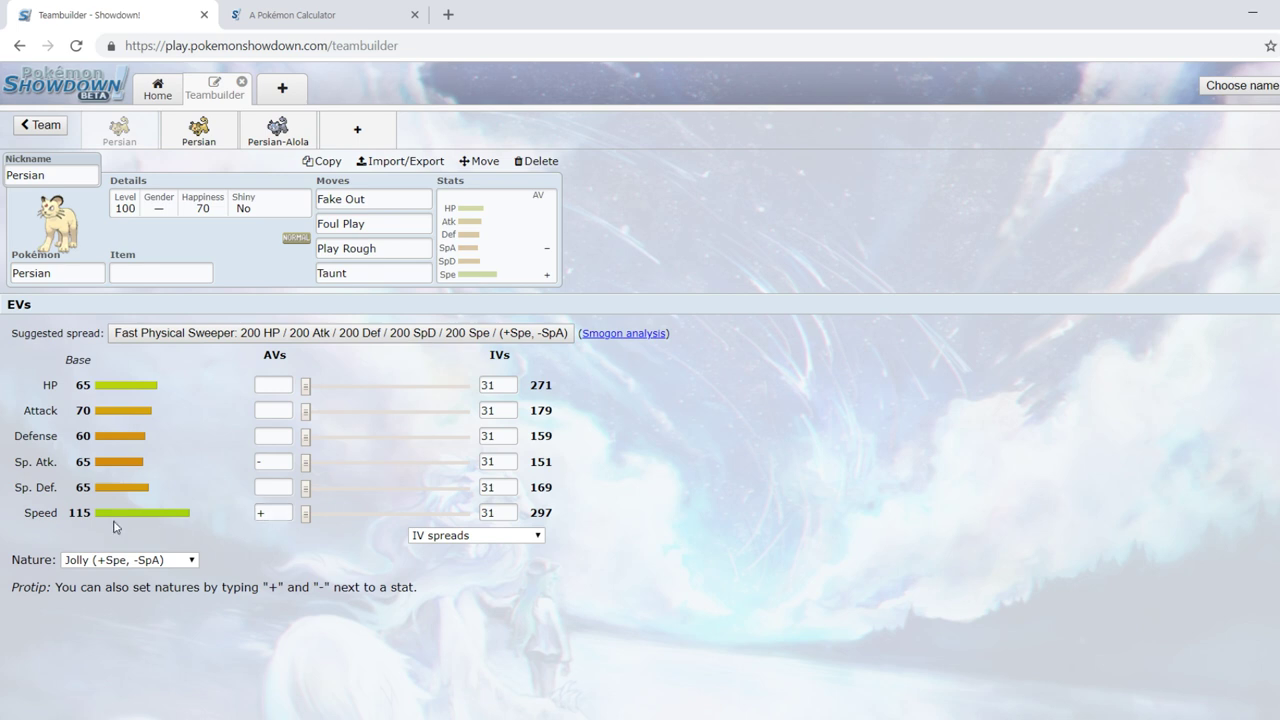
Step: Highlight Persian's base Speed of 115 while reviewing its Jolly set
drag(67, 513, 80, 510)
click(815, 410)
Step: In the damage calculator, replace Persian's Swift with Play Rough
click(268, 20)
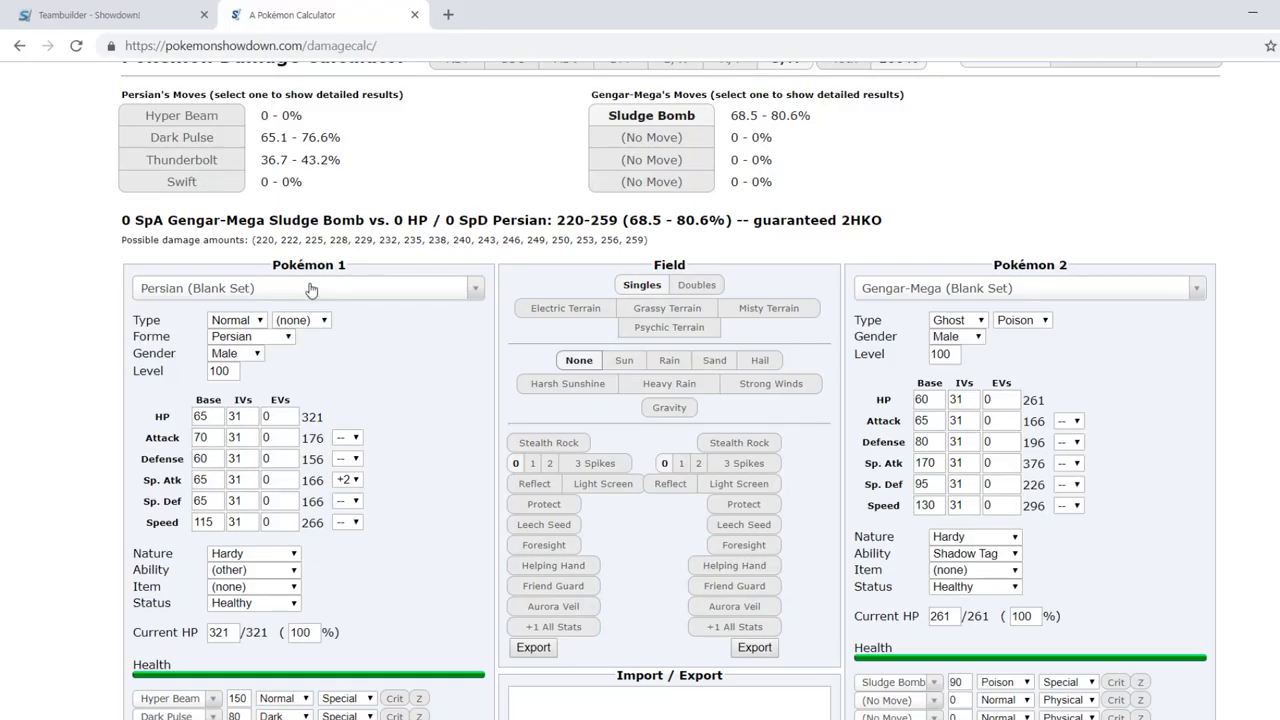
scroll(280, 684, down, 1)
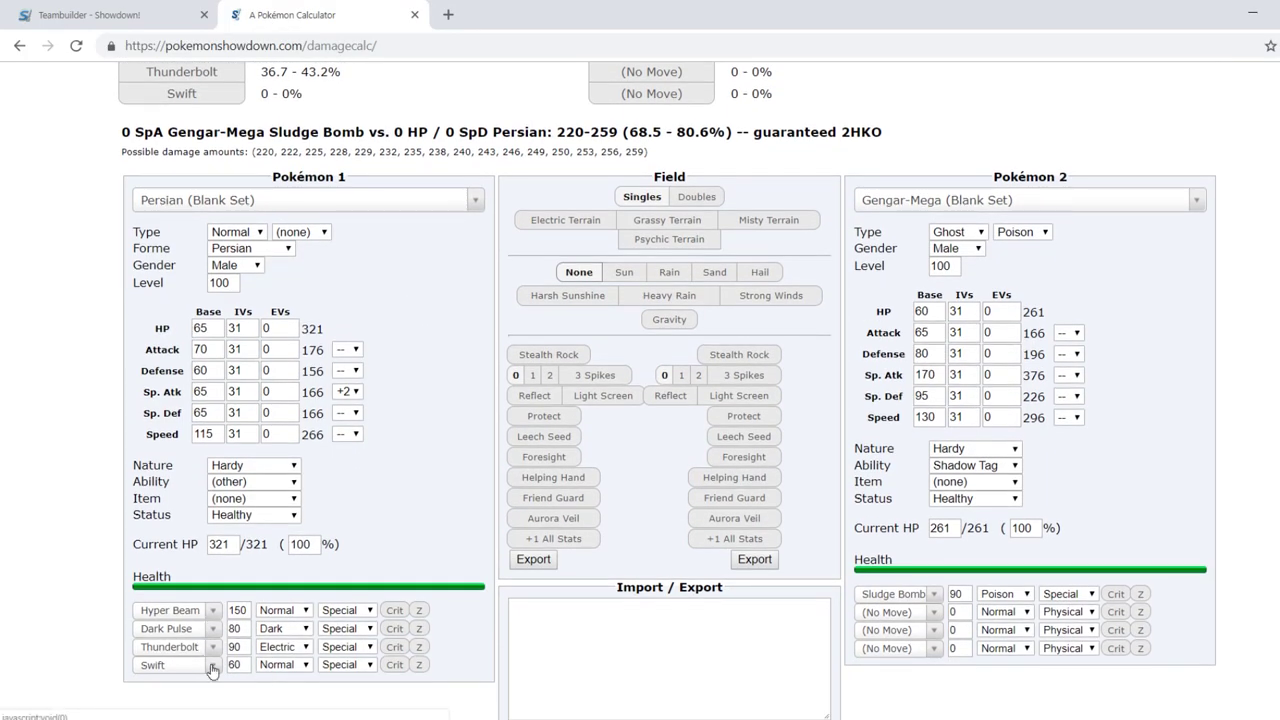
click(213, 667)
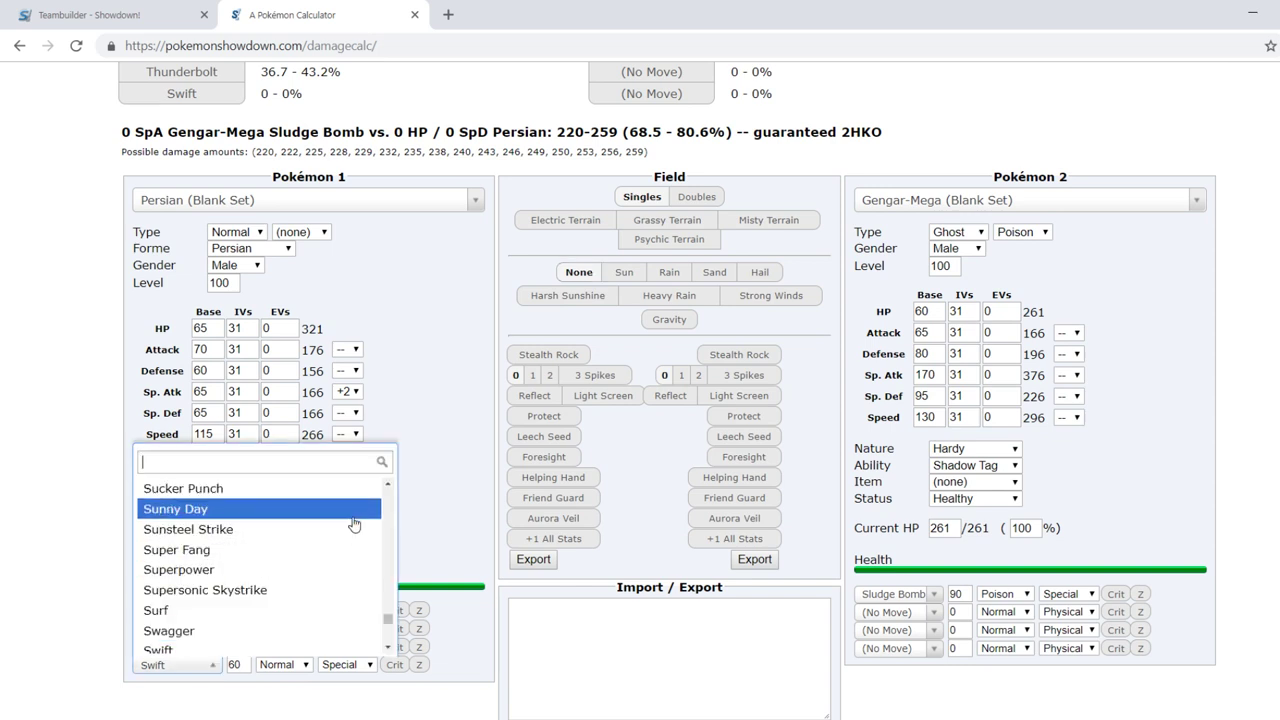
text(play)
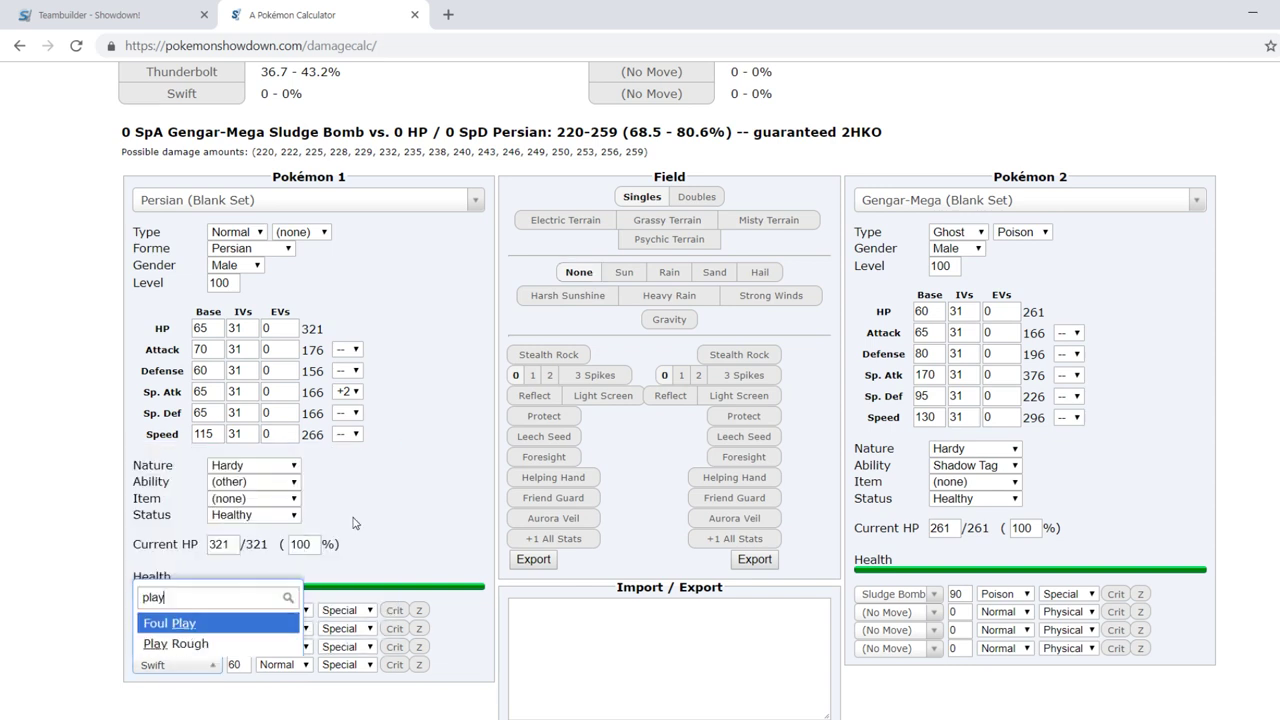
click(230, 643)
scroll(335, 270, up, 2)
Step: Set Primeape's blank set as the opponent and check Play Rough's damage range
click(882, 386)
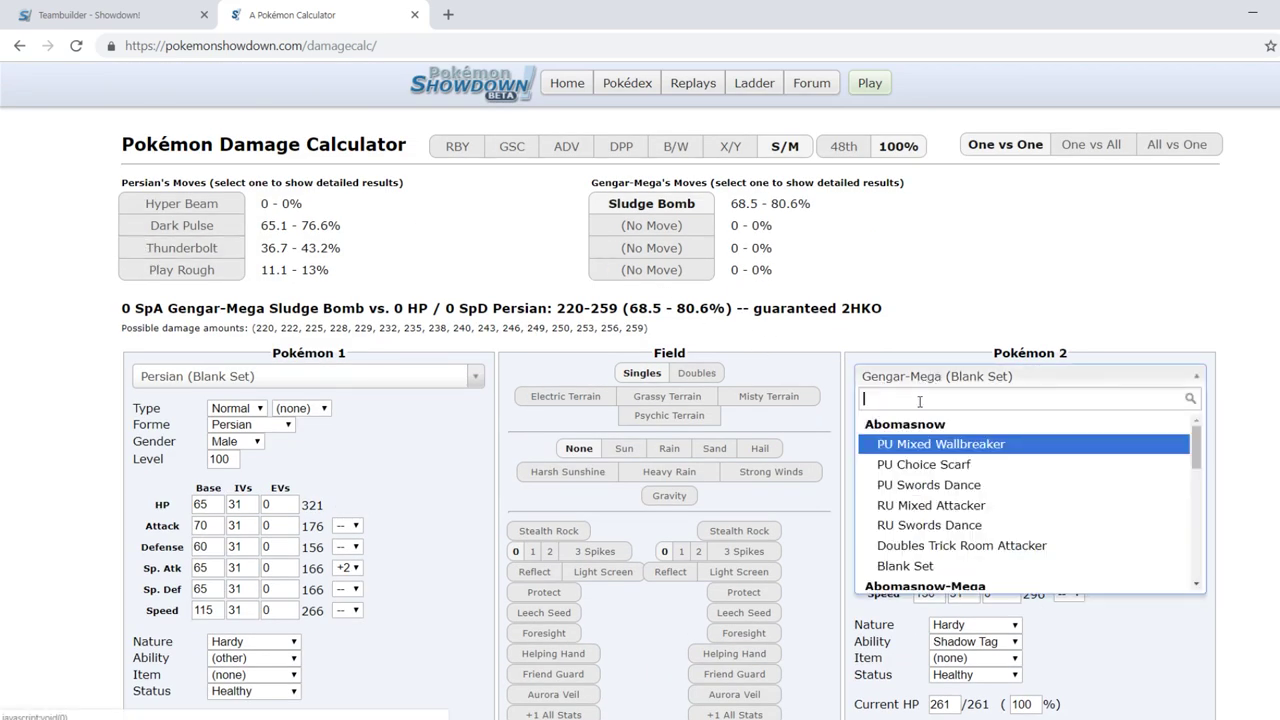
text(prime)
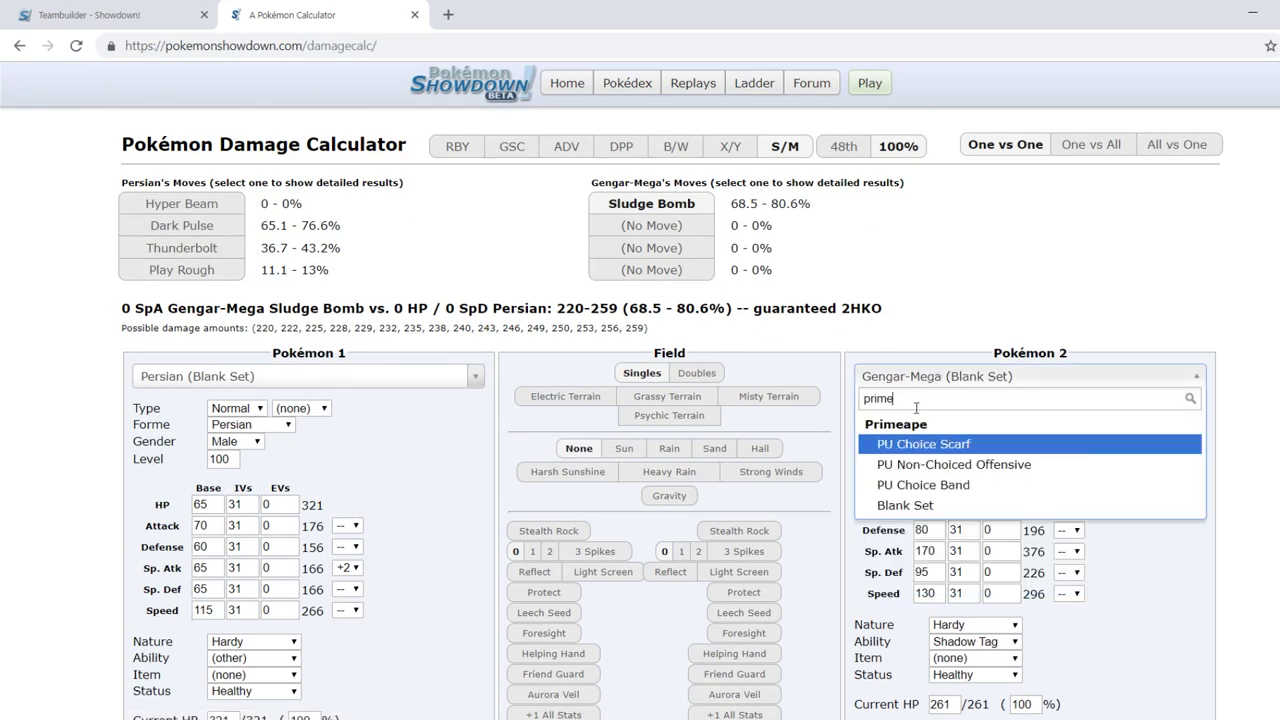
click(925, 518)
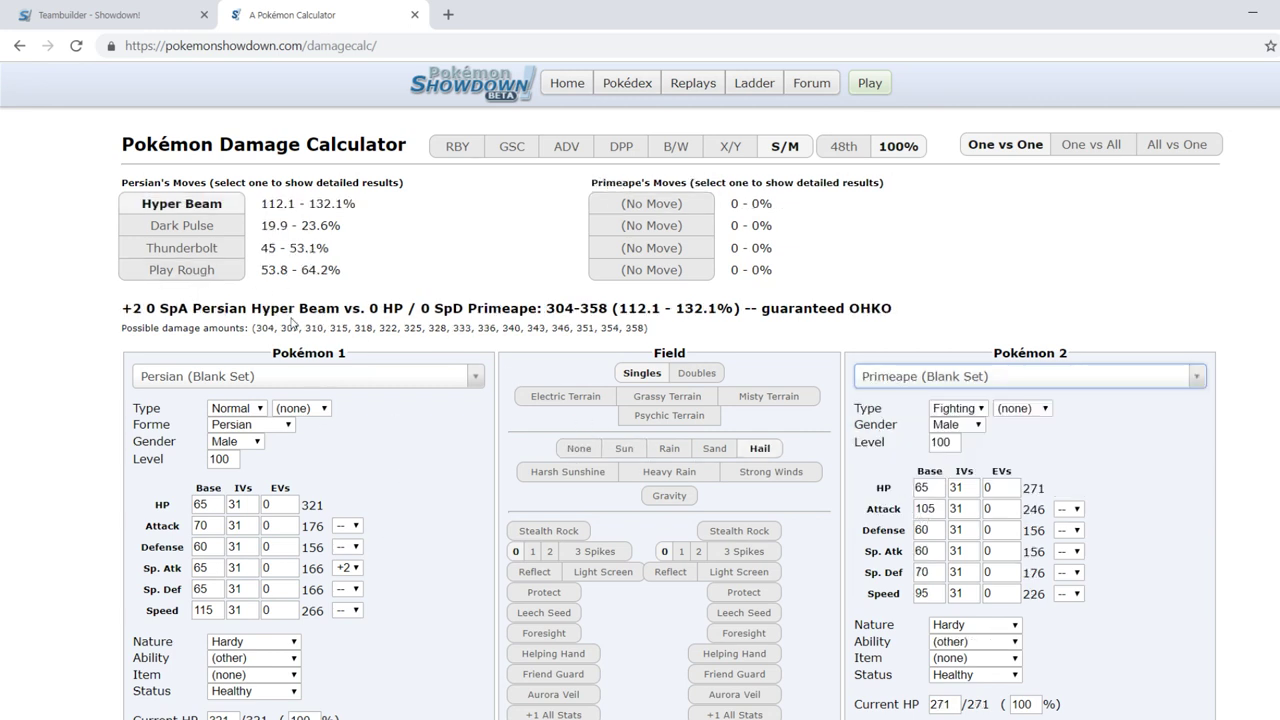
drag(258, 268, 352, 286)
click(402, 300)
scroll(274, 680, down, 1)
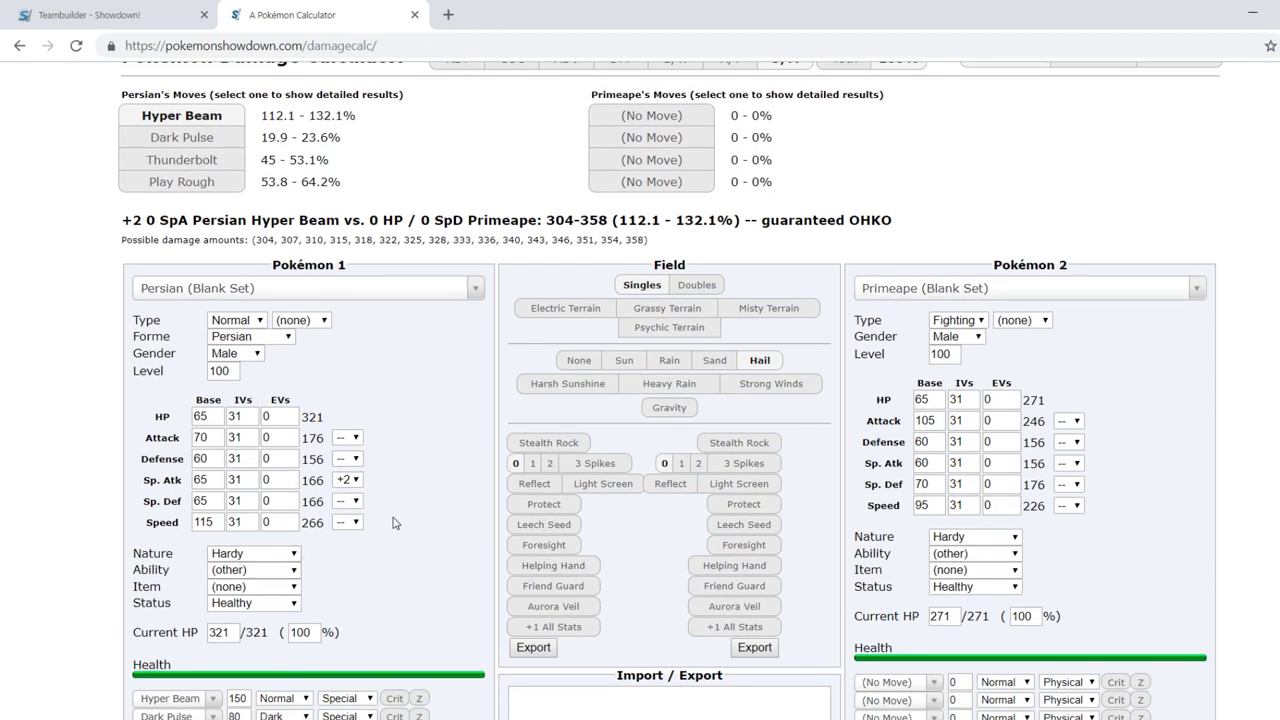
scroll(391, 520, up, 1)
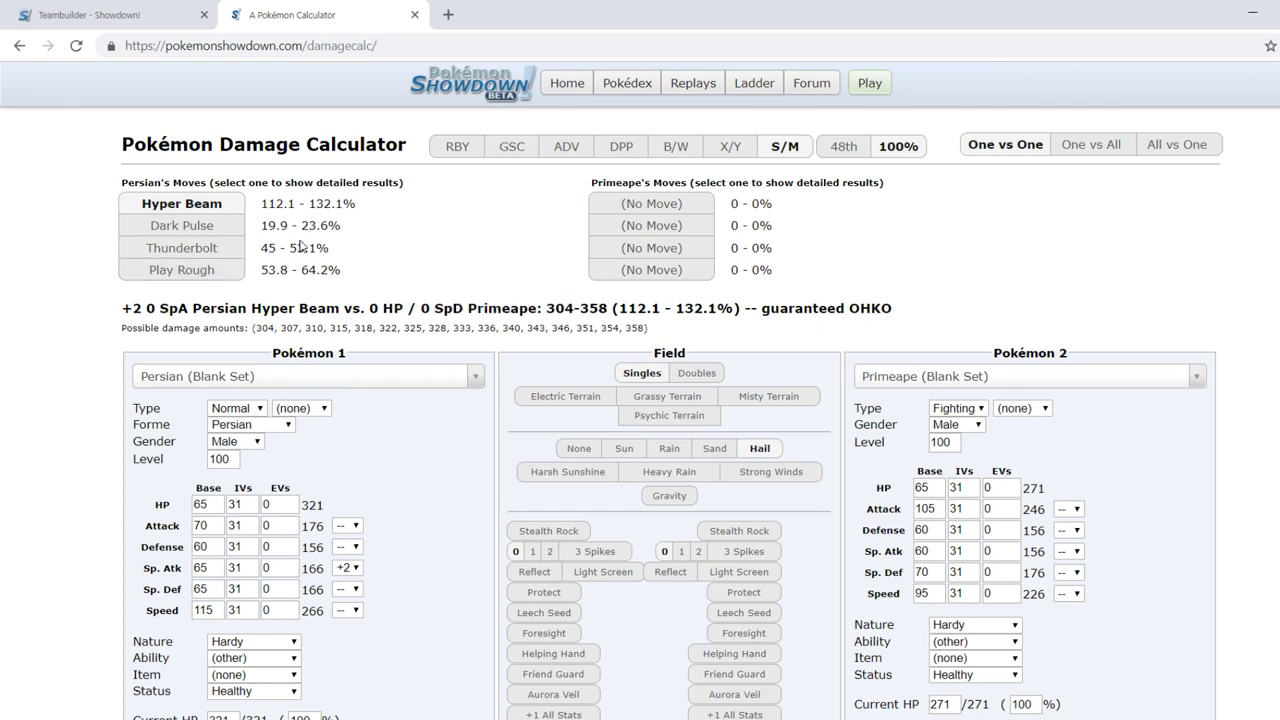
Step: Replace Hyper Beam with Fake Out and compare Fake Out and Play Rough damage ranges
scroll(333, 539, down, 2)
click(214, 612)
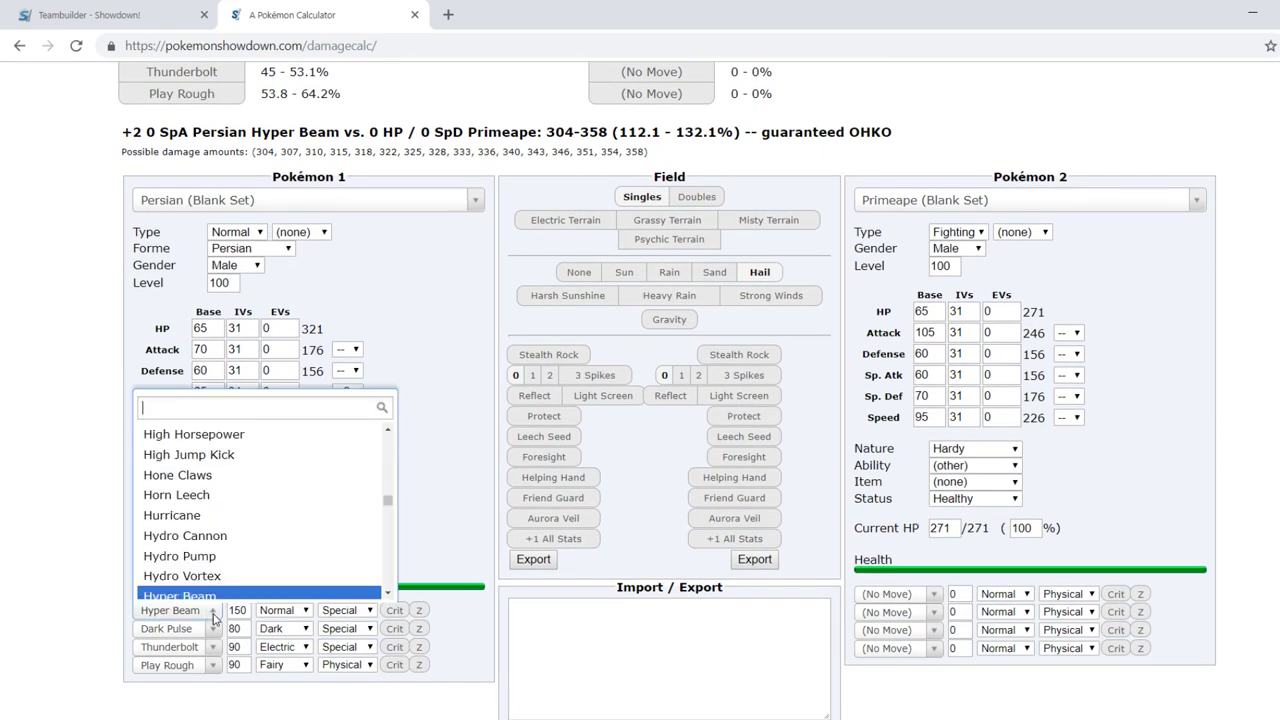
text(fake)
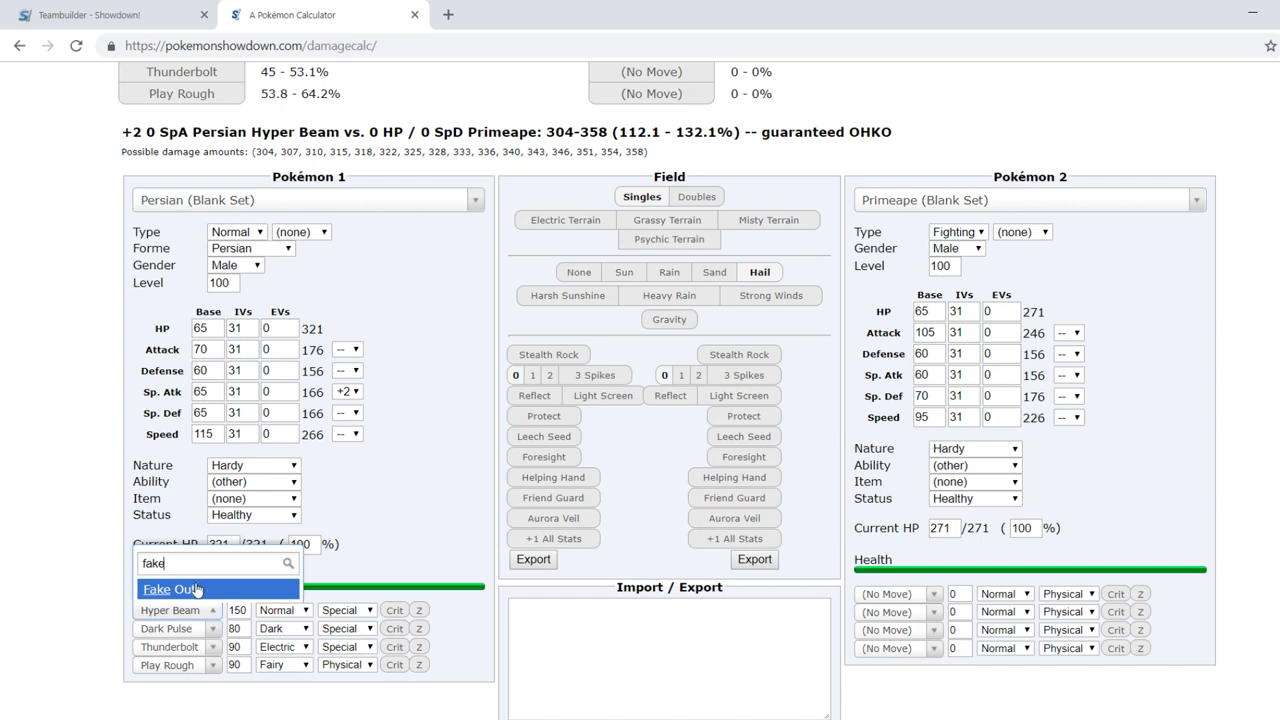
click(198, 589)
scroll(198, 590, up, 2)
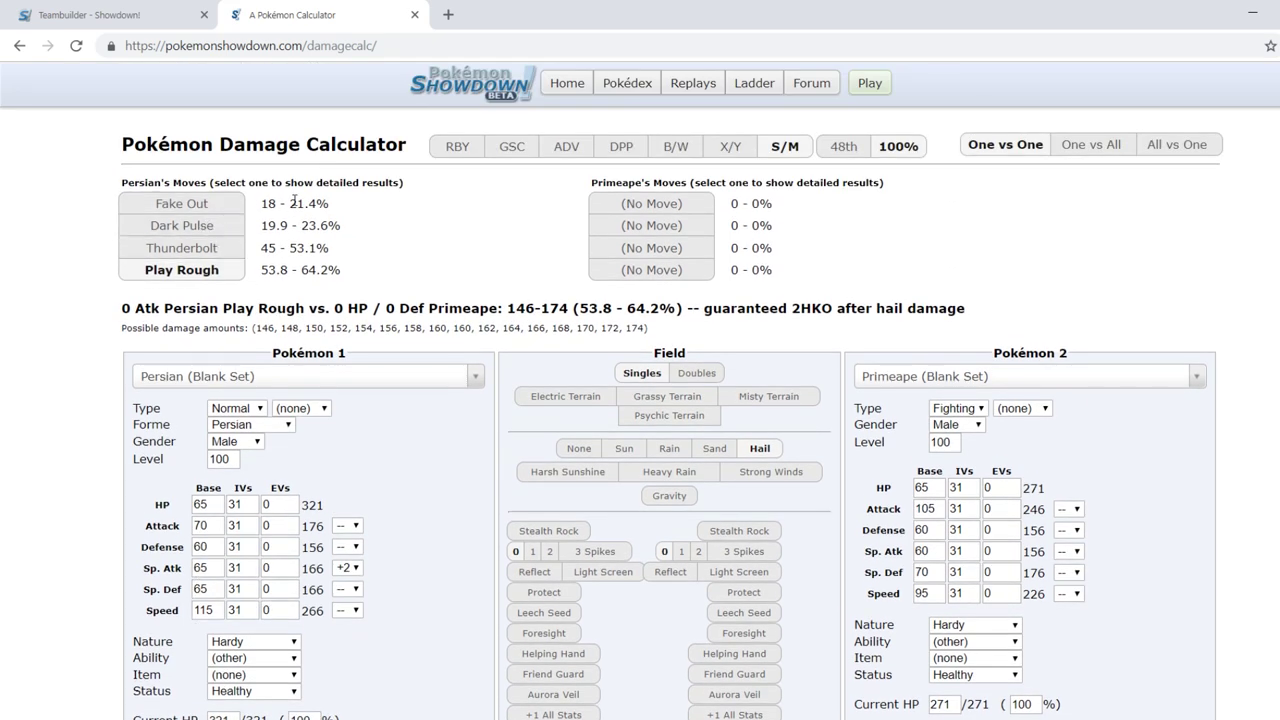
drag(261, 203, 330, 203)
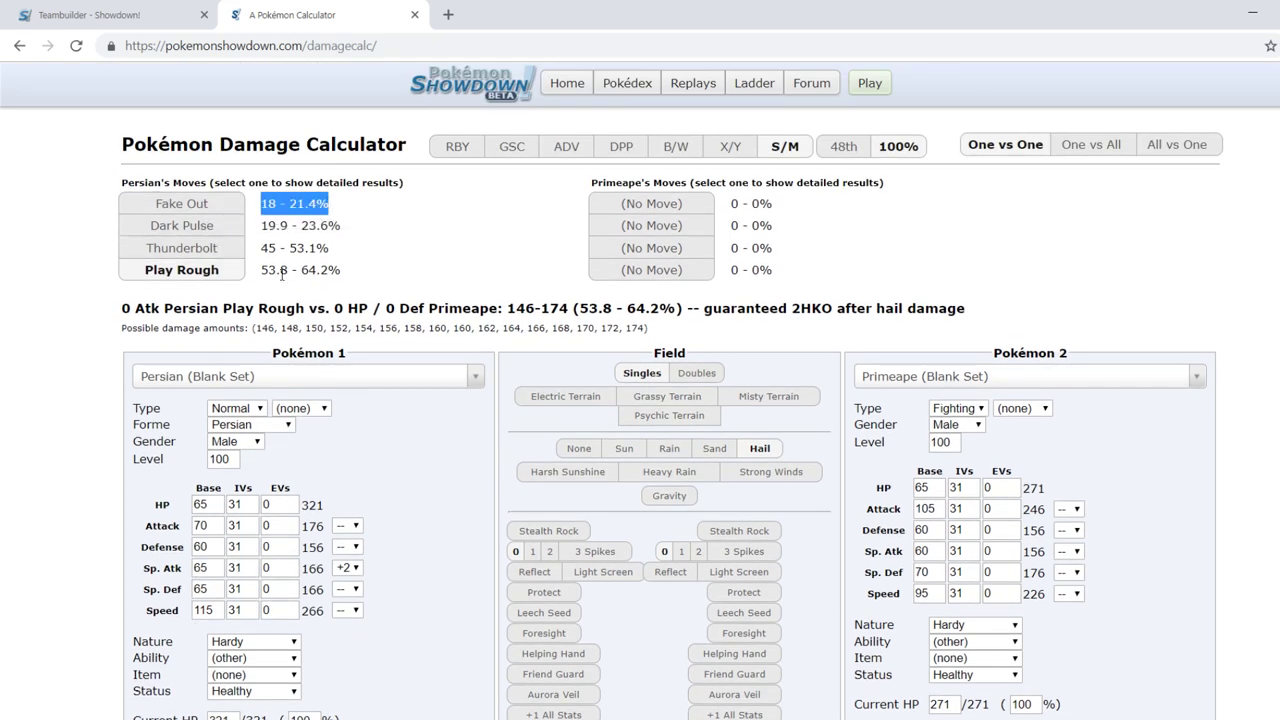
drag(261, 270, 341, 270)
click(465, 254)
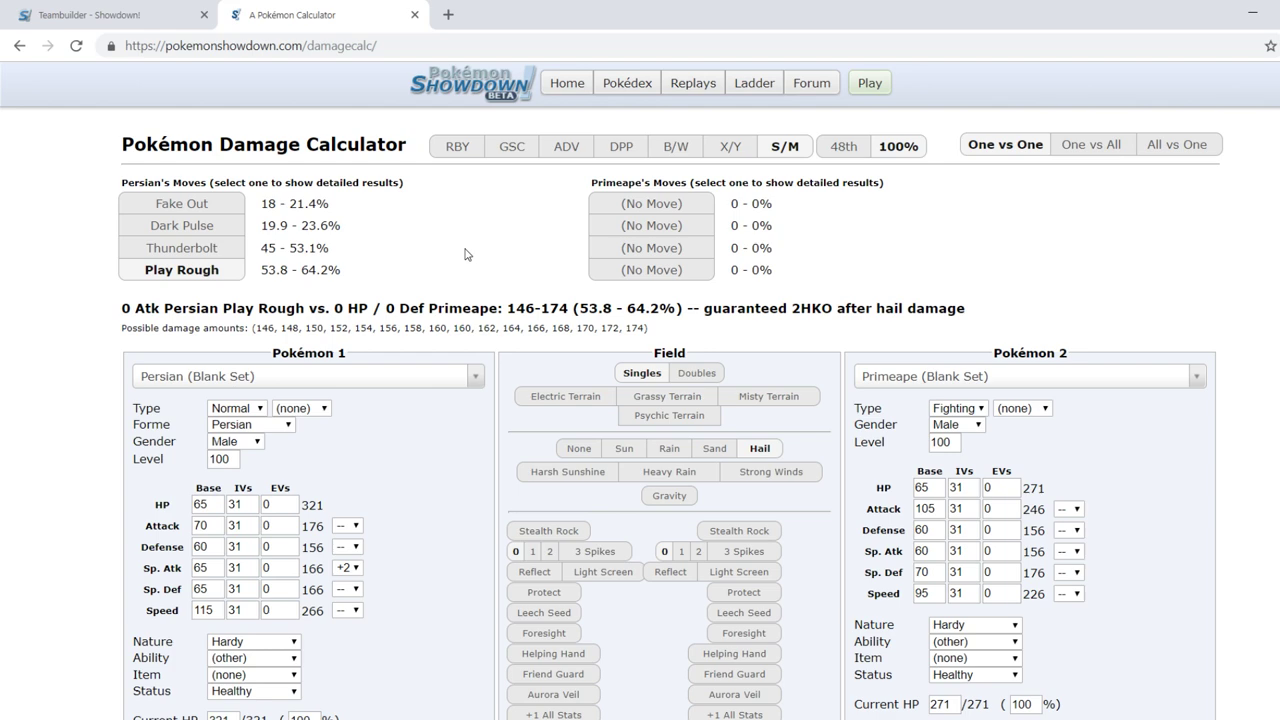
Step: Replace Dark Pulse with Facade and return to the teambuilder
scroll(465, 254, down, 3)
click(213, 492)
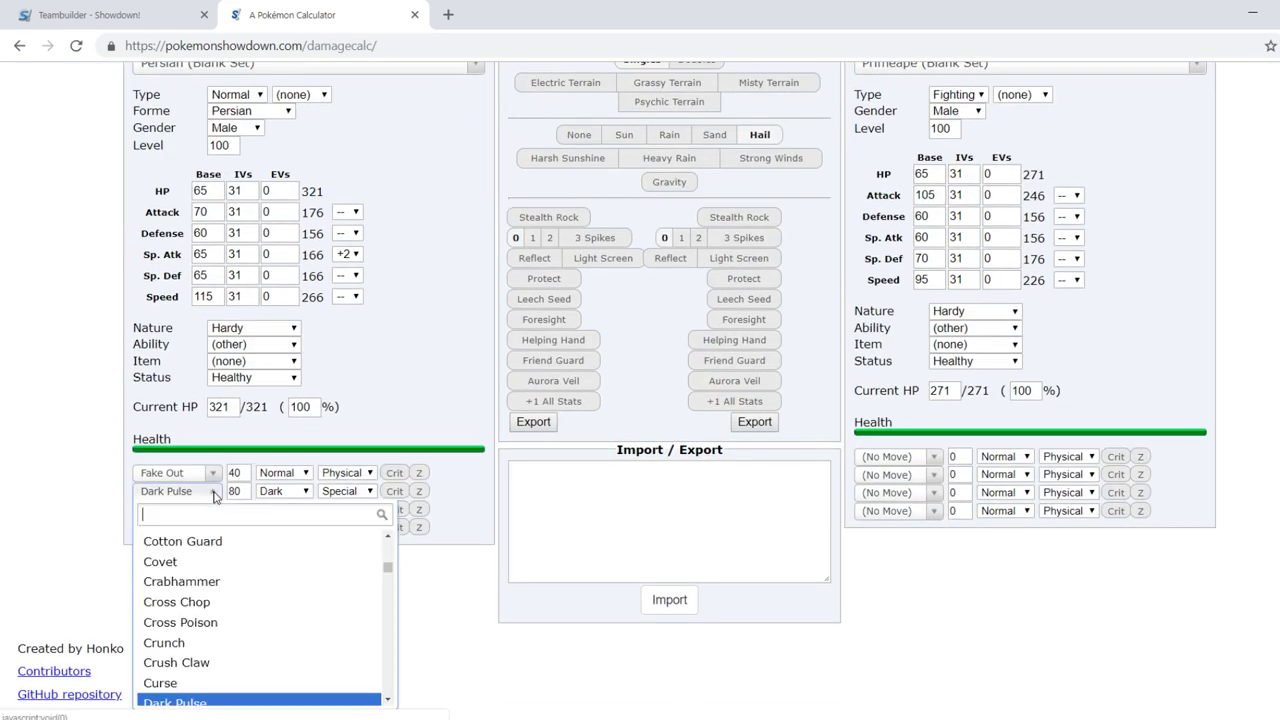
text(facade)
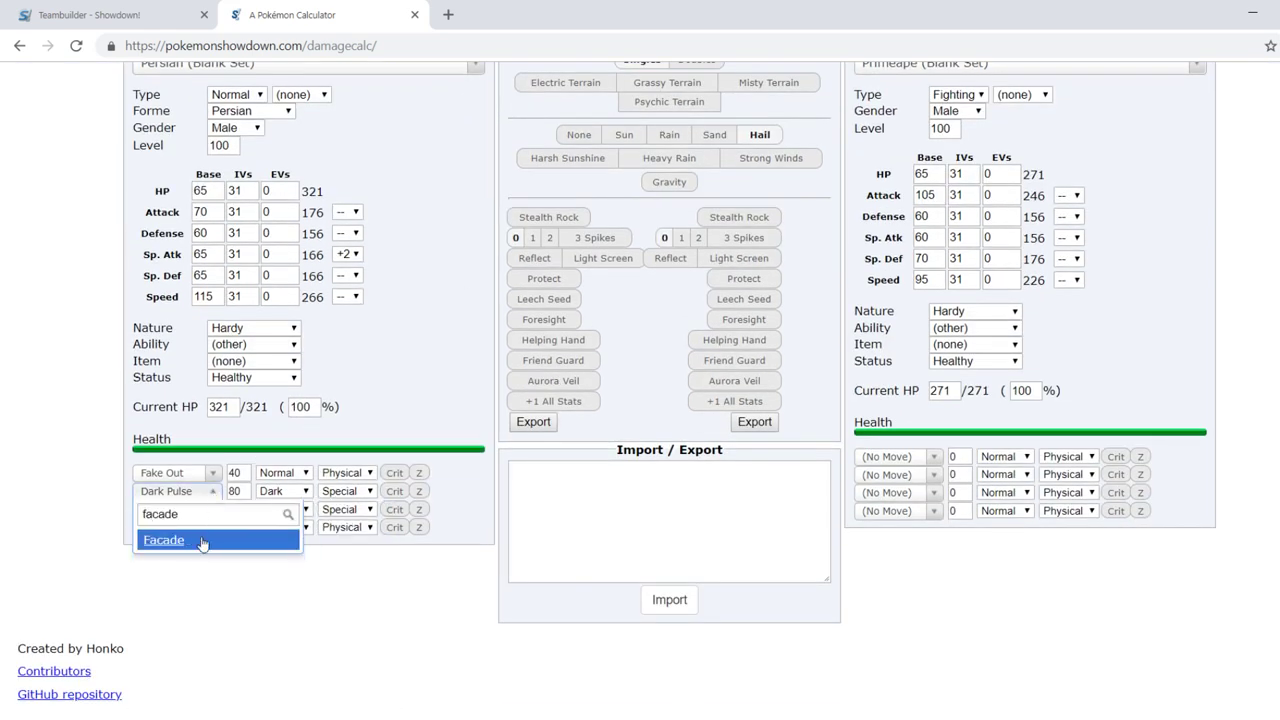
click(202, 543)
scroll(202, 543, up, 3)
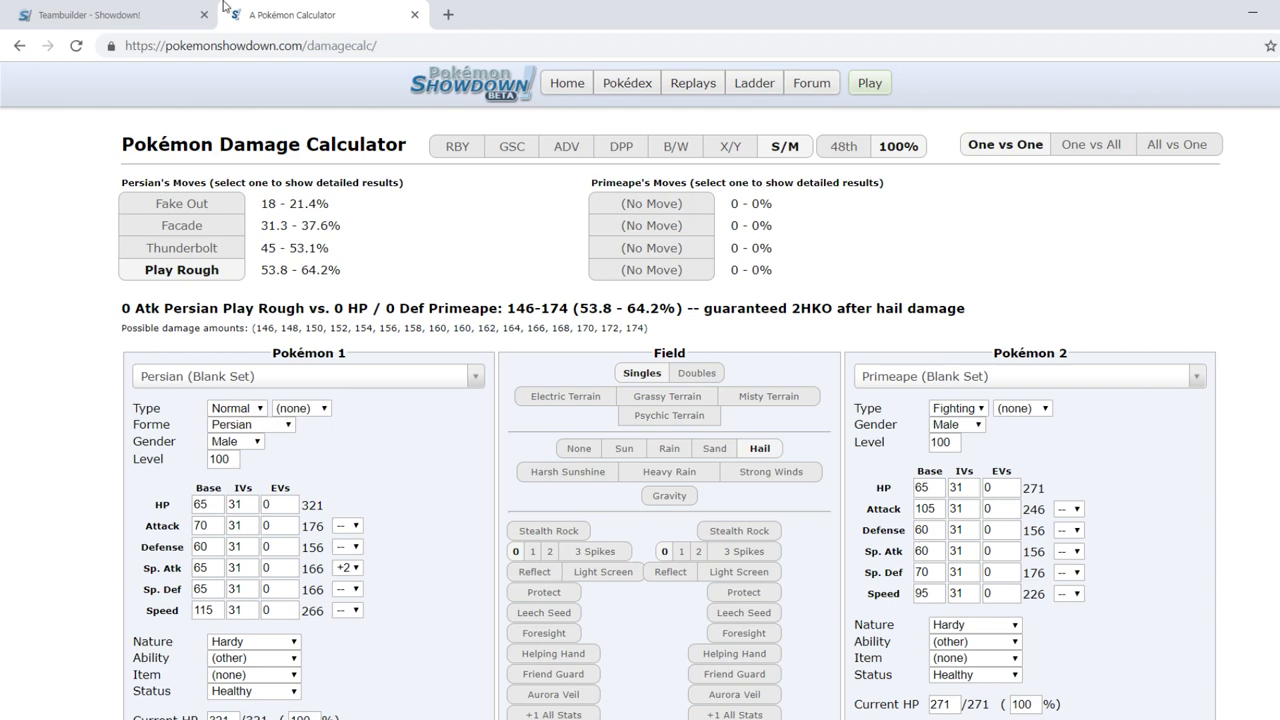
click(100, 15)
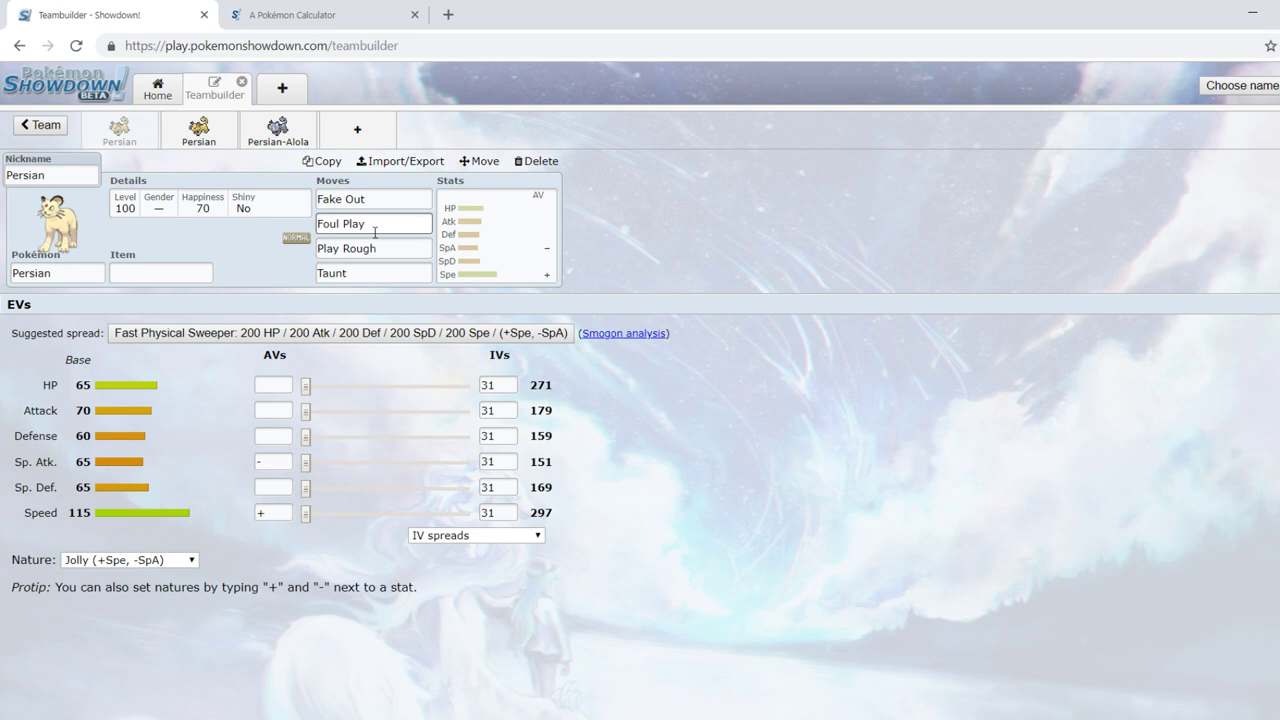
Step: Browse Persian's learnable moves for the Fake Out, Taunt and Foul Play slots
click(369, 198)
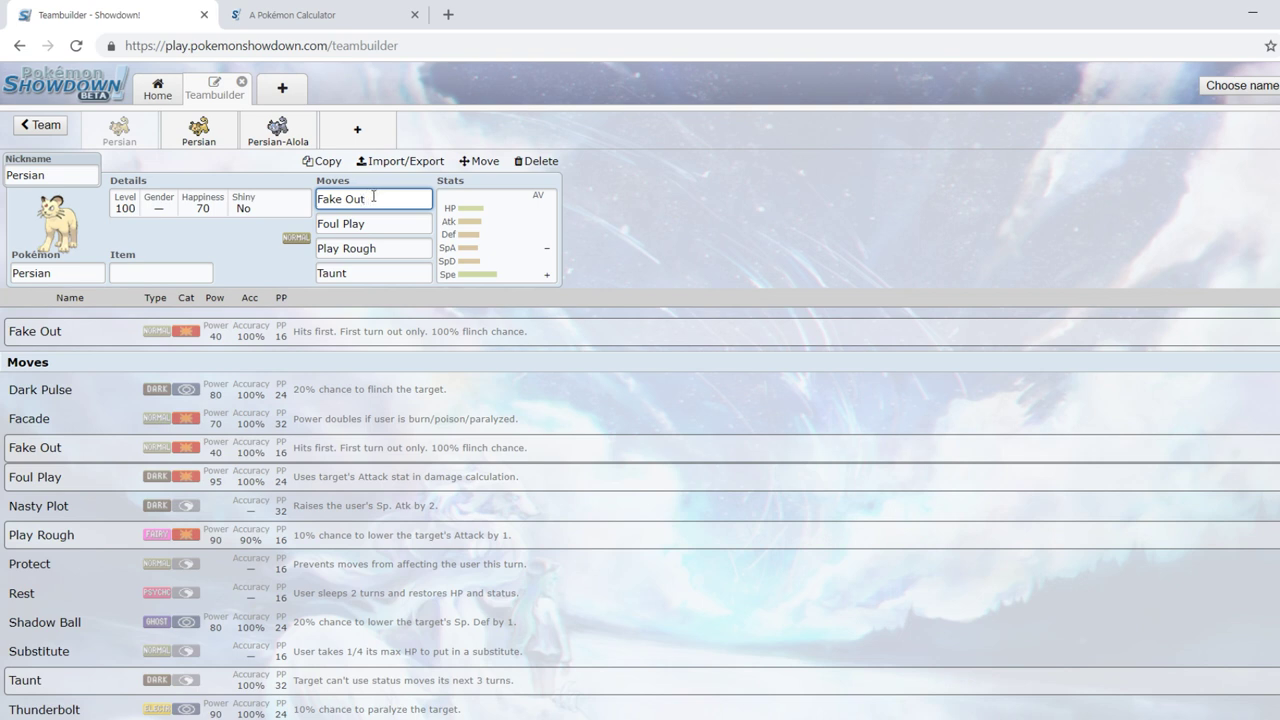
click(378, 274)
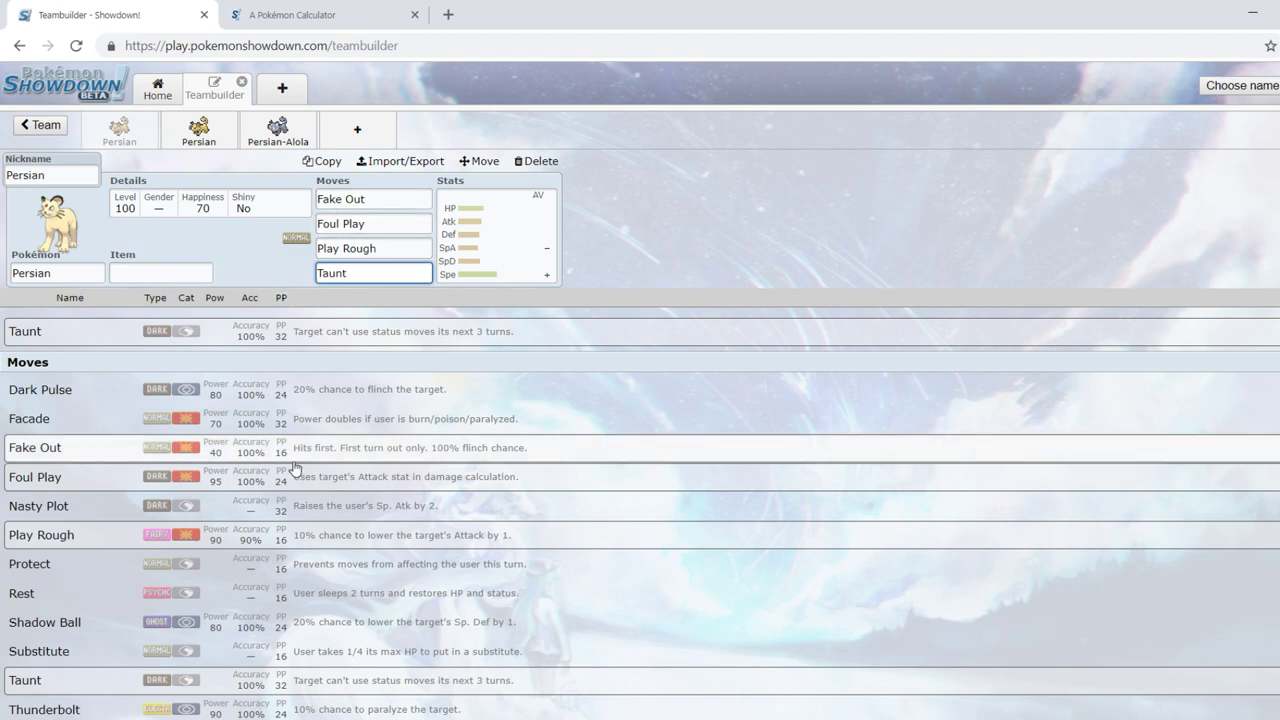
scroll(310, 488, down, 1)
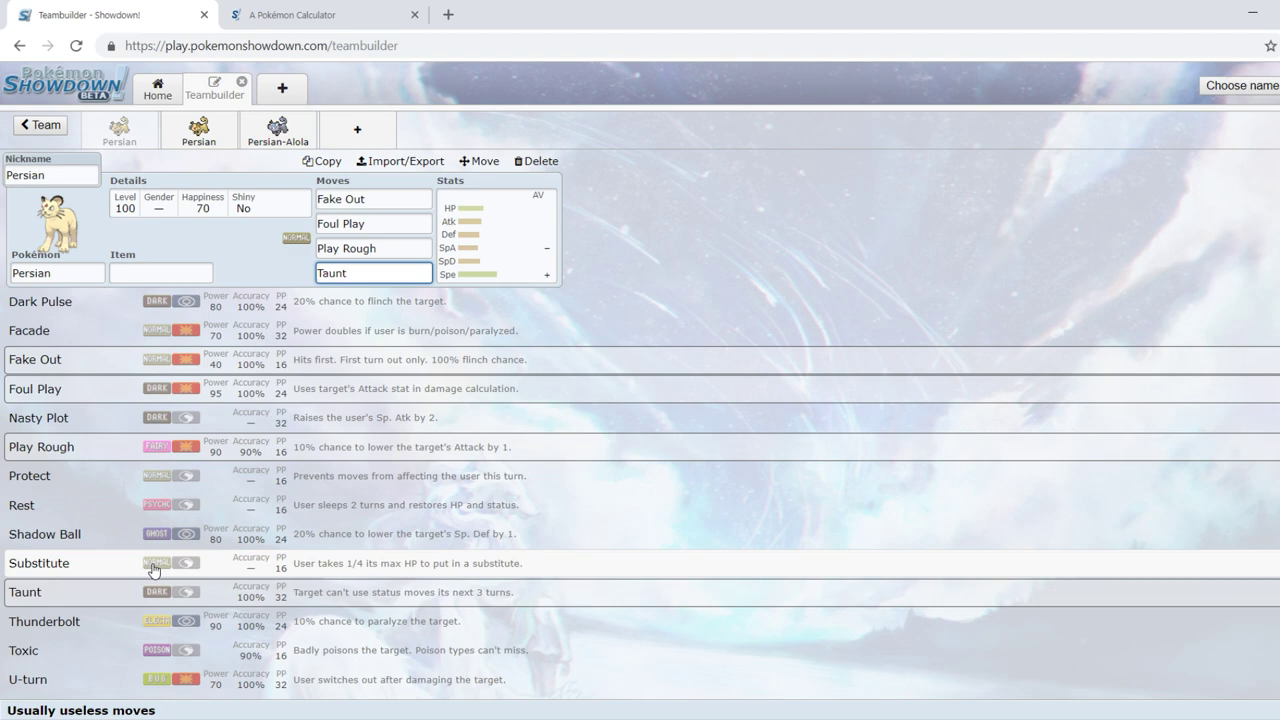
scroll(310, 460, up, 2)
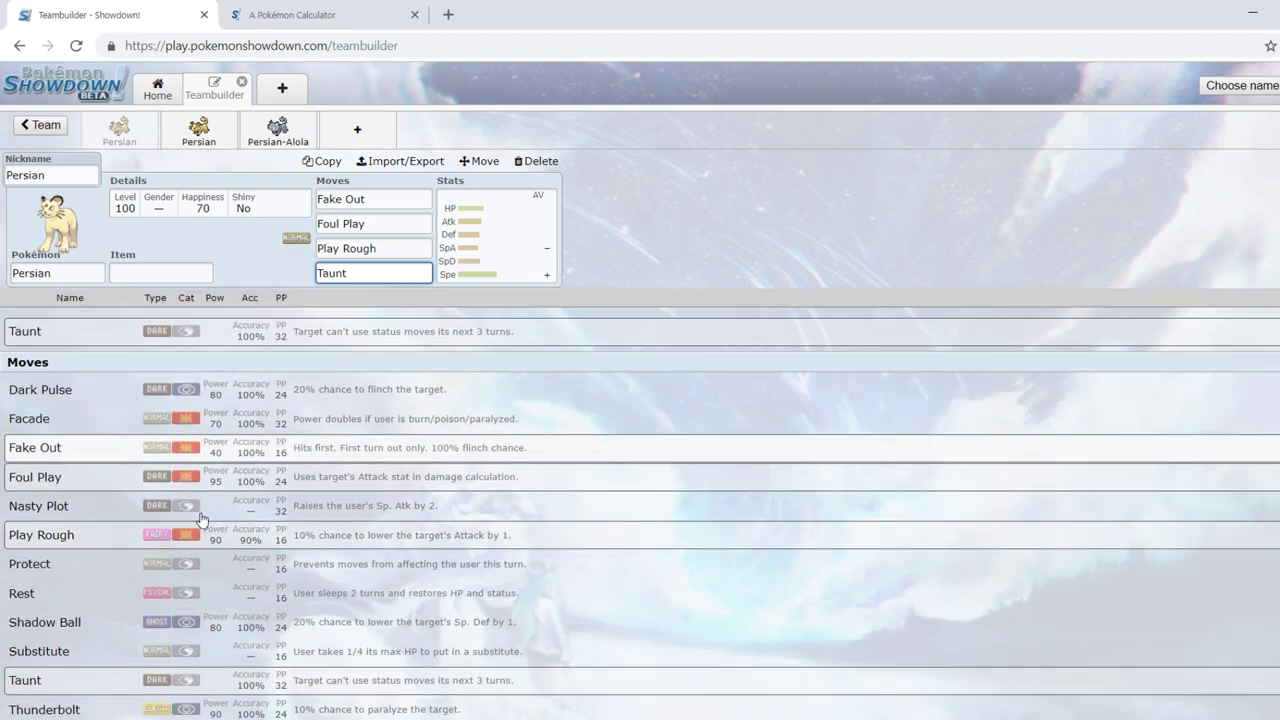
scroll(276, 630, down, 2)
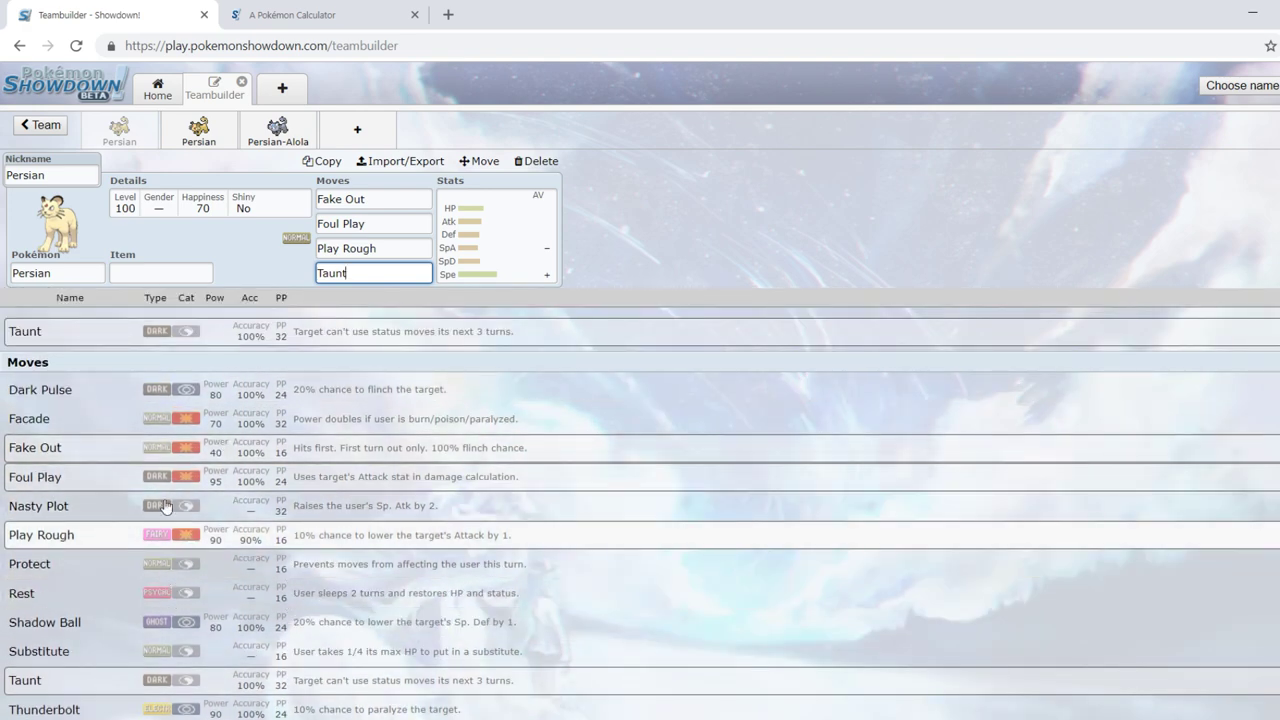
click(360, 223)
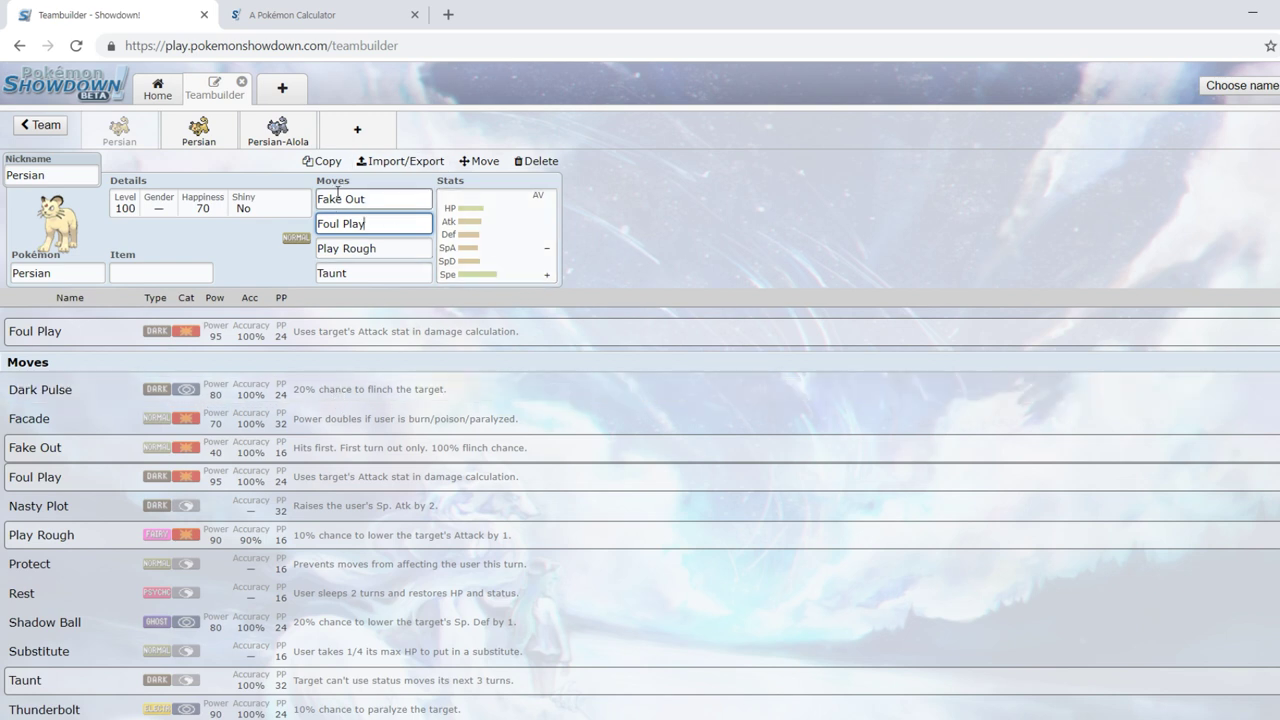
Step: In the damage calculator, set Exeggutor's blank set as the opponent
click(300, 15)
click(964, 383)
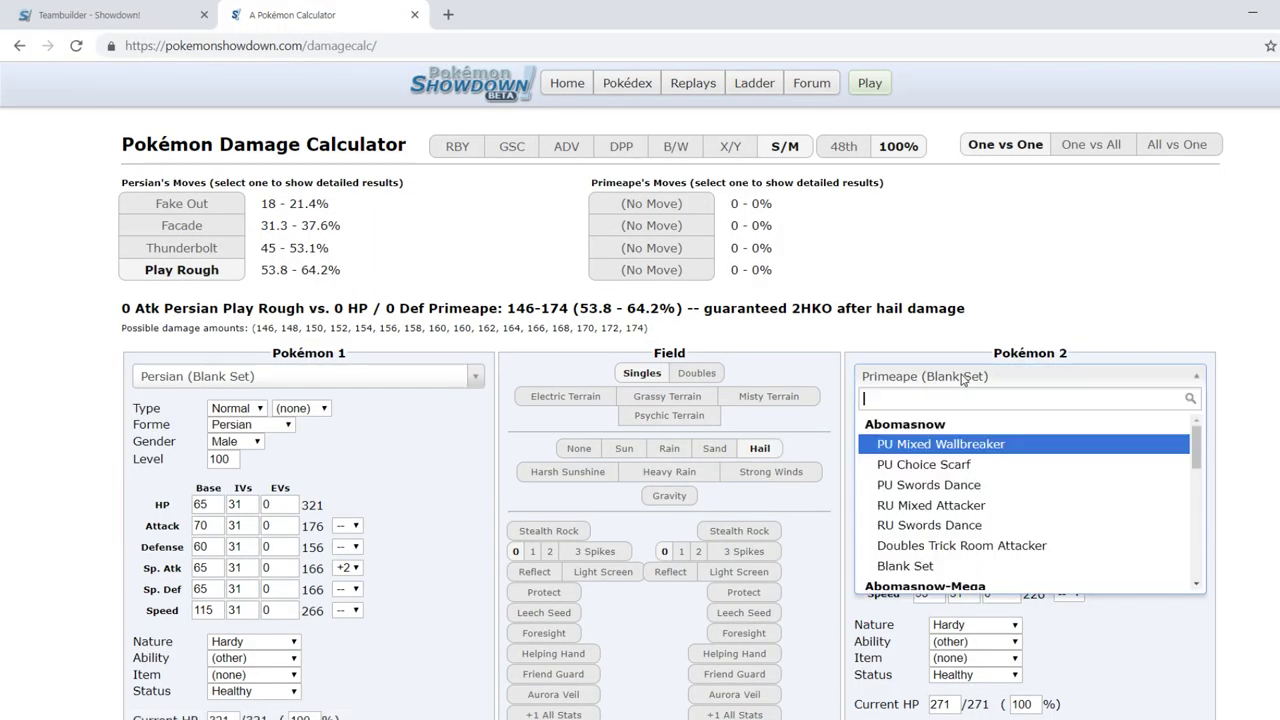
text(exe)
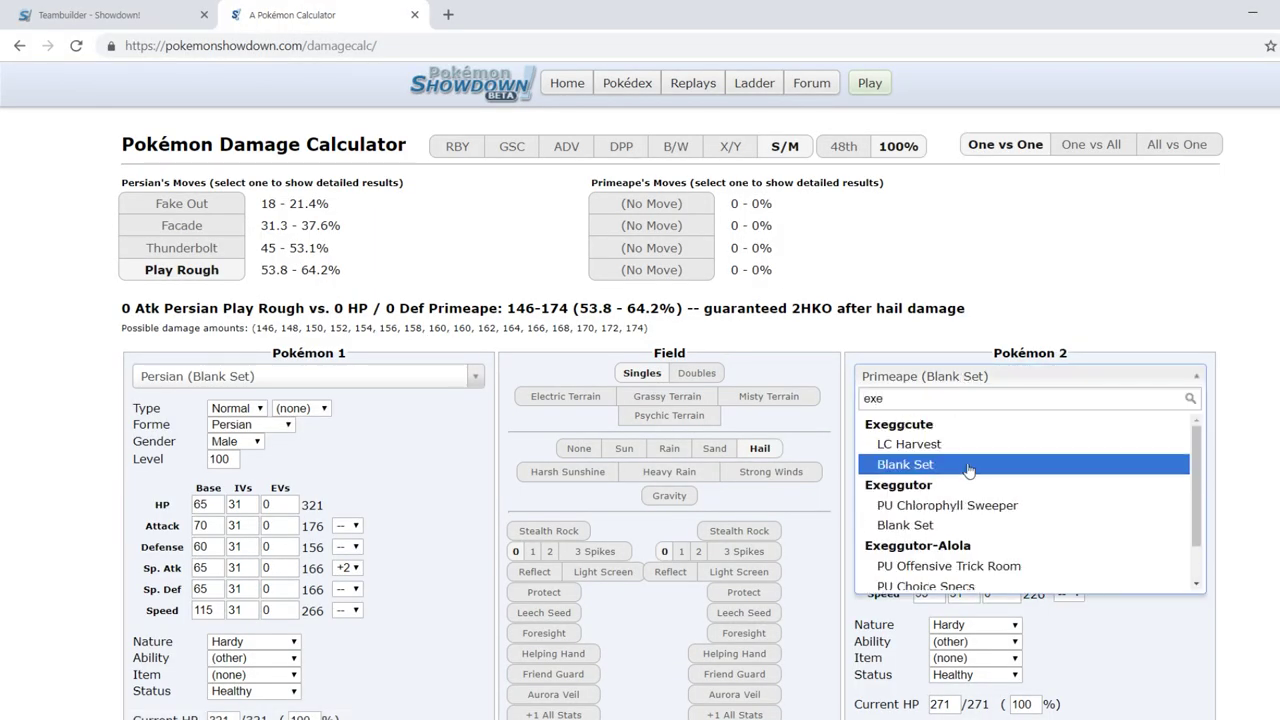
scroll(966, 470, down, 1)
click(955, 482)
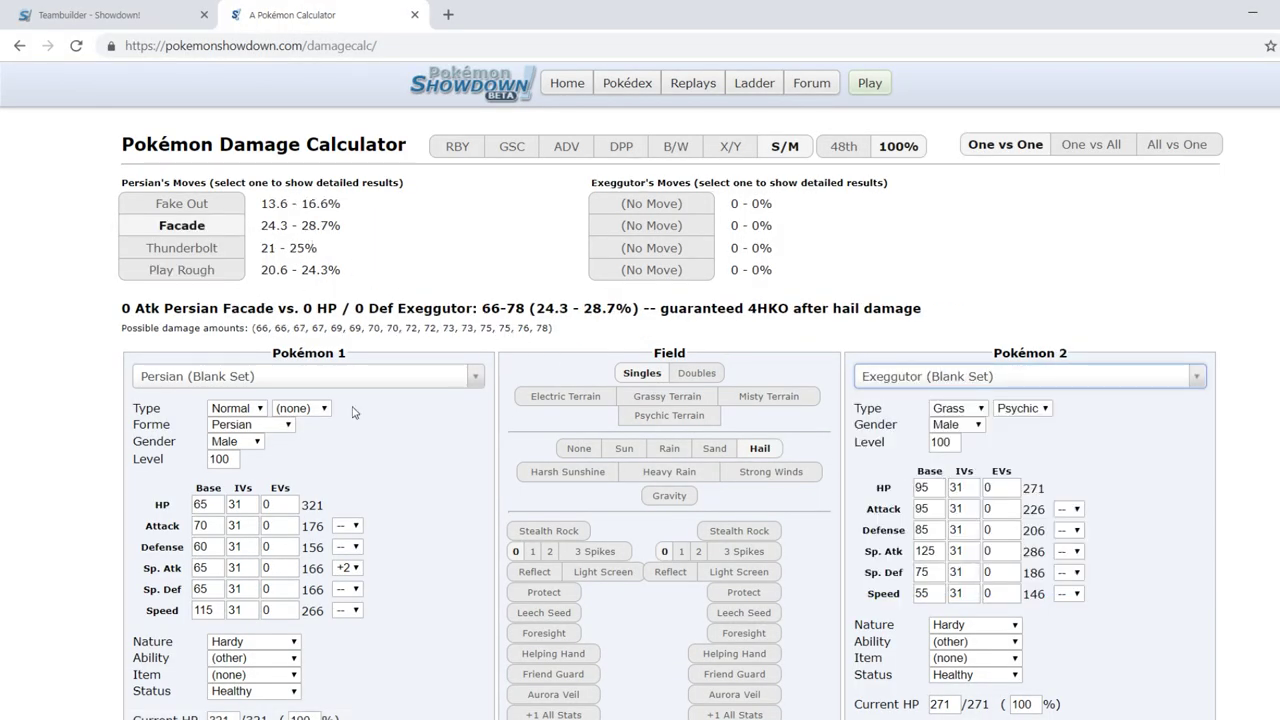
Step: Replace Persian's Thunderbolt with Foul Play and return to the teambuilder
scroll(360, 440, down, 3)
click(209, 563)
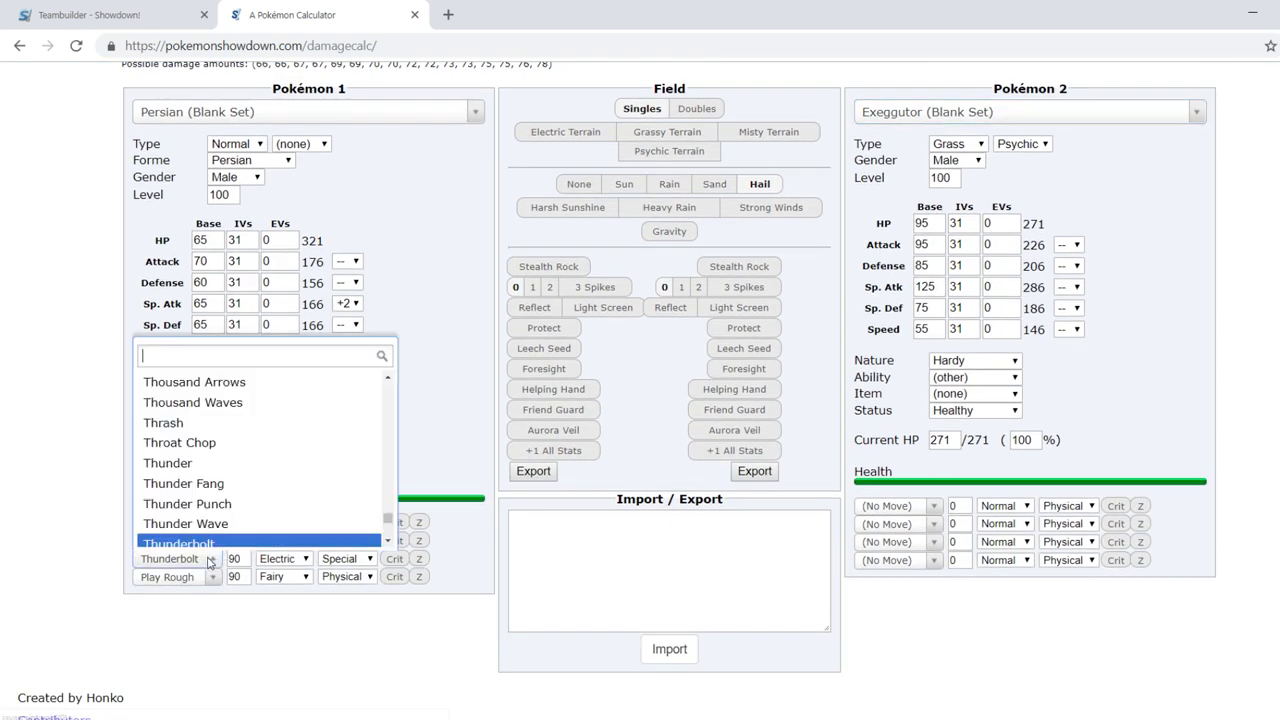
text(foul)
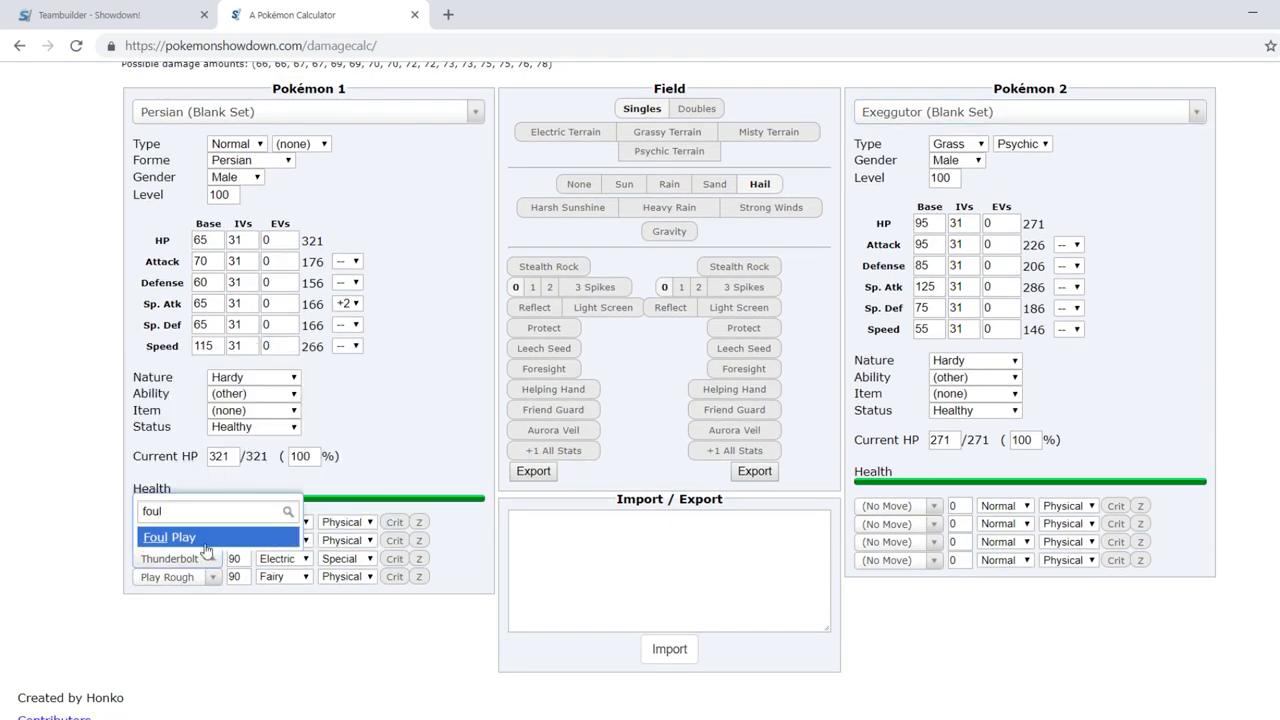
key(Return)
scroll(361, 483, up, 3)
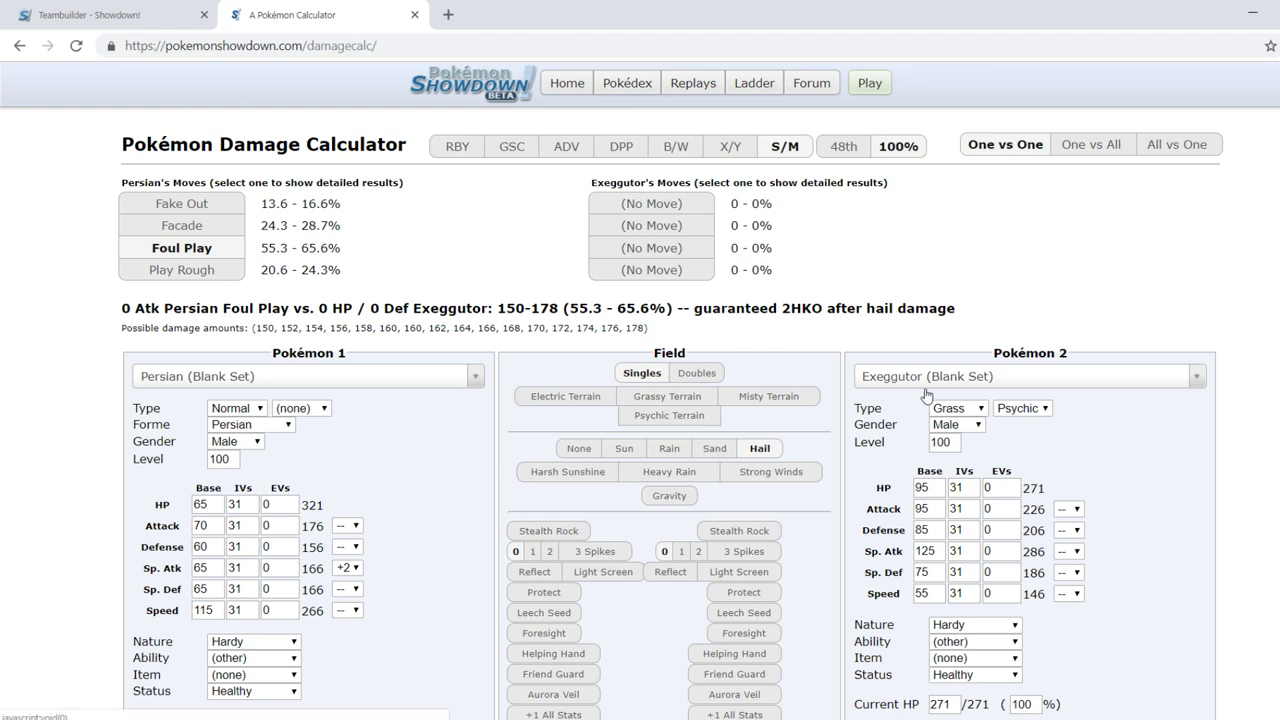
click(97, 19)
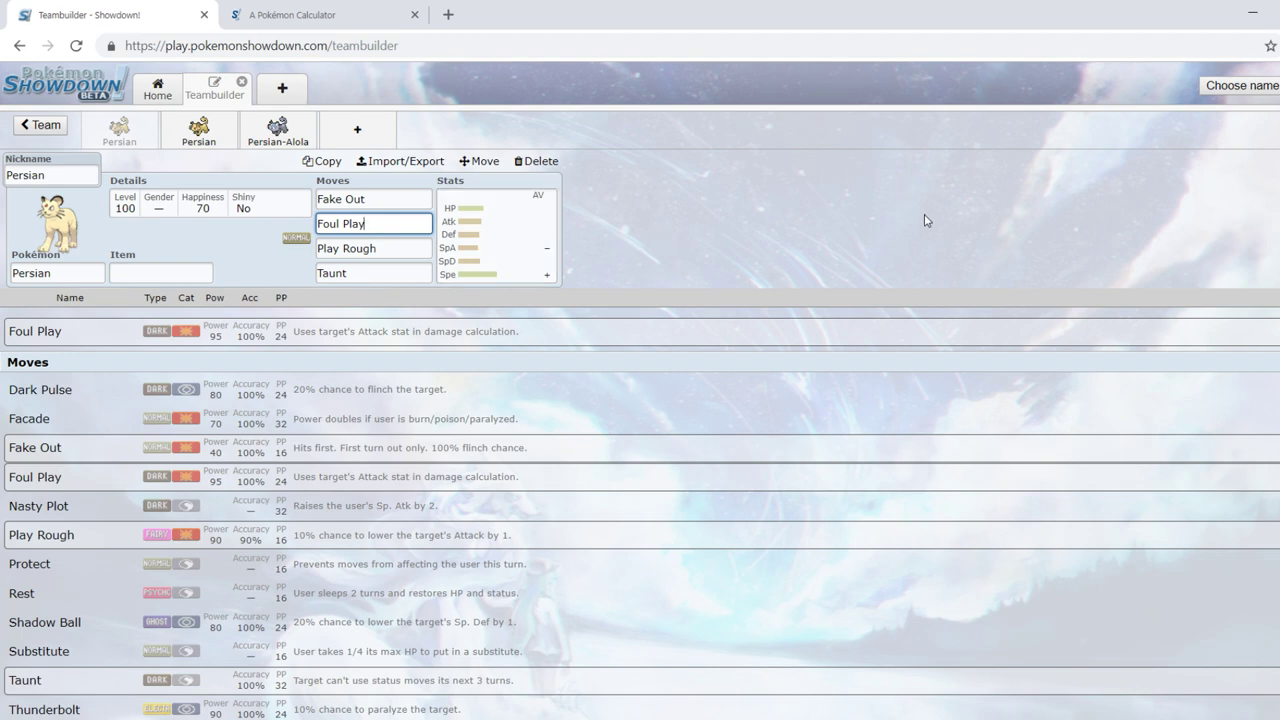
scroll(785, 332, down, 2)
scroll(785, 332, down, 2)
scroll(785, 332, down, 1)
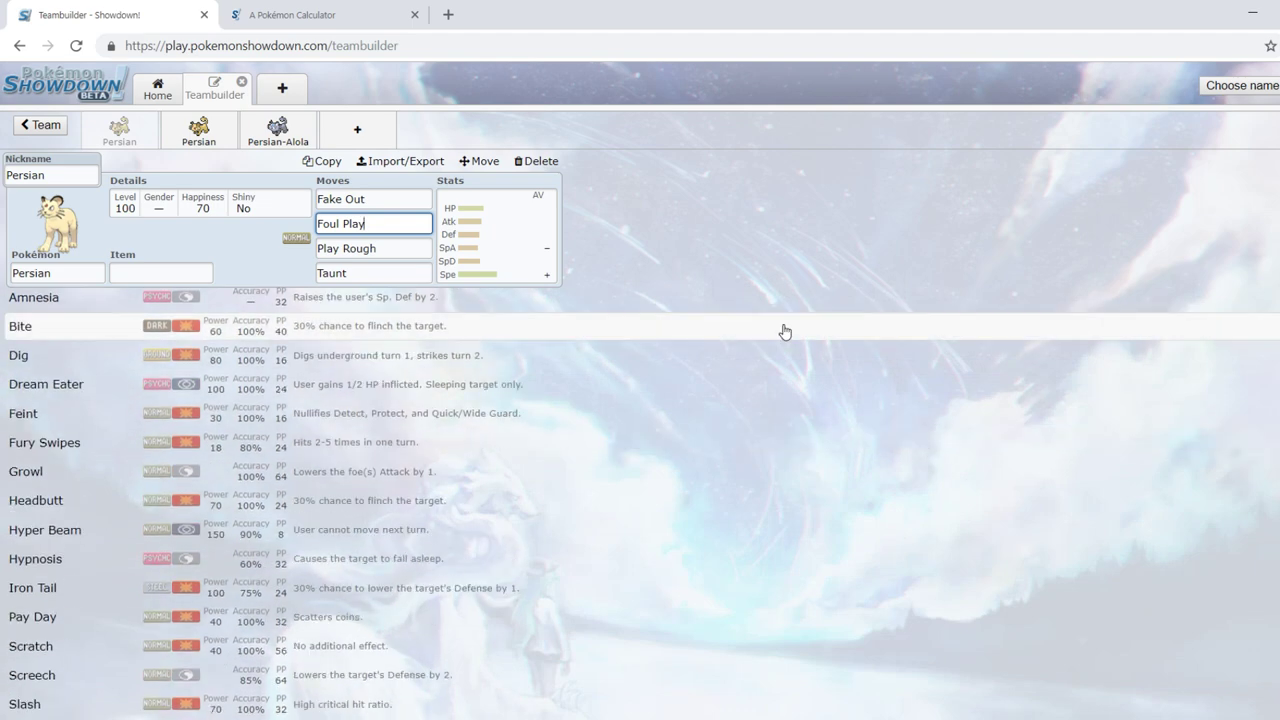
scroll(785, 332, up, 1)
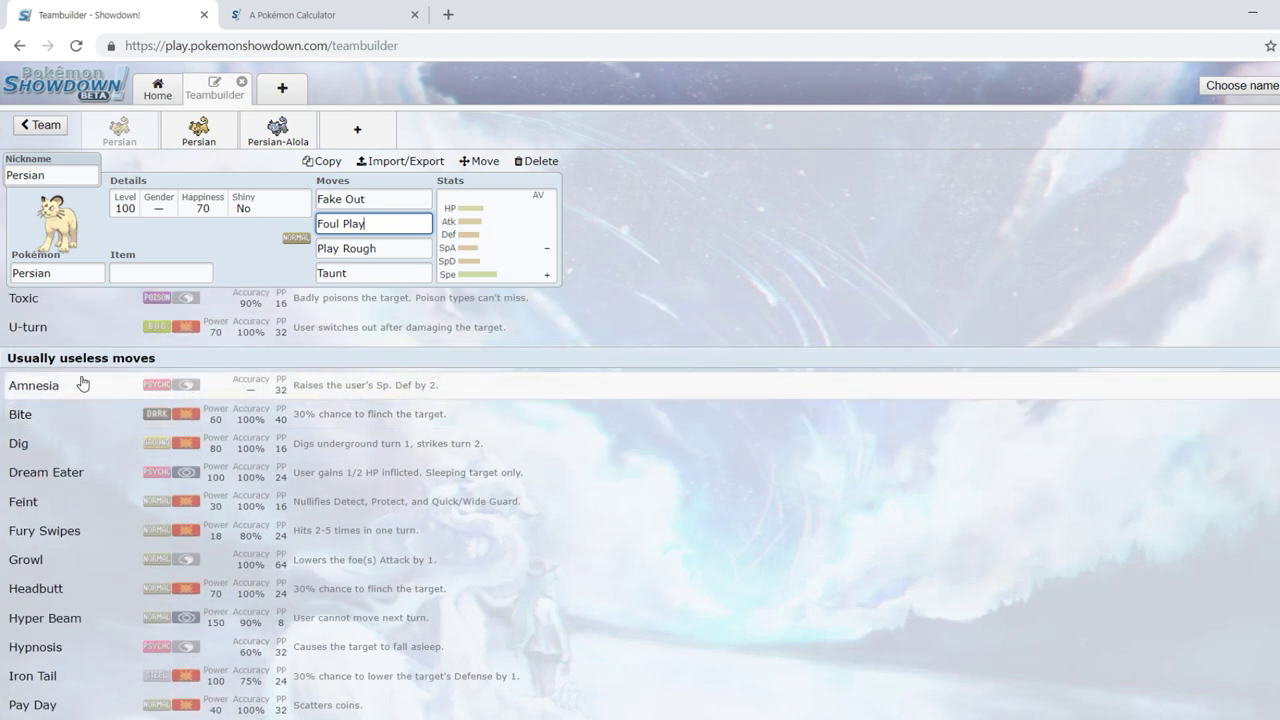
scroll(328, 395, up, 1)
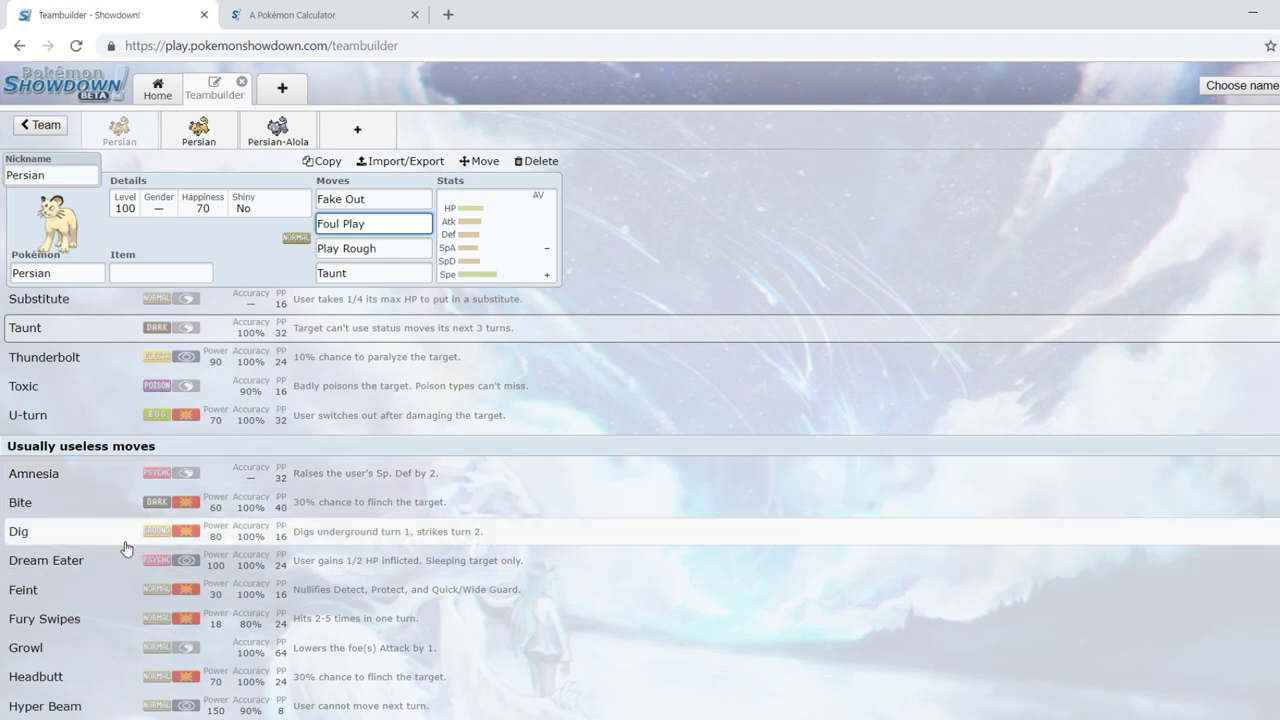
scroll(120, 555, down, 1)
scroll(109, 566, down, 1)
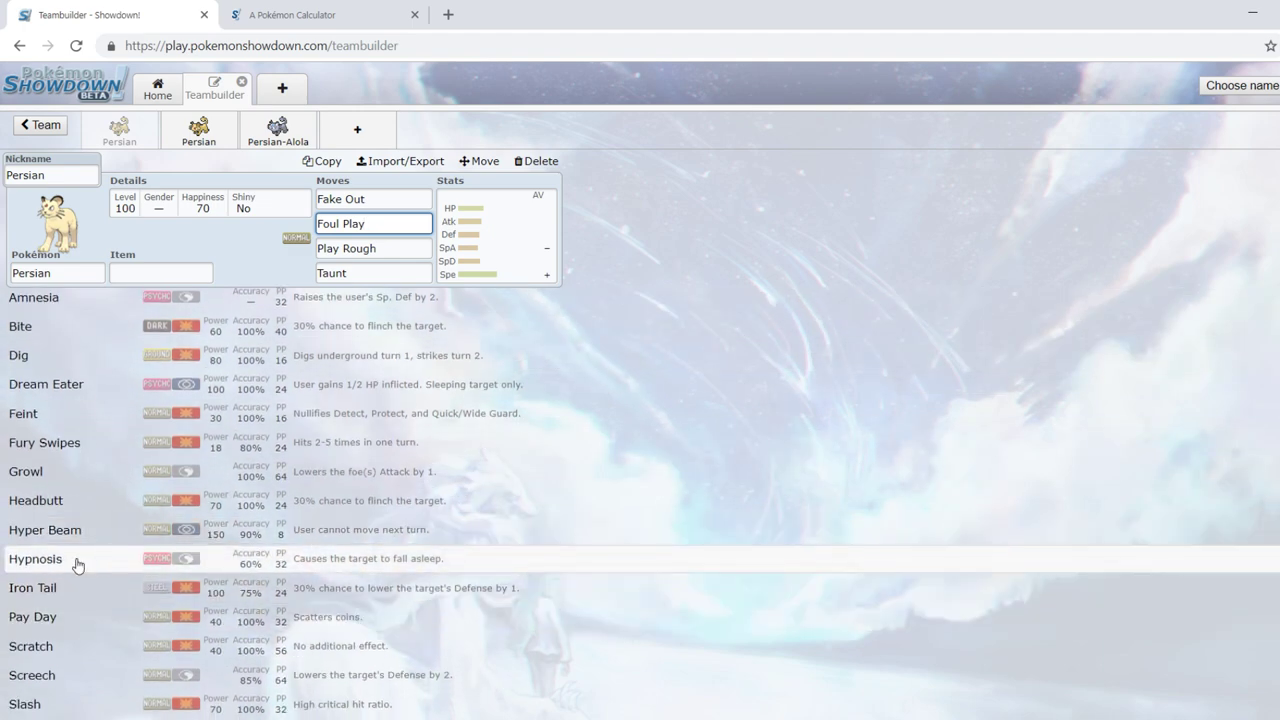
scroll(130, 565, down, 1)
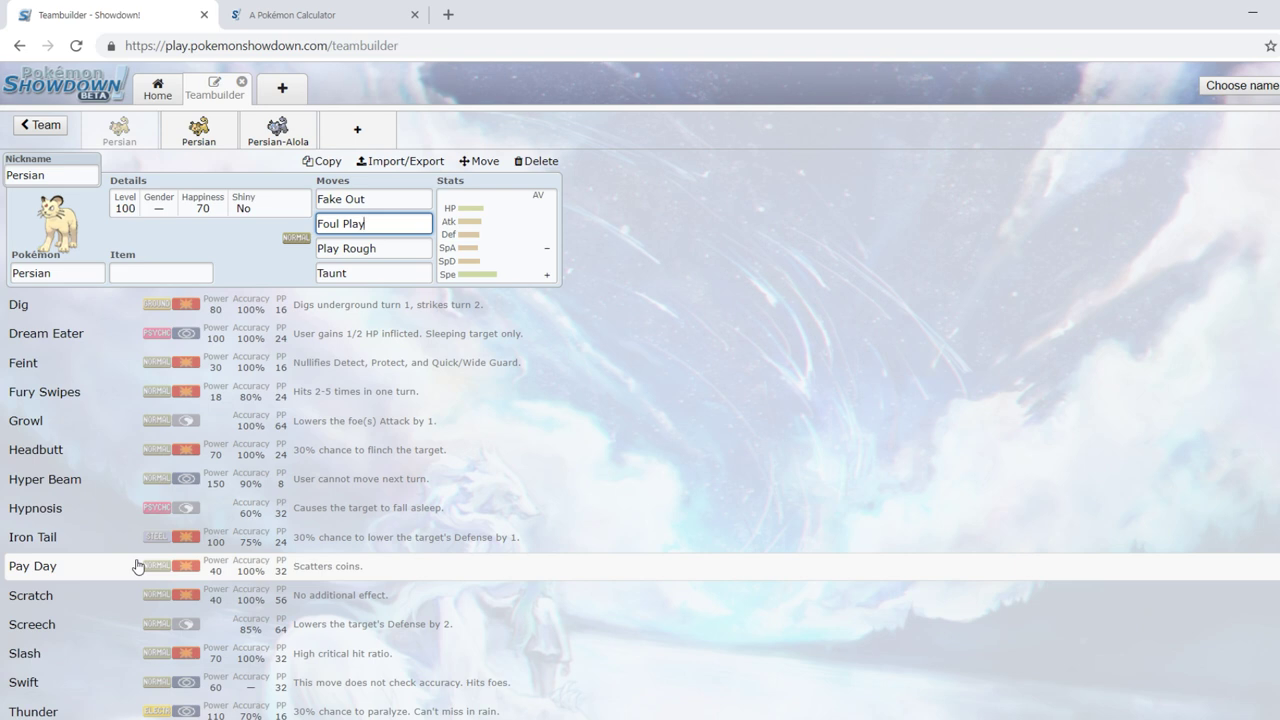
scroll(45, 505, up, 2)
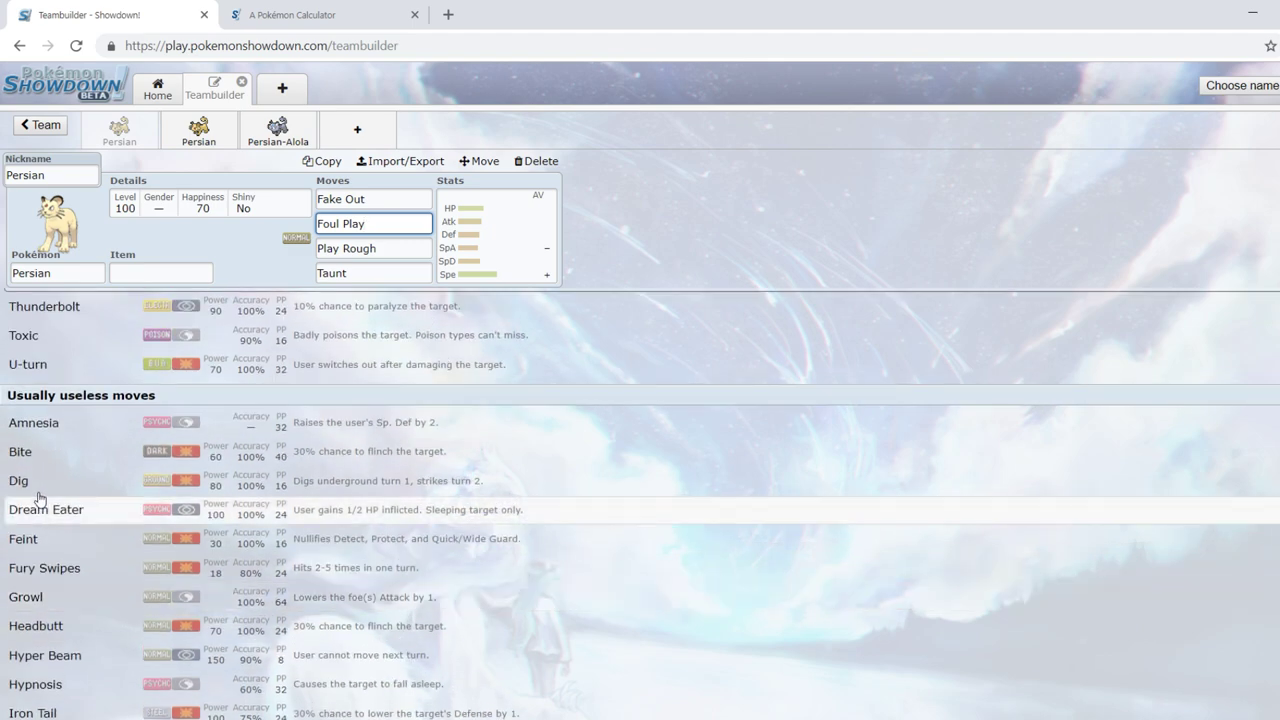
scroll(60, 440, up, 1)
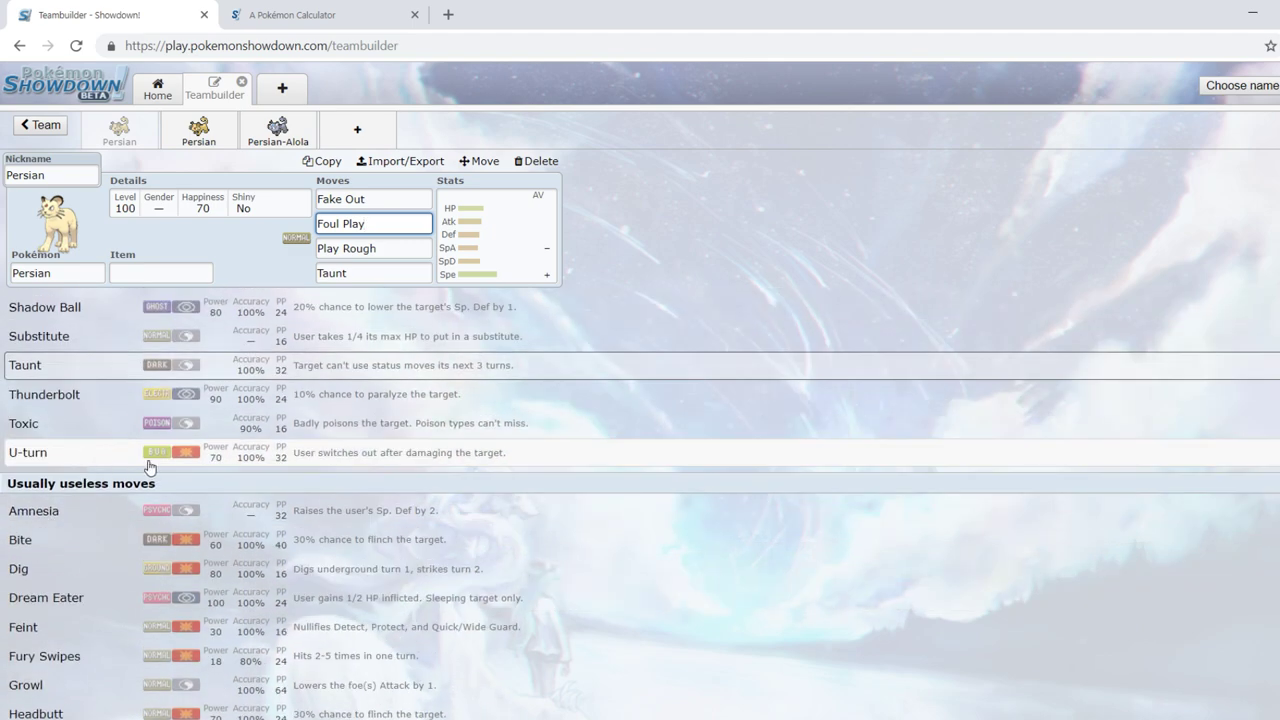
scroll(197, 476, up, 2)
scroll(150, 440, up, 2)
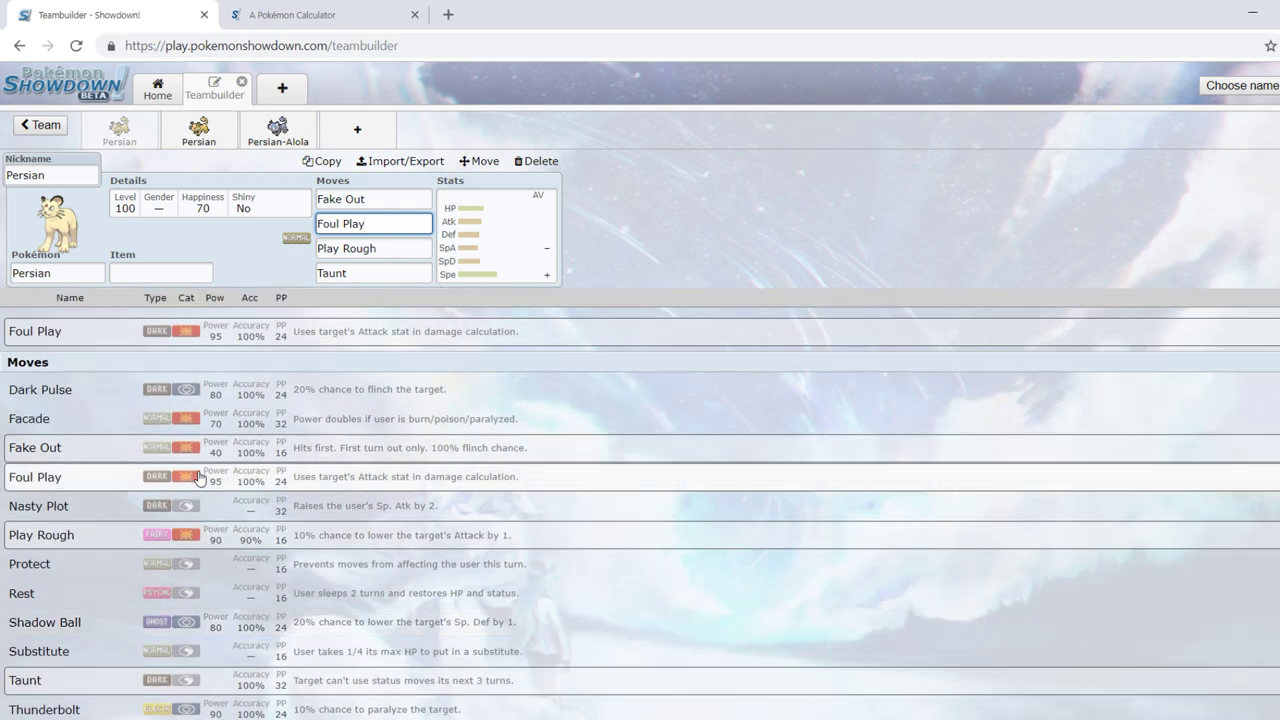
scroll(149, 514, down, 2)
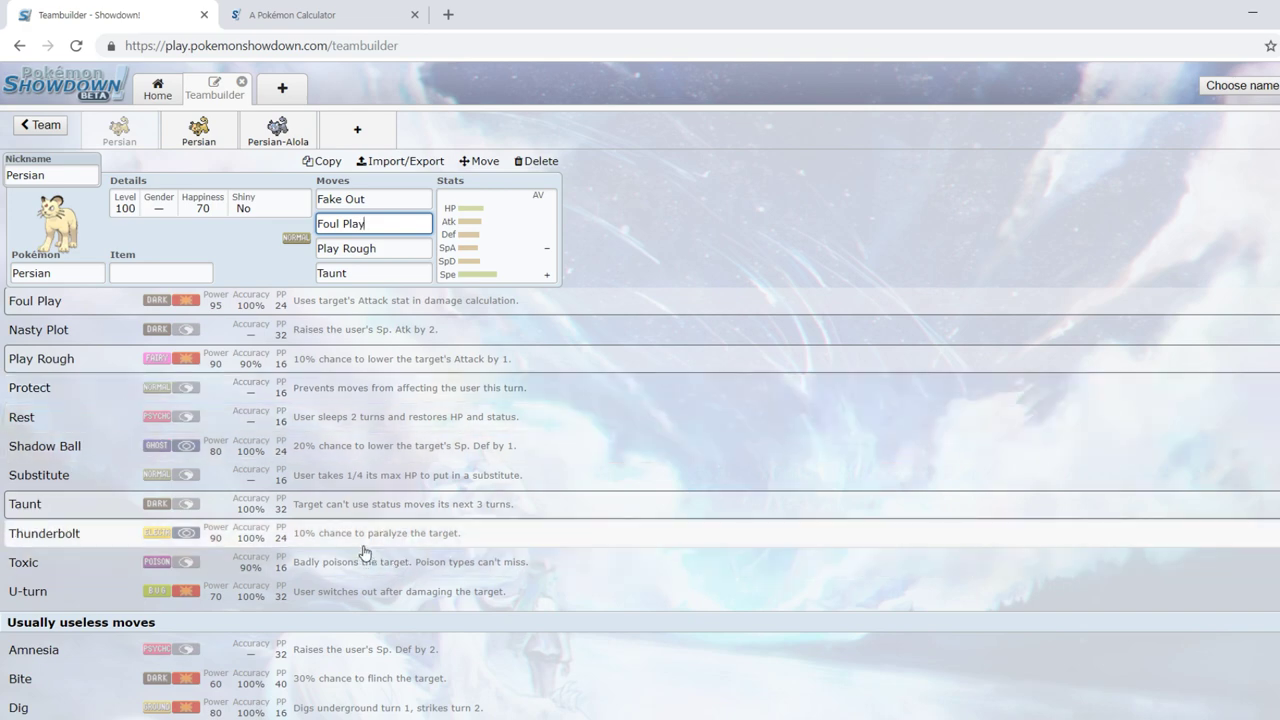
scroll(364, 553, down, 4)
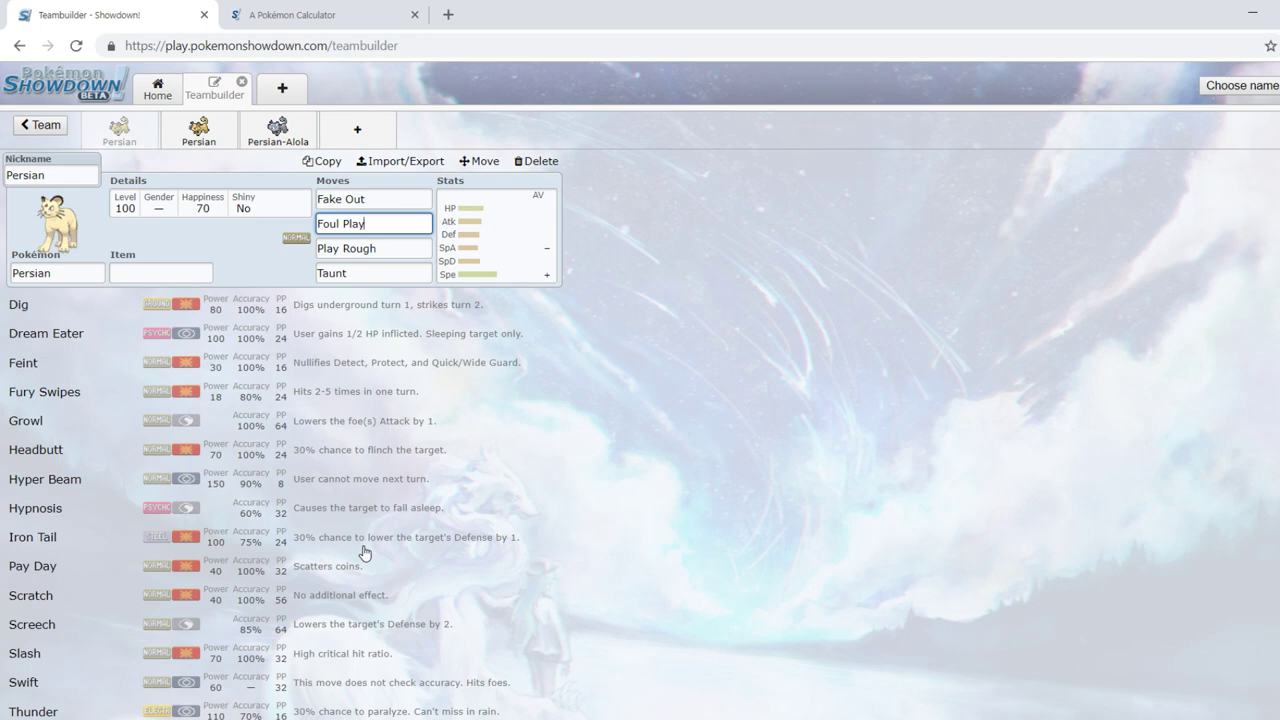
scroll(364, 553, up, 3)
scroll(364, 553, up, 3)
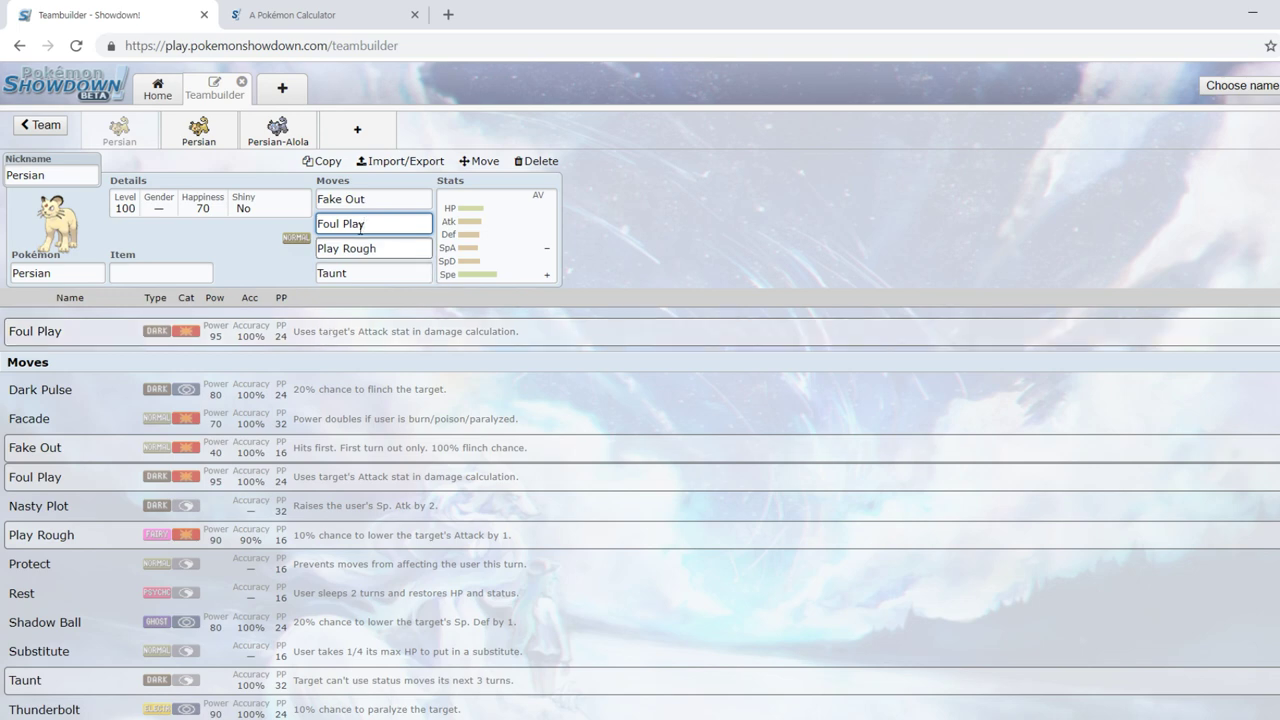
Step: Open the Timid second Persian set, view its EVs, then return to its move list
click(199, 130)
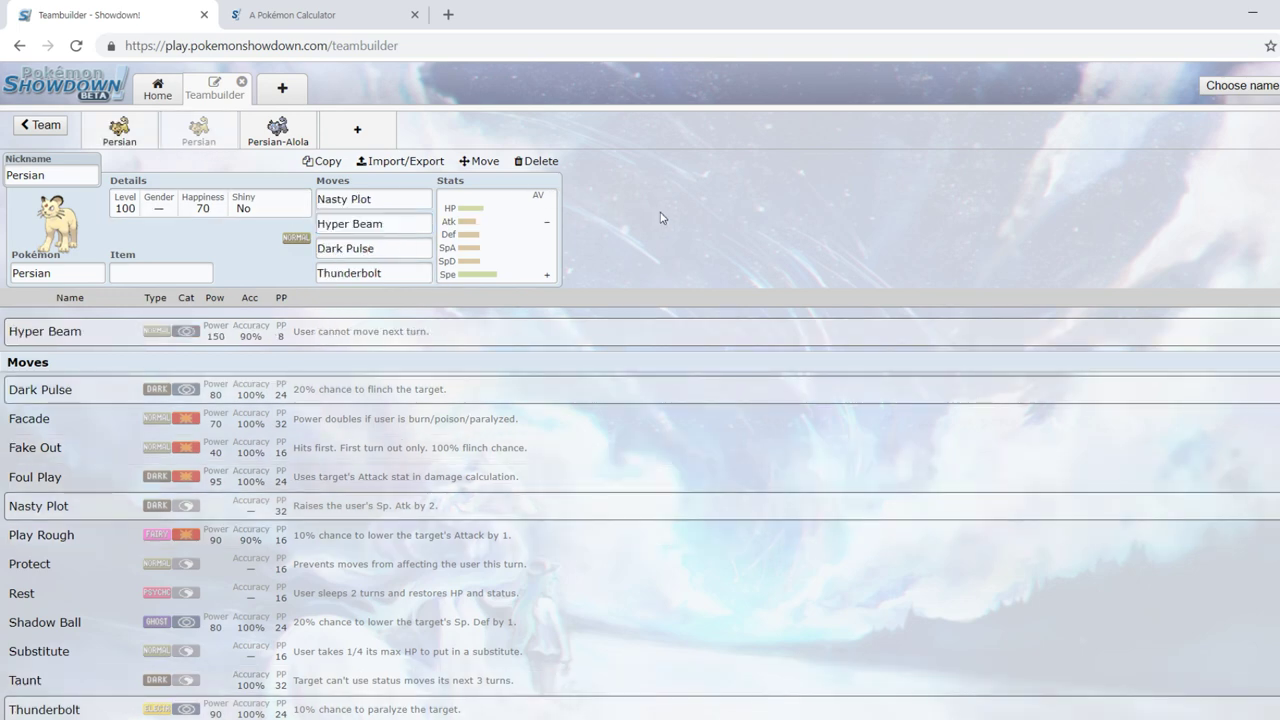
click(491, 240)
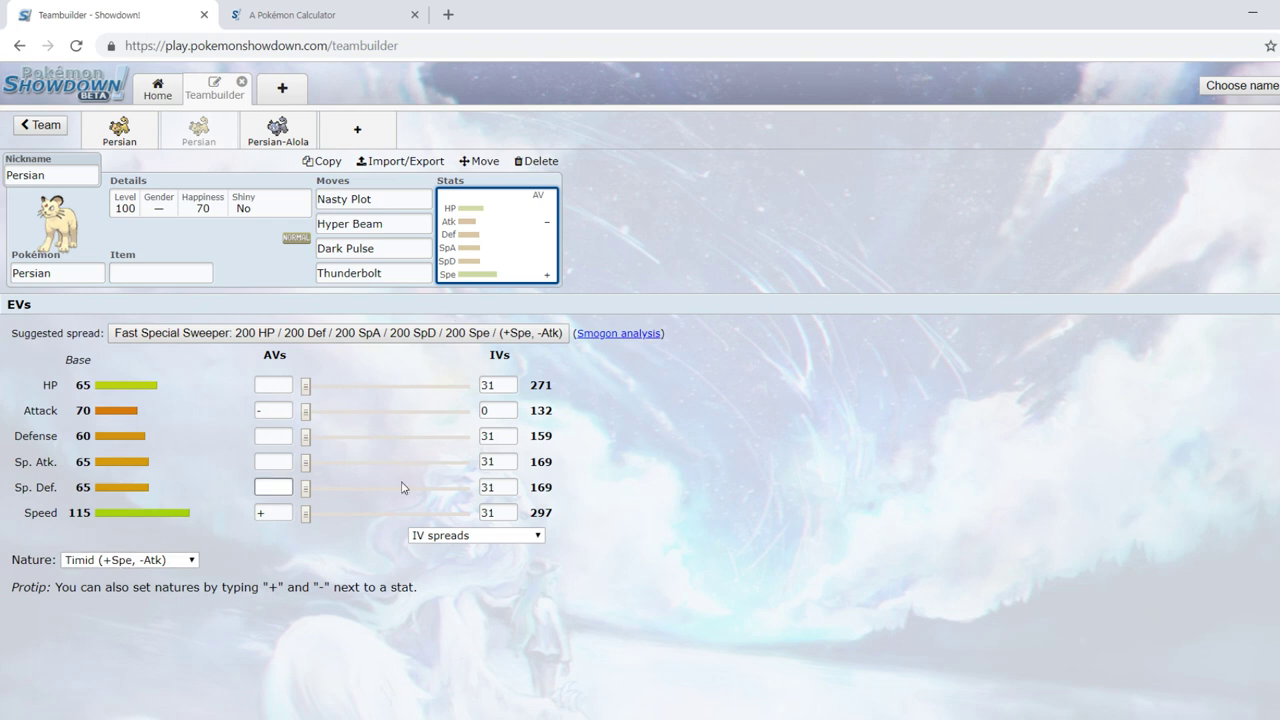
click(388, 203)
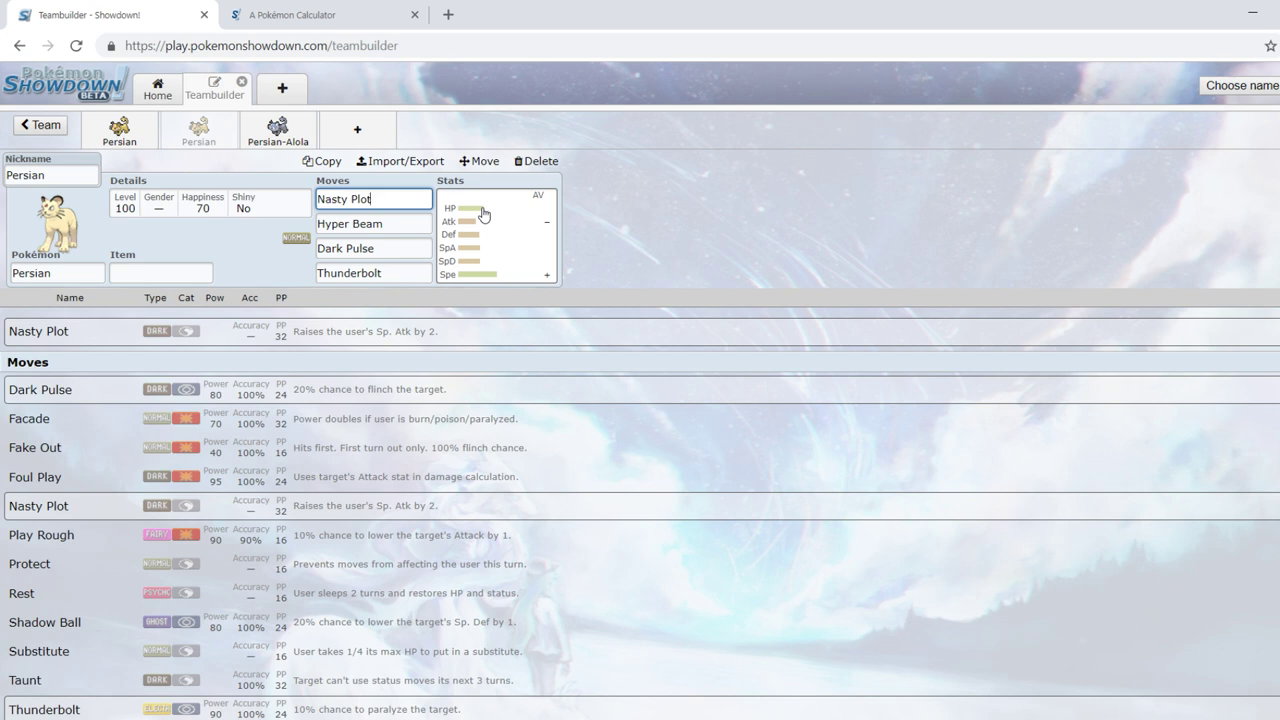
click(420, 224)
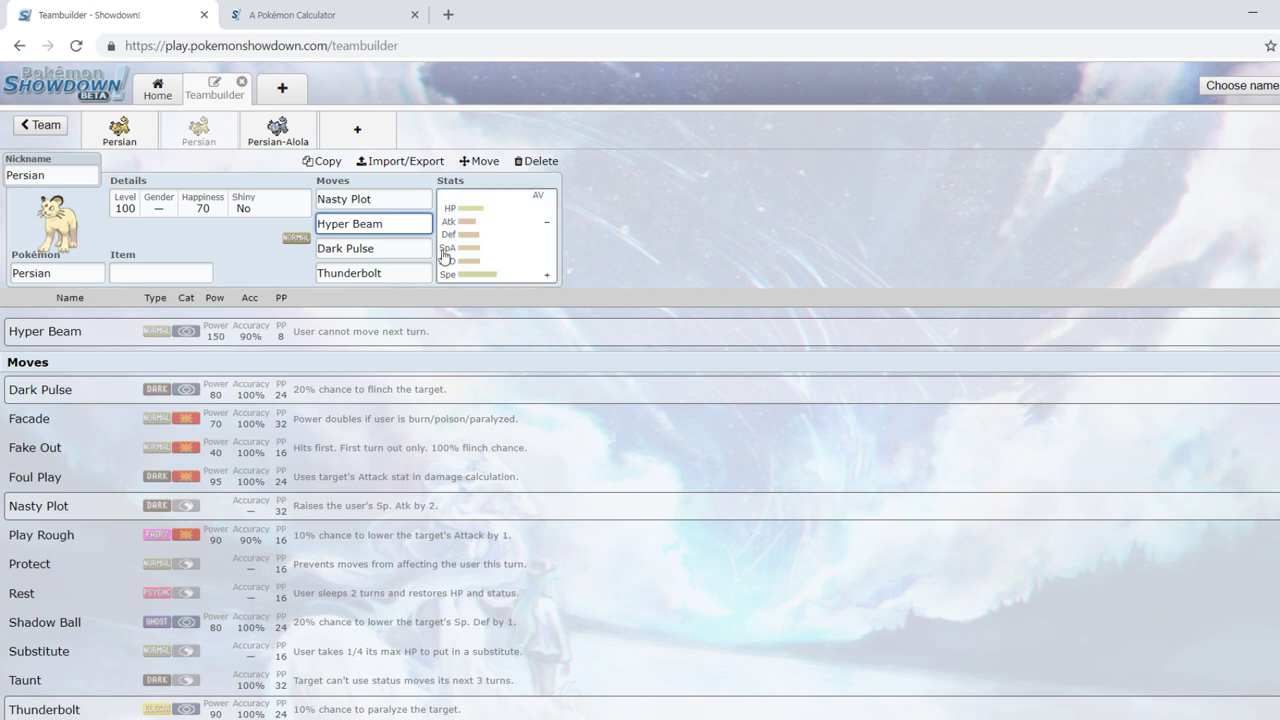
click(398, 248)
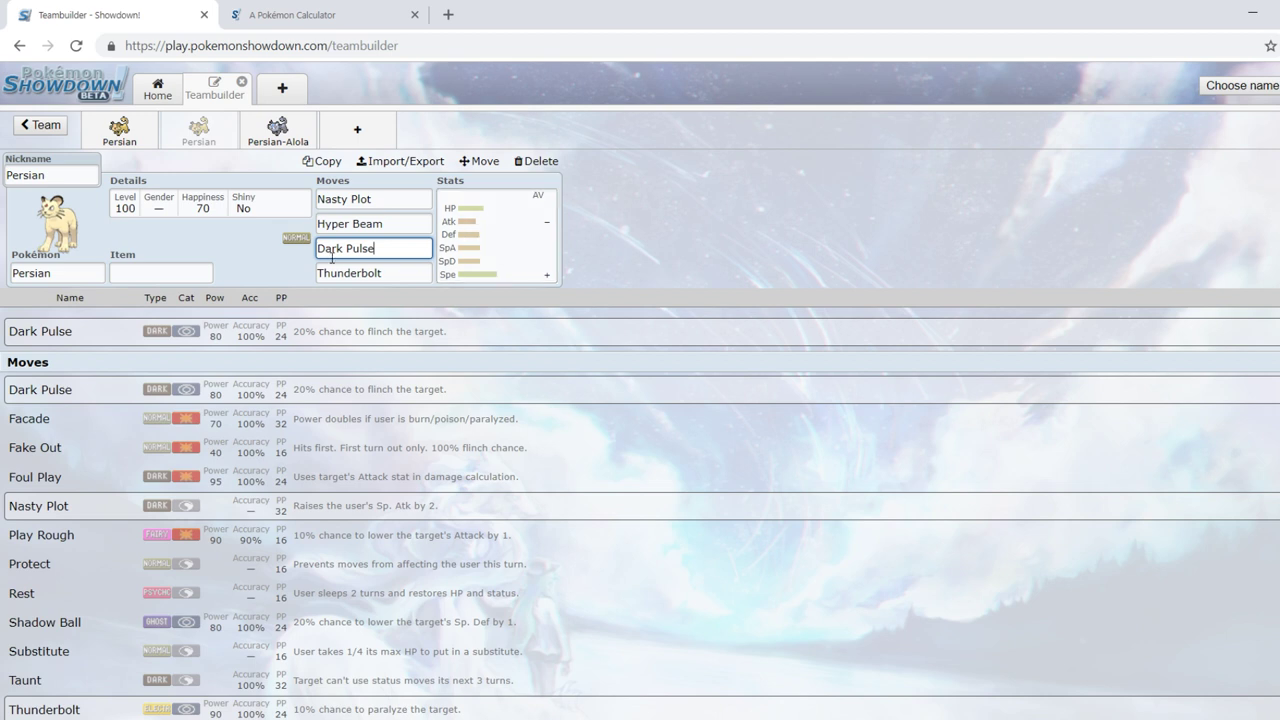
click(404, 271)
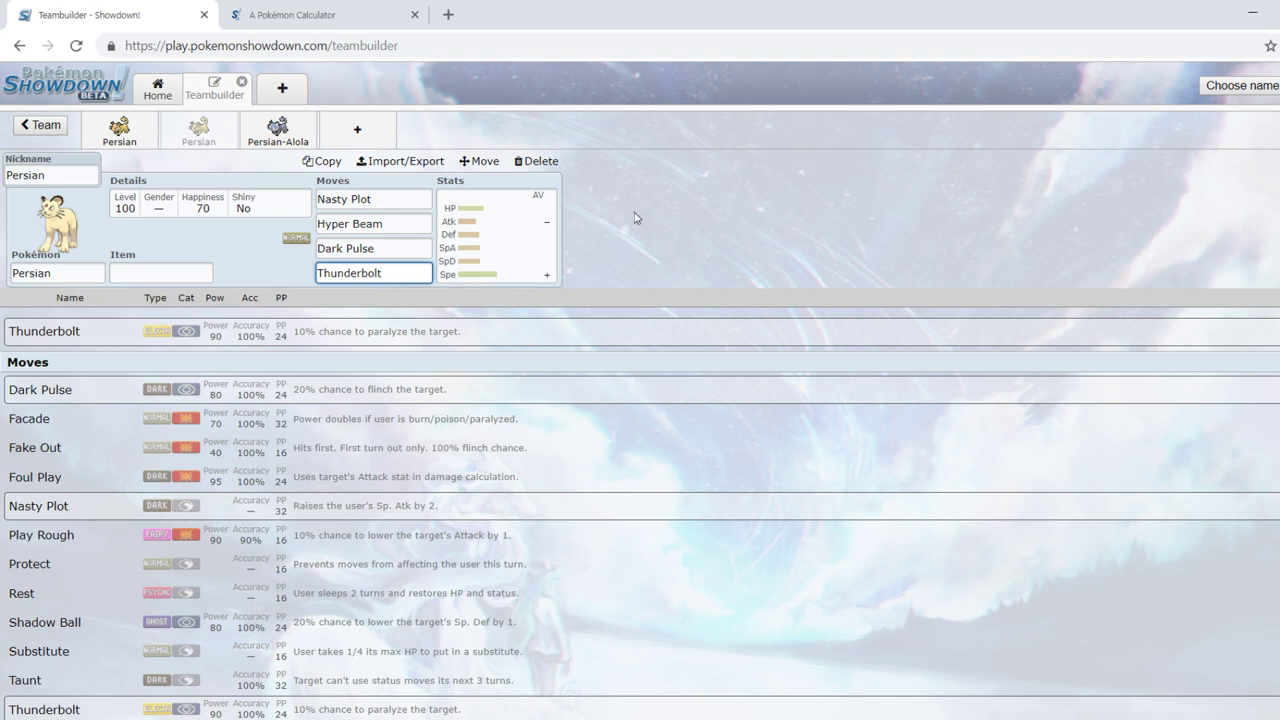
click(400, 199)
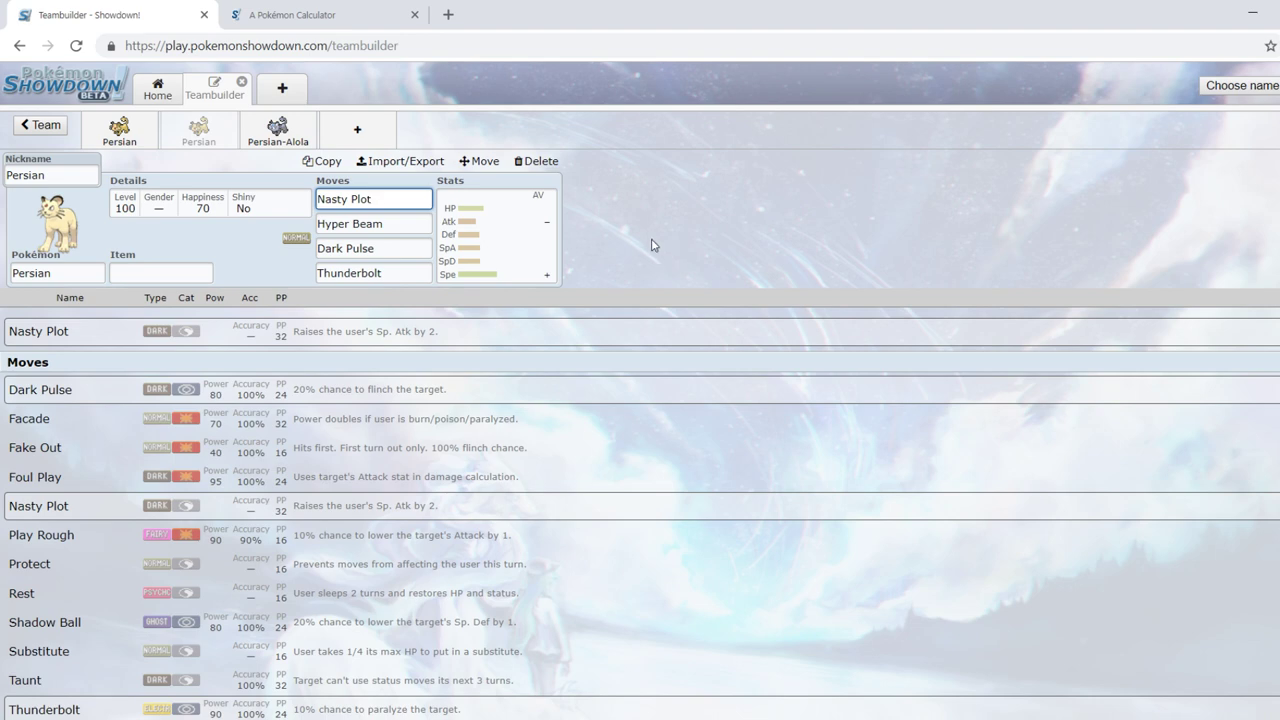
scroll(408, 428, down, 3)
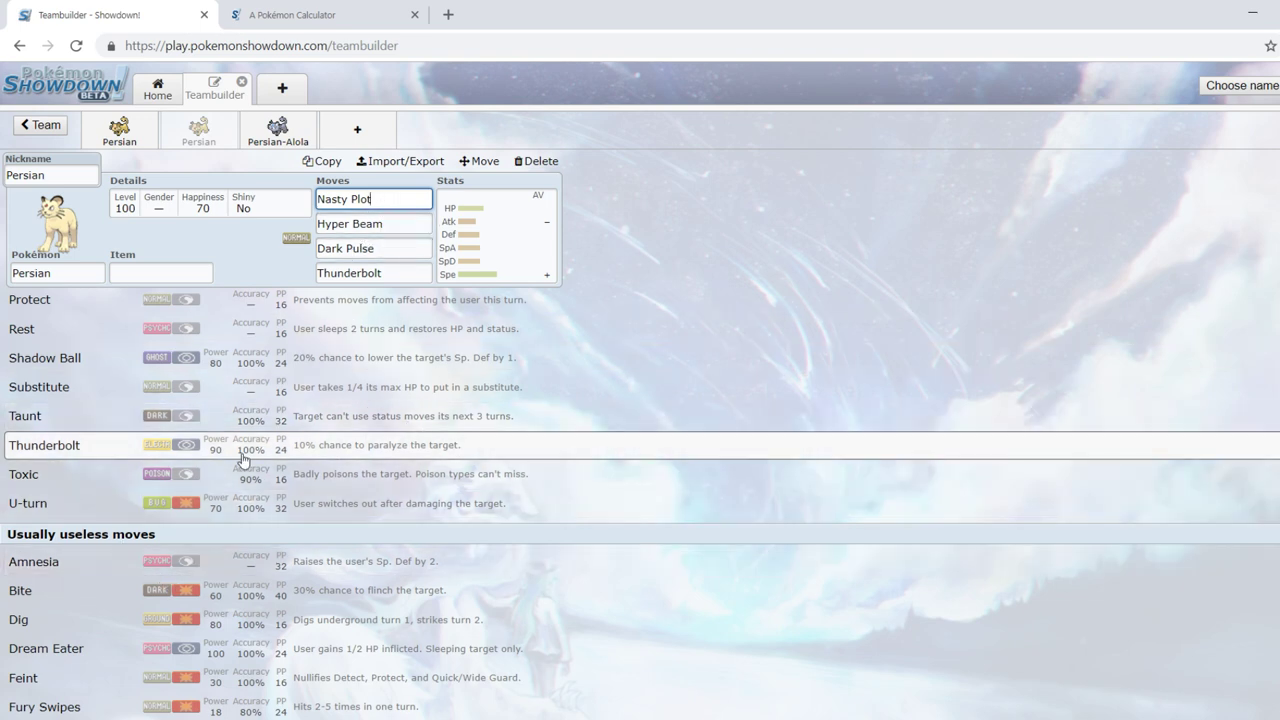
scroll(308, 505, up, 2)
scroll(265, 500, up, 1)
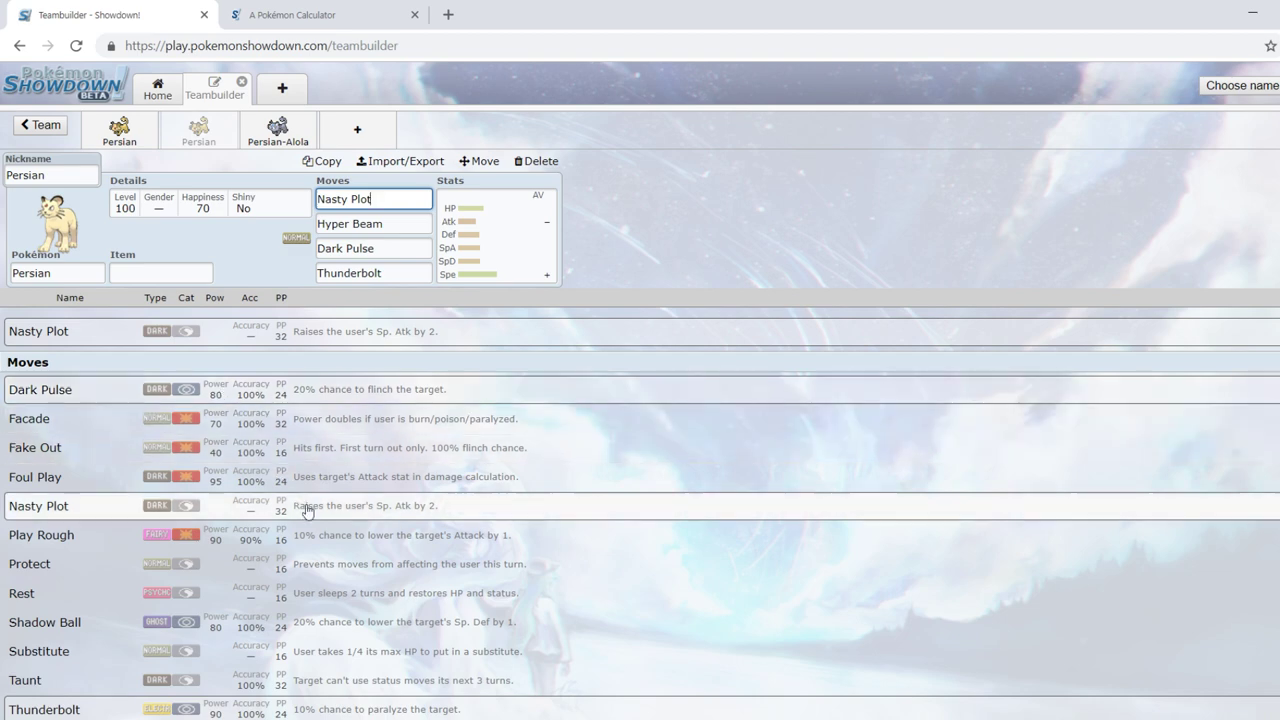
scroll(330, 540, down, 1)
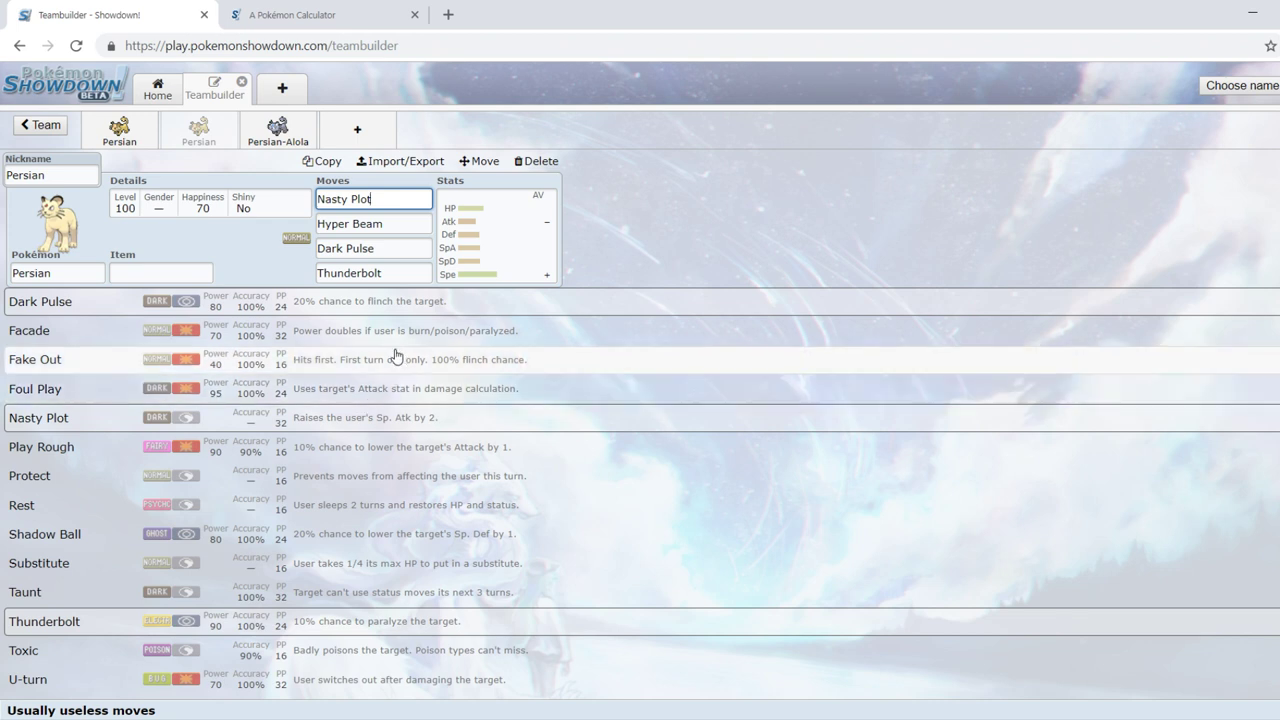
scroll(405, 372, up, 1)
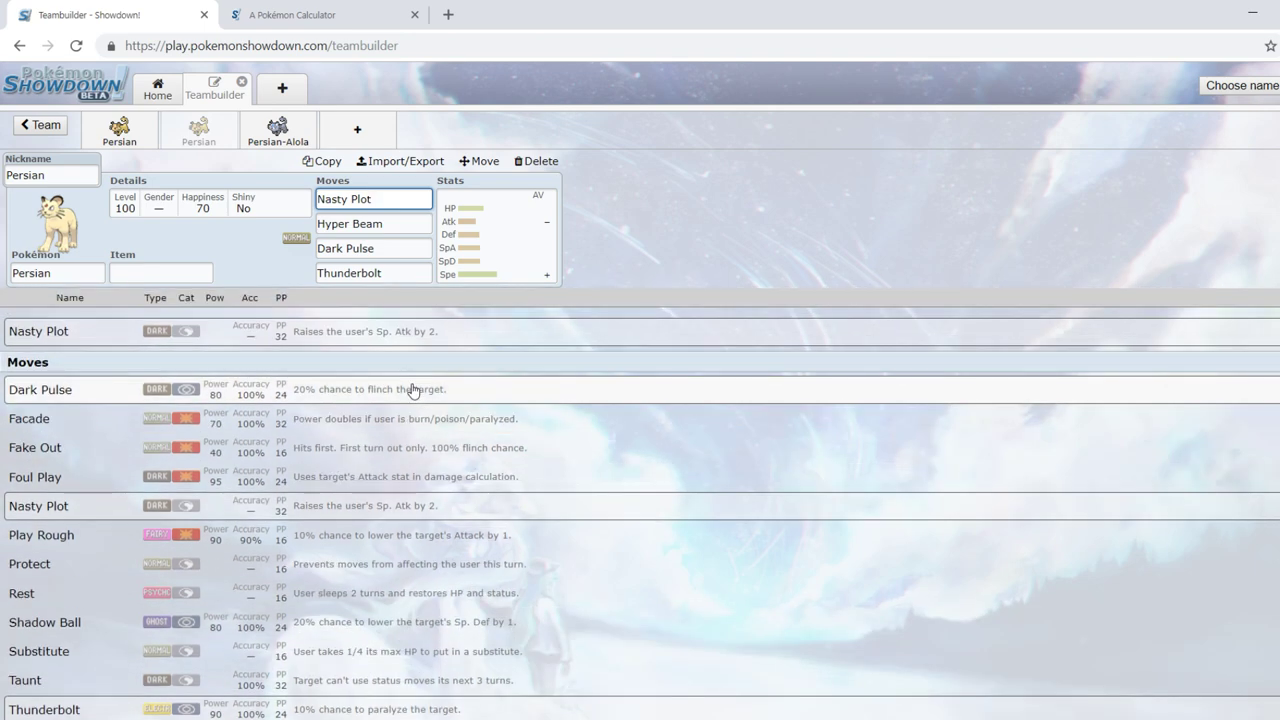
scroll(413, 390, down, 4)
scroll(413, 390, down, 3)
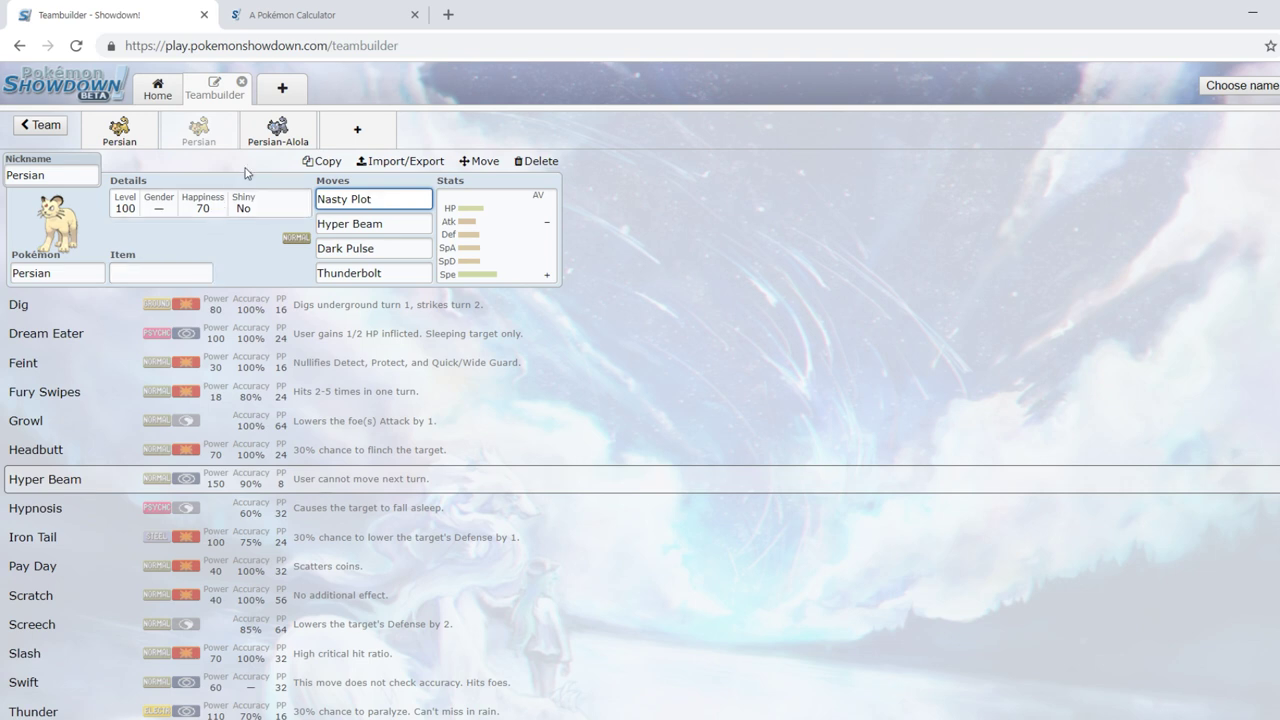
Step: Open Persian-Alola, inspect its Dark Pulse slot, and briefly compare with the second Persian
click(280, 130)
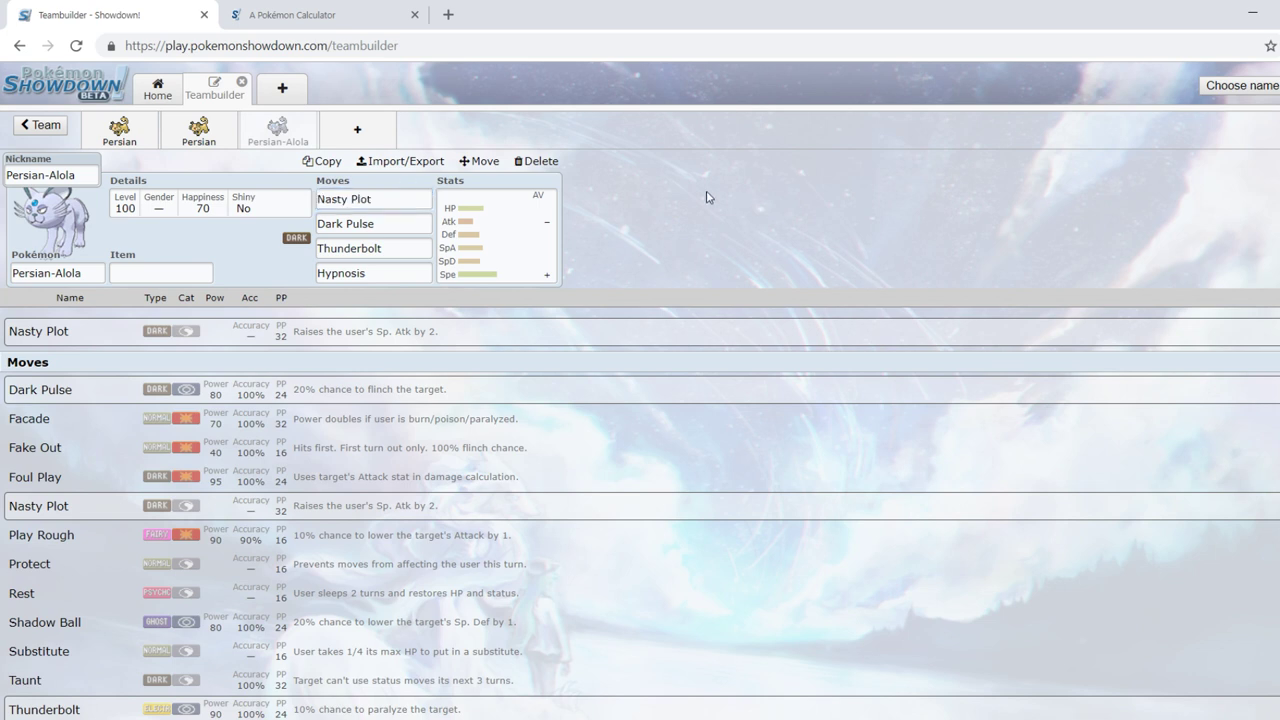
click(406, 228)
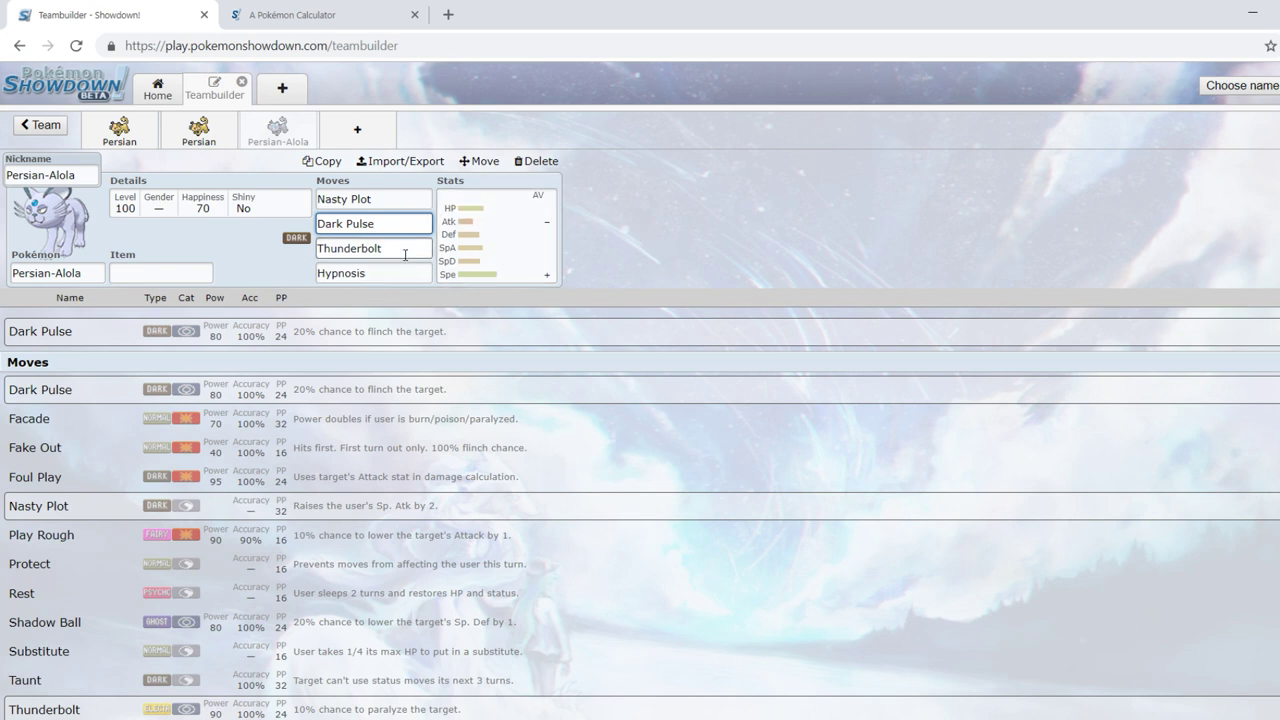
click(199, 130)
click(277, 130)
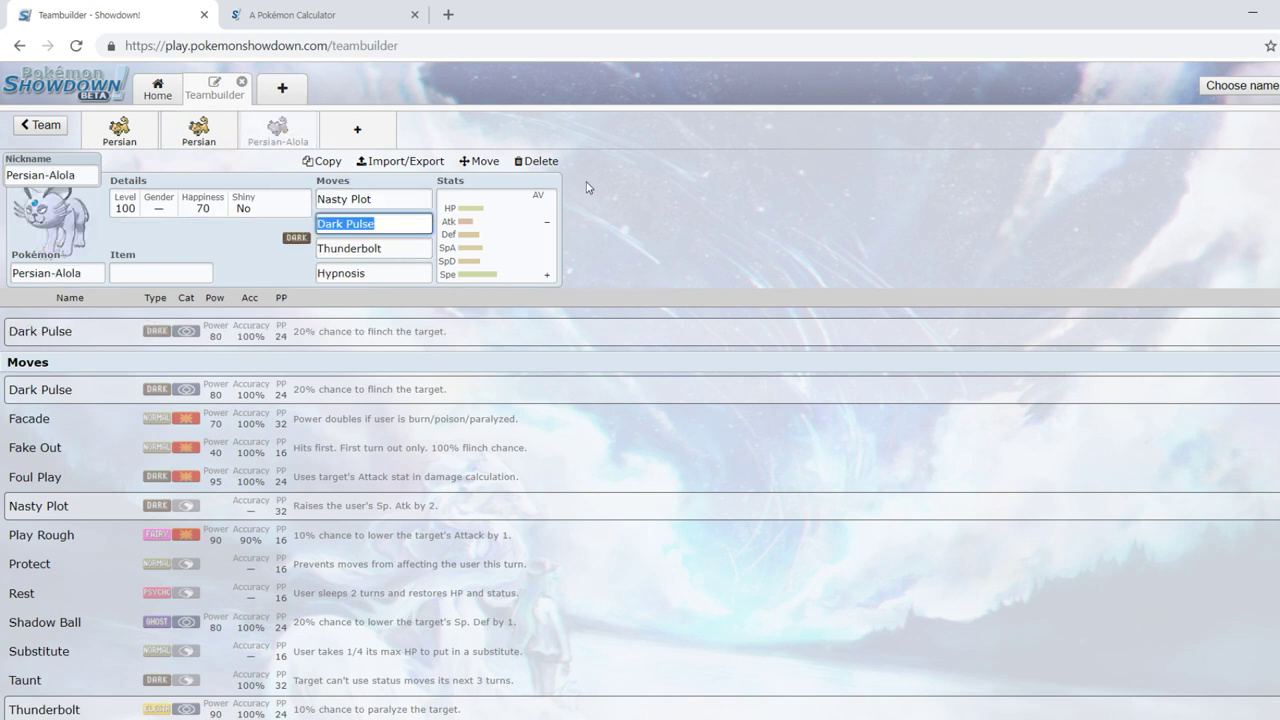
click(694, 204)
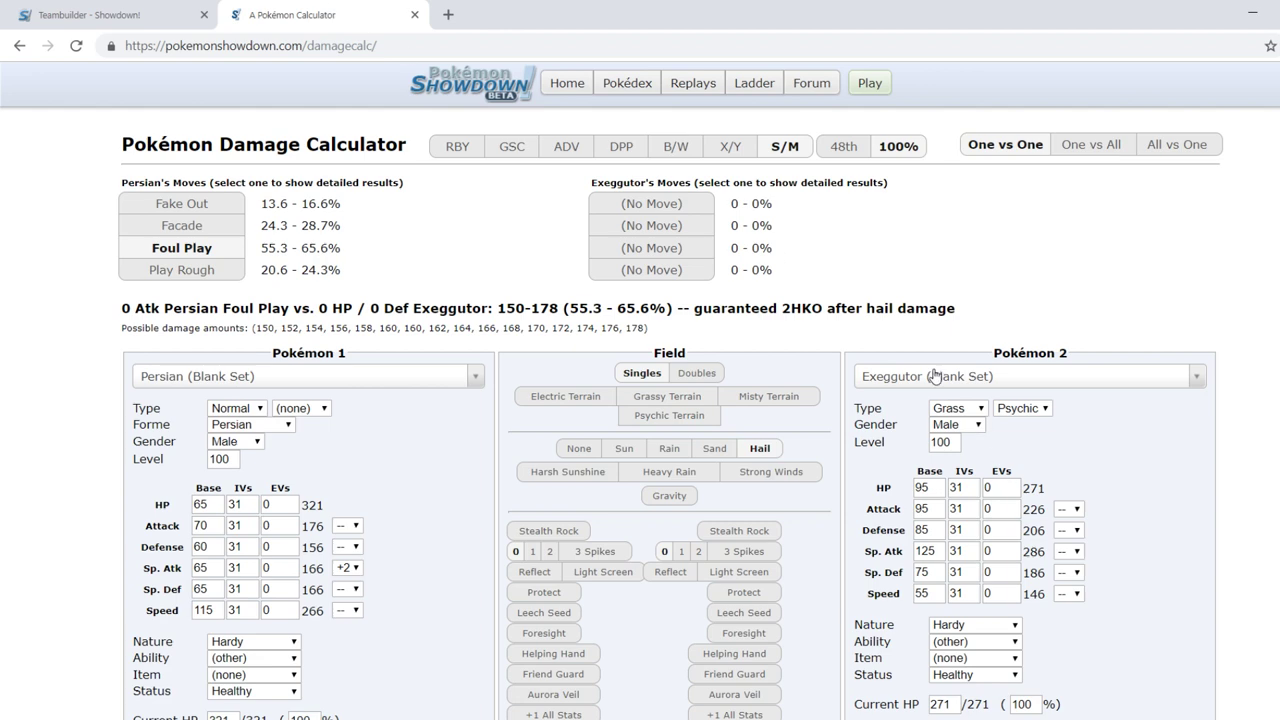
Step: Make Mega Alakazam the opponent with Dazzling Gleam as its first move
click(930, 373)
text(ala)
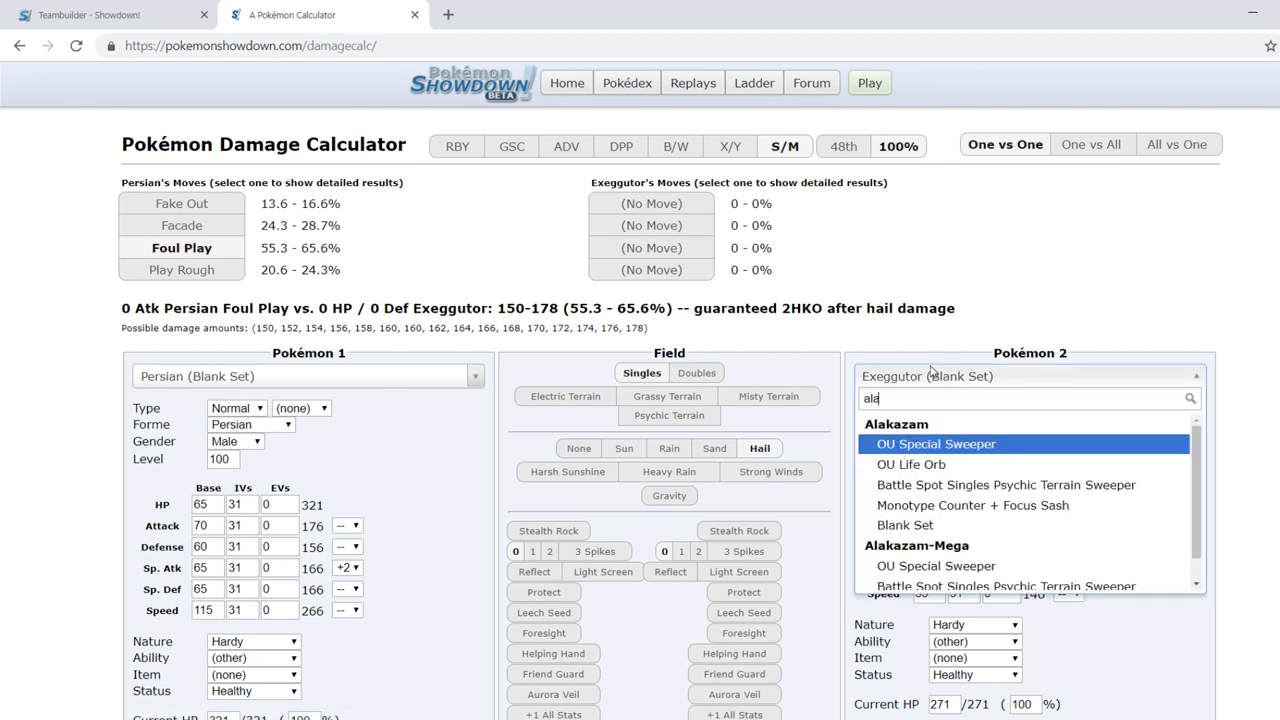
scroll(997, 563, down, 1)
click(955, 580)
scroll(1000, 594, down, 3)
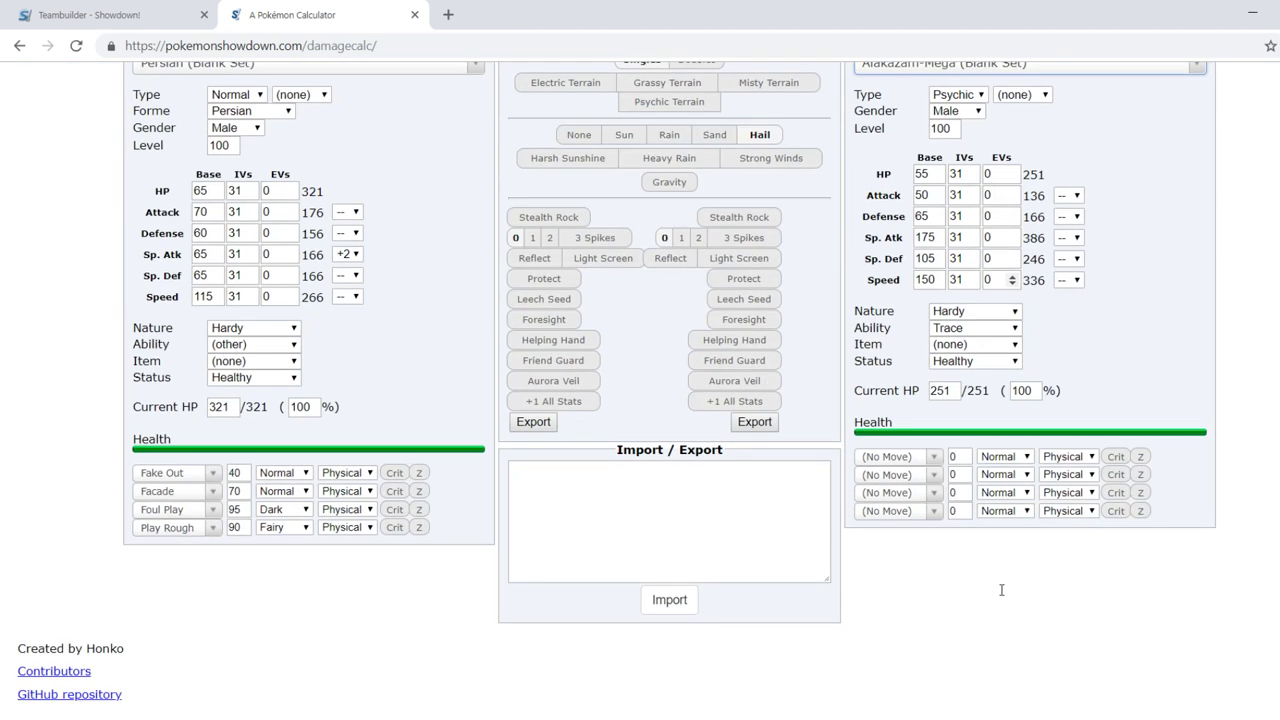
click(917, 462)
text(dazz)
click(902, 504)
scroll(902, 505, up, 3)
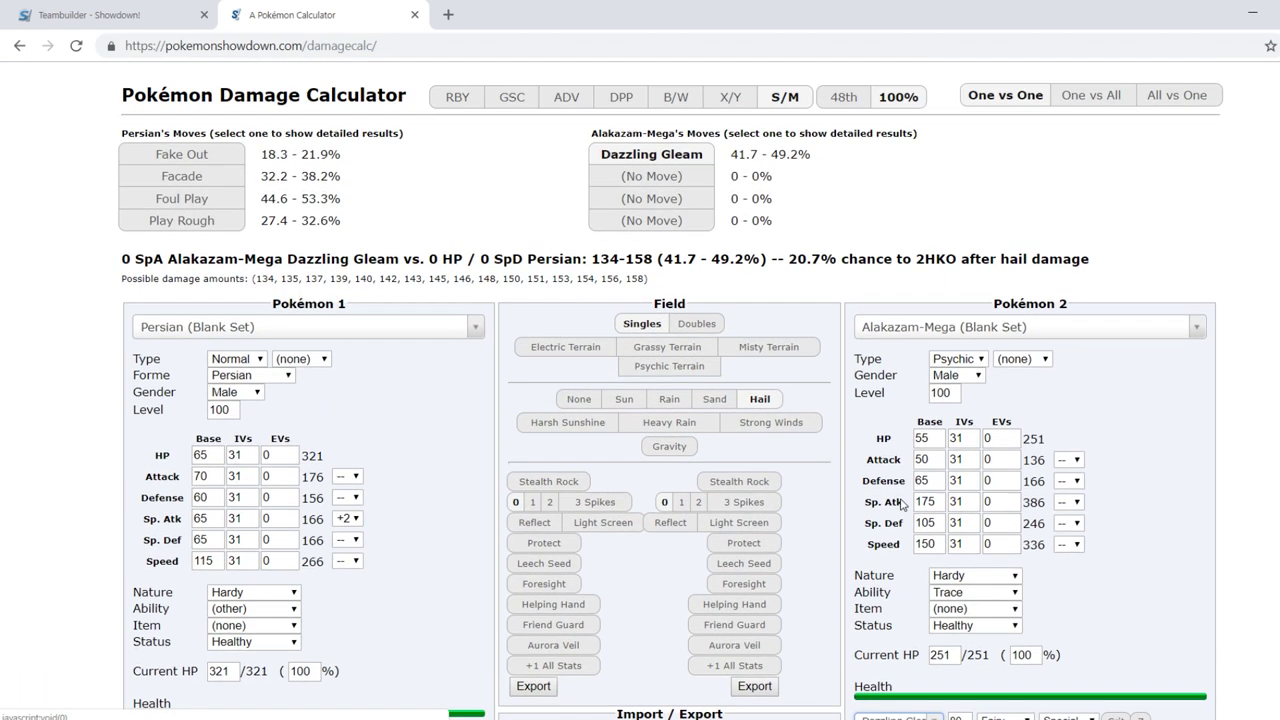
Step: Switch Pokémon 1 to the blank Persian-Alola set
click(337, 338)
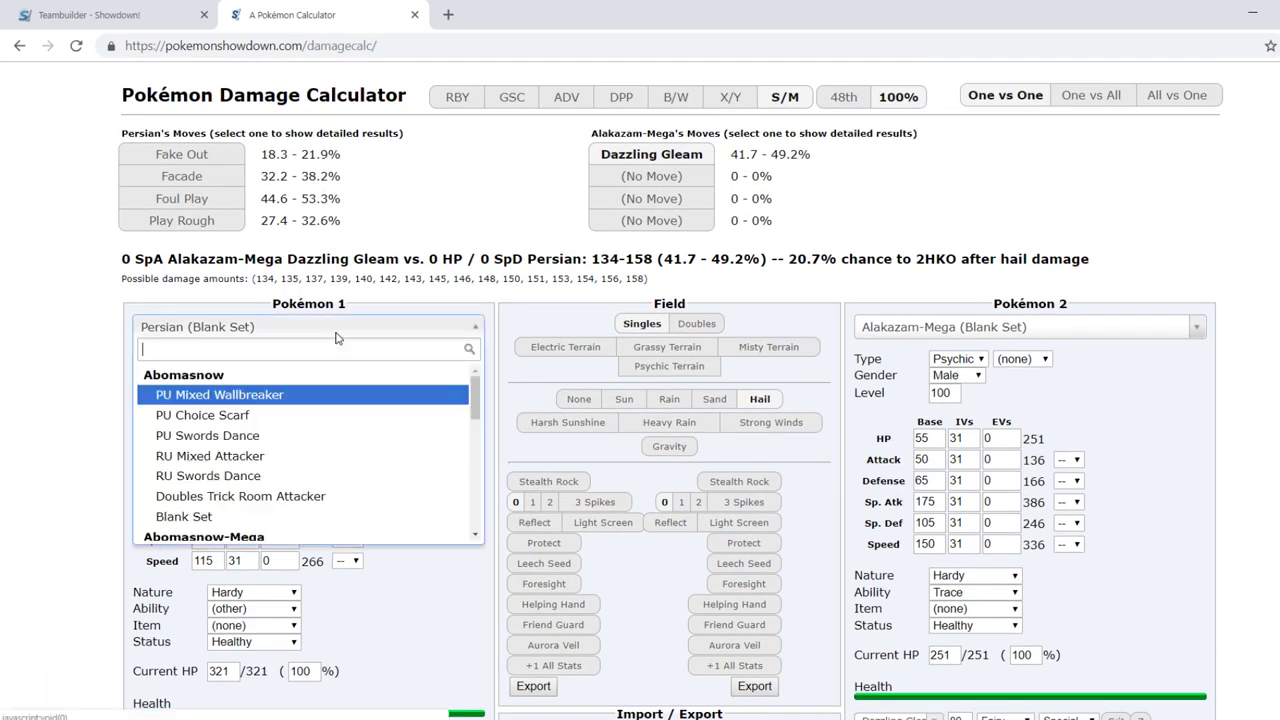
text(pers)
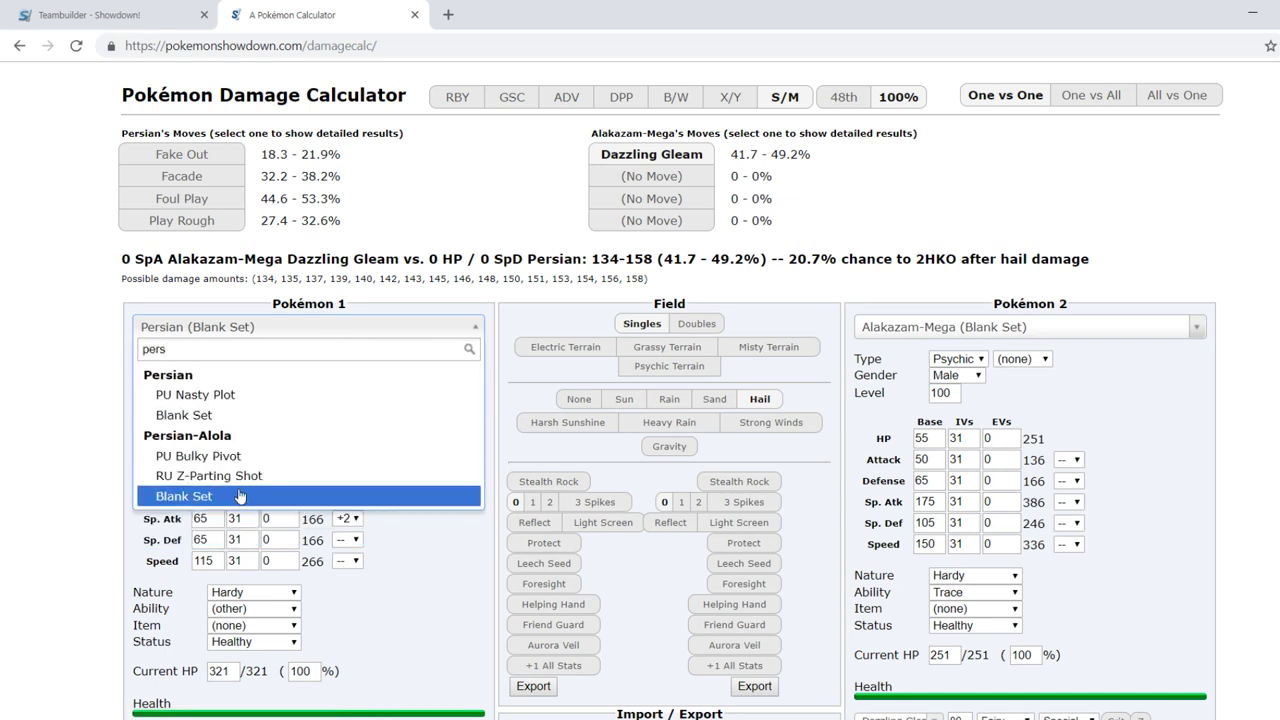
click(236, 496)
click(893, 183)
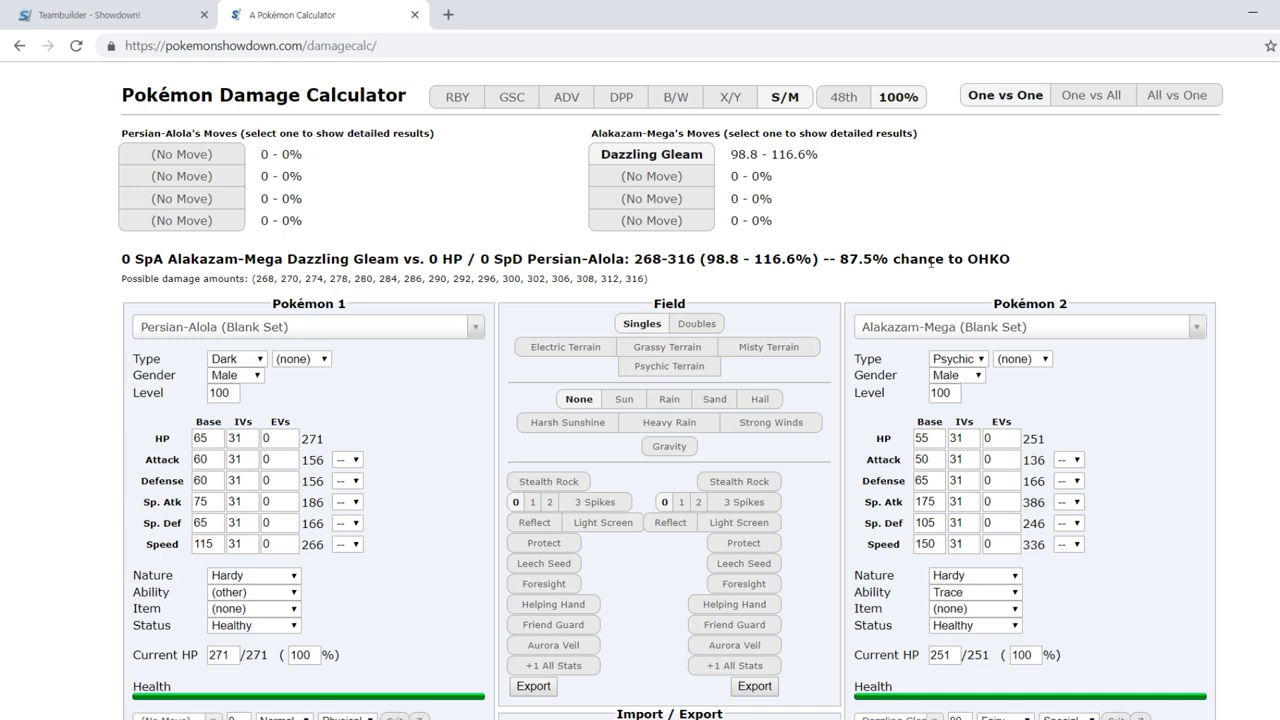
Step: Give Alolan Persian a Calm nature and highlight Dazzling Gleam's 37.5% OHKO chance
click(296, 577)
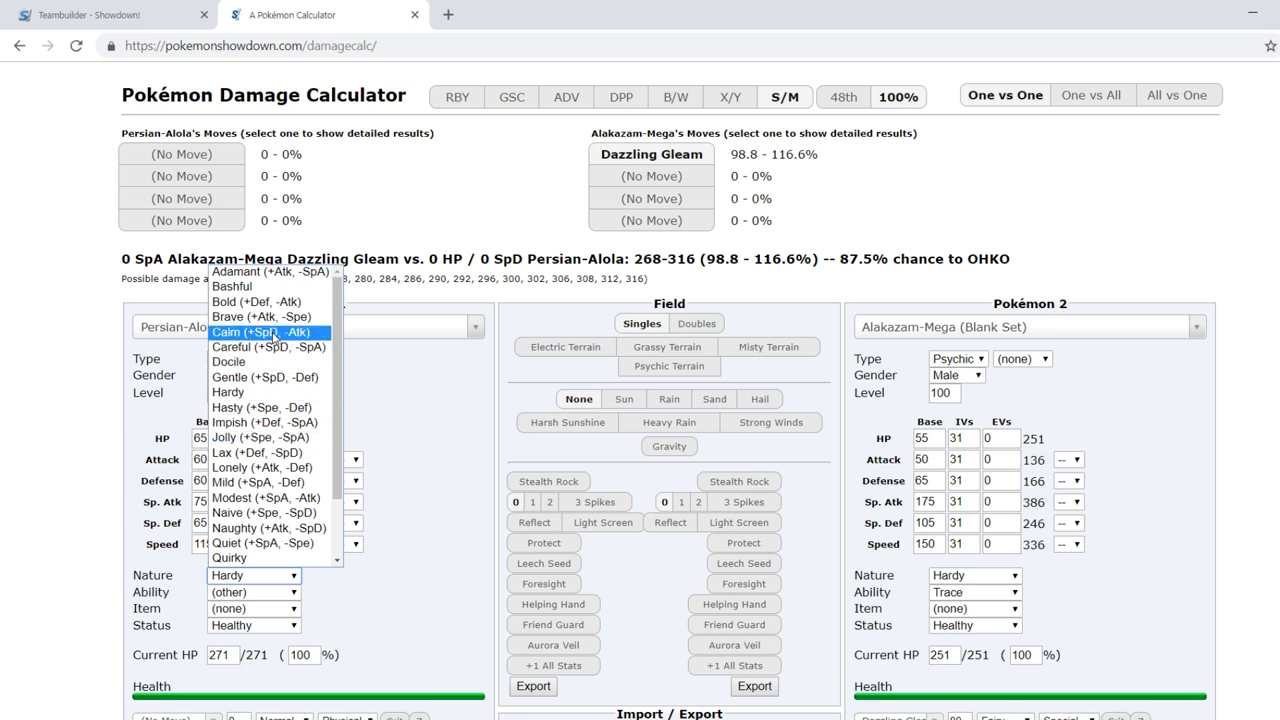
scroll(274, 340, down, 2)
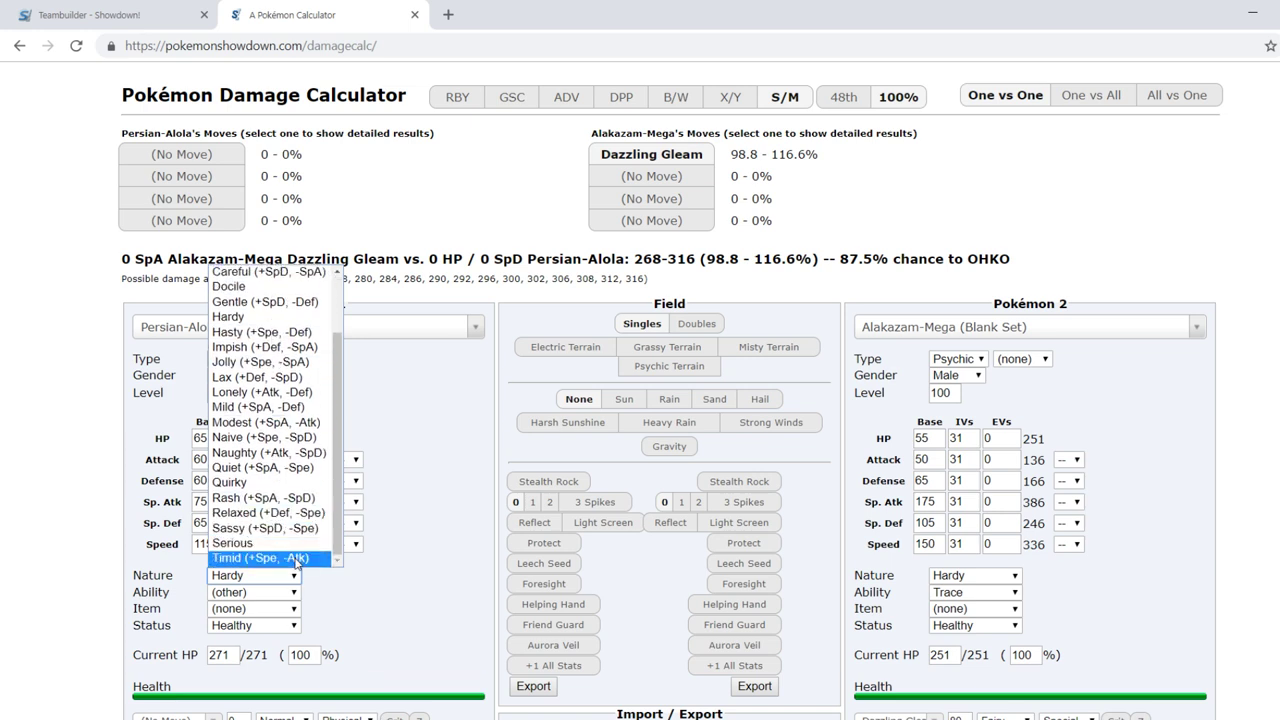
scroll(300, 540, up, 2)
click(268, 332)
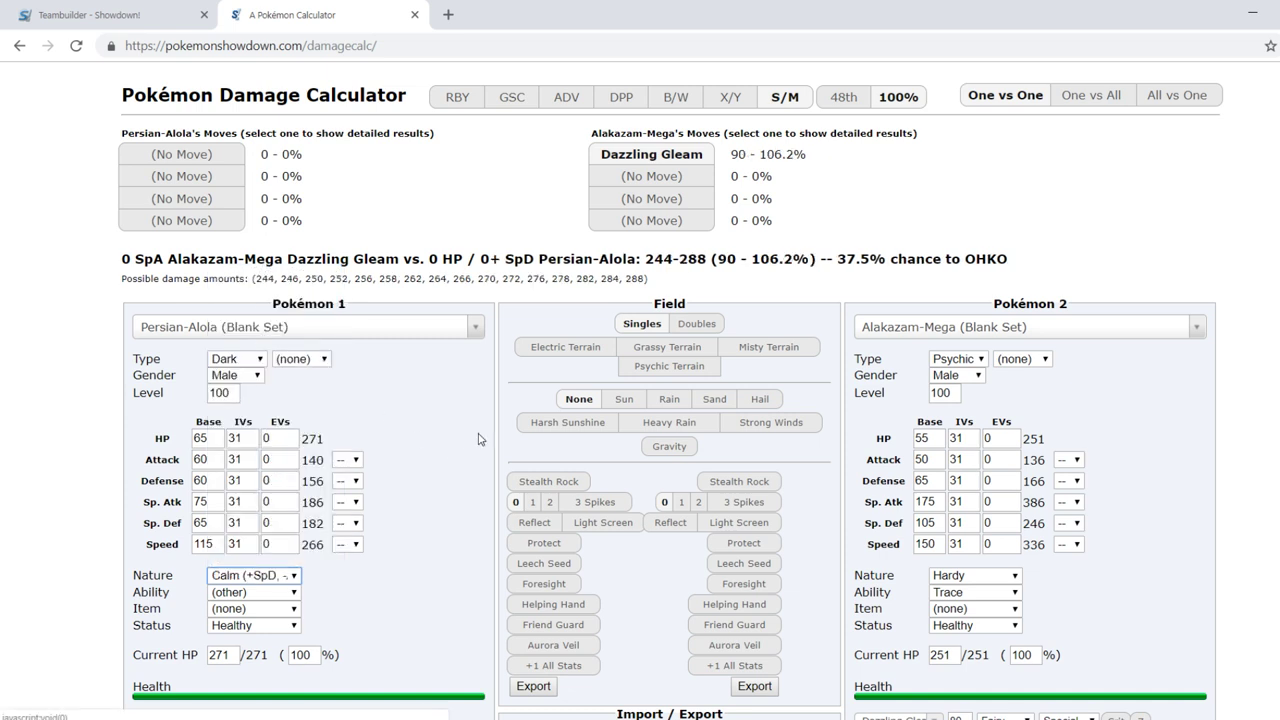
drag(838, 259, 886, 259)
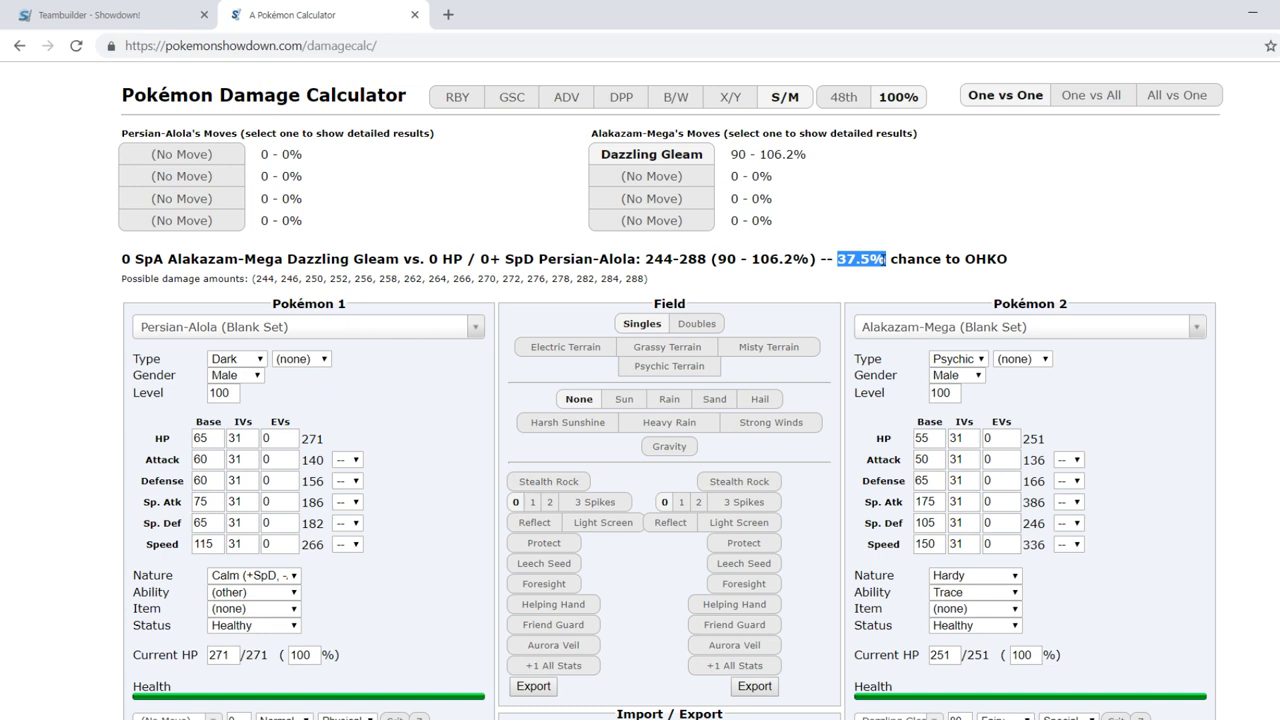
click(948, 211)
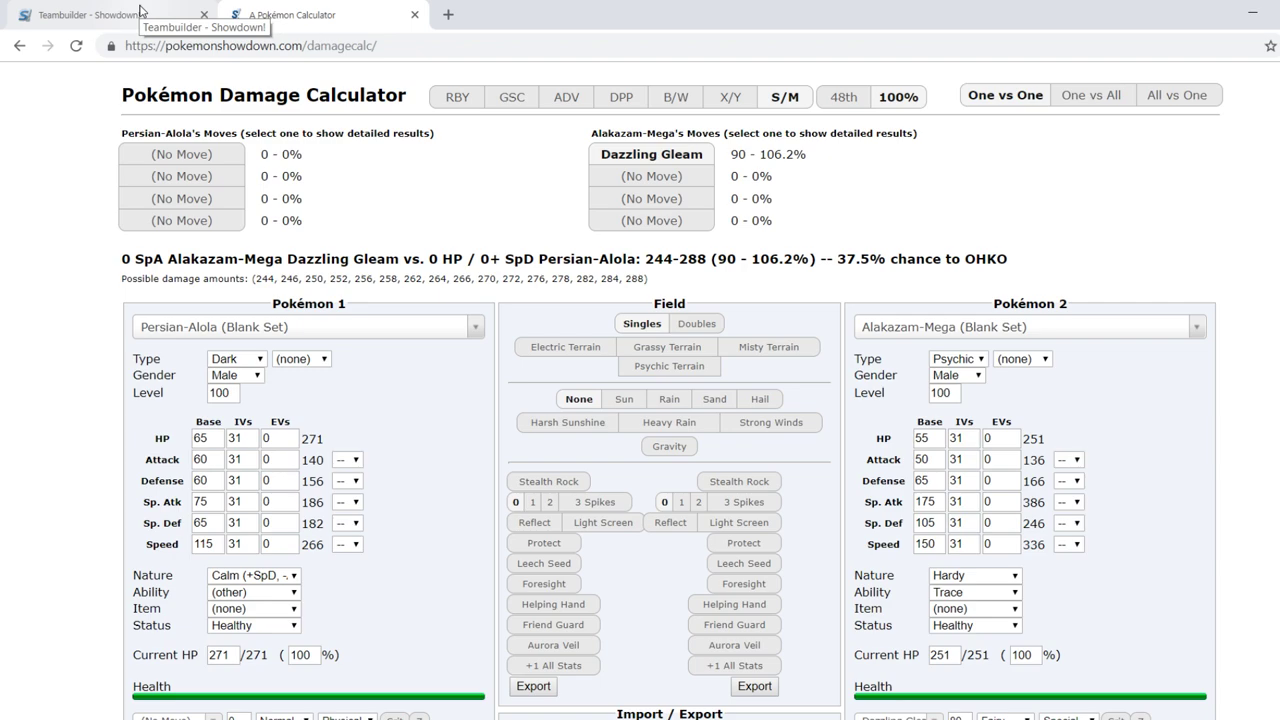
click(140, 12)
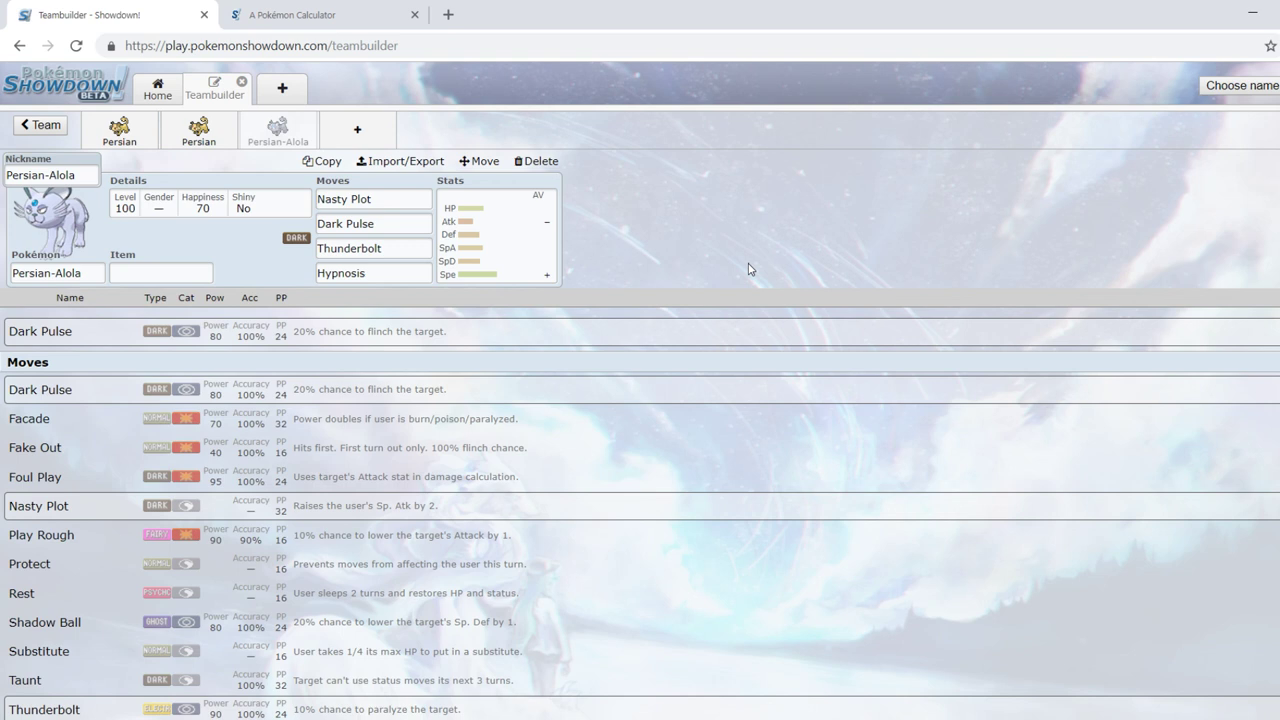
click(387, 273)
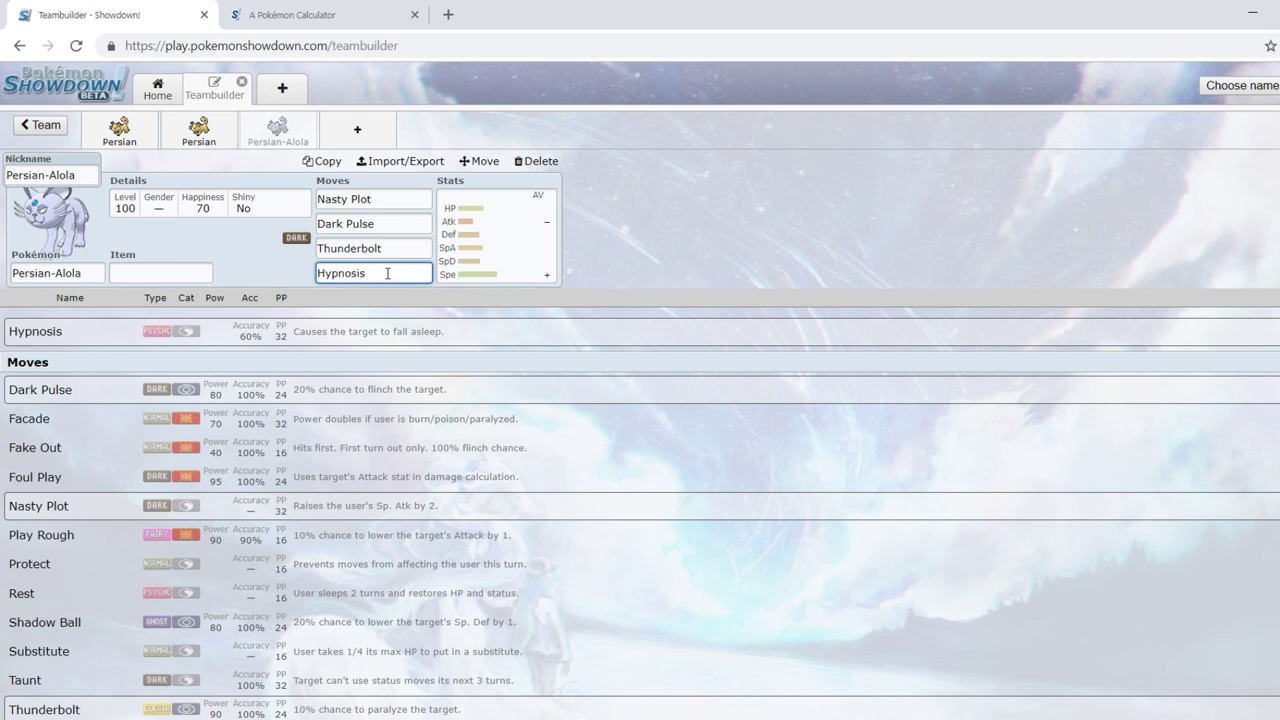
drag(387, 273, 318, 273)
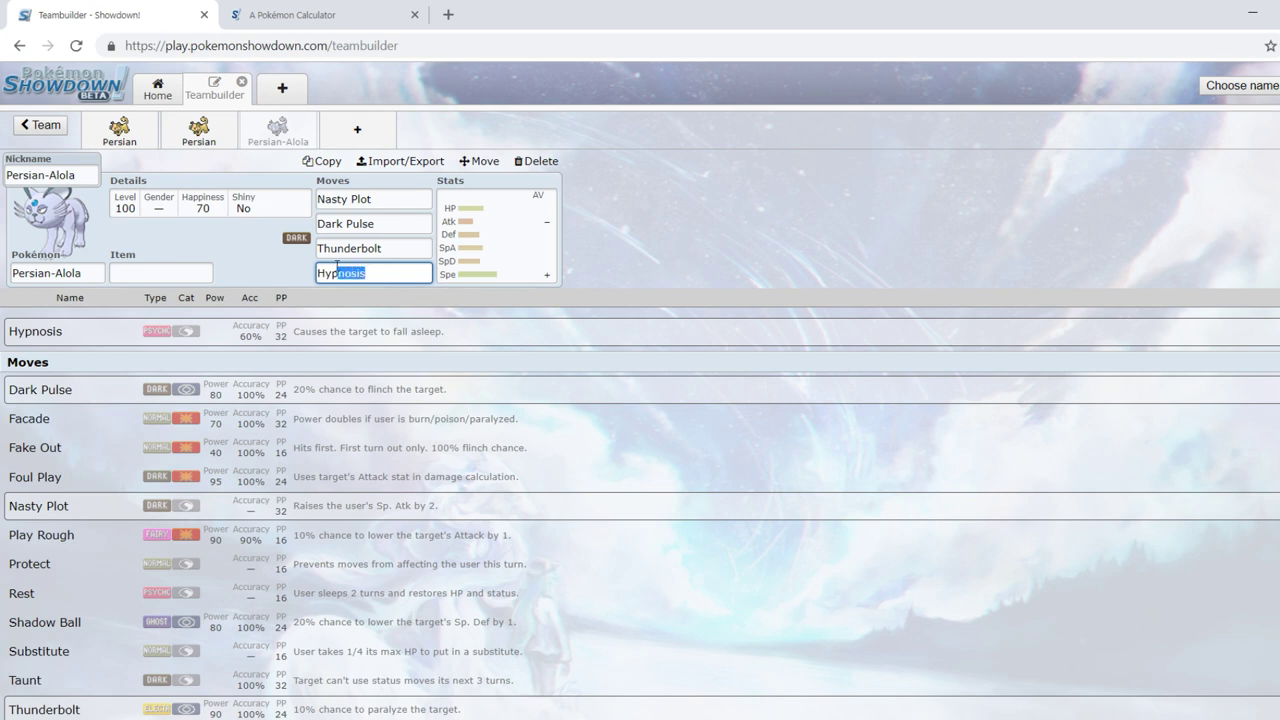
click(394, 201)
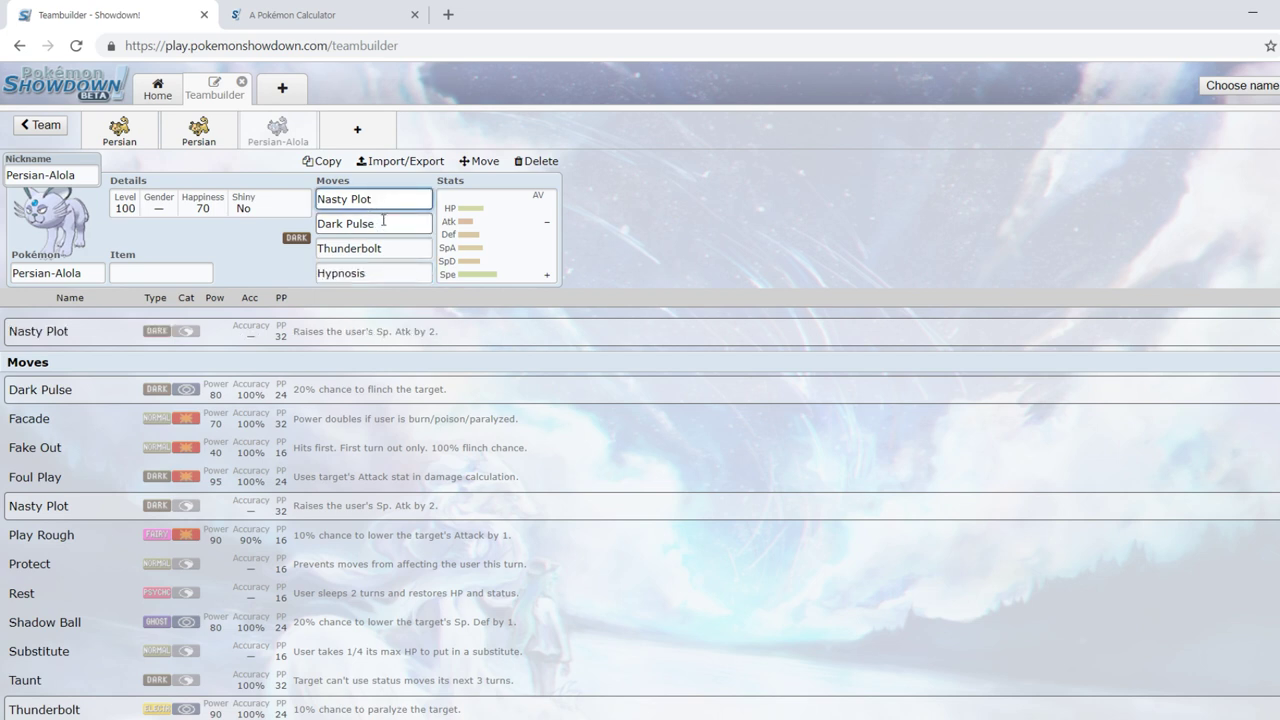
click(383, 220)
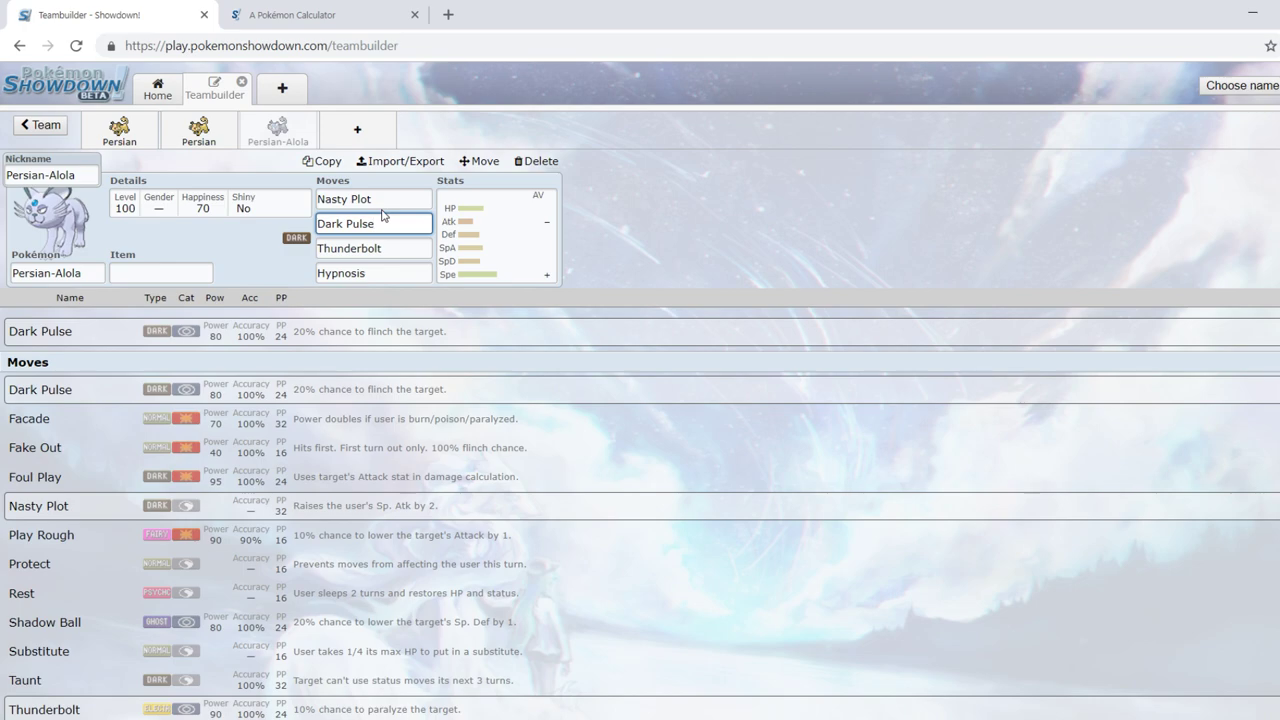
Step: In the damage calculator, set a blank Starmie as Pokémon 2
click(317, 12)
click(933, 333)
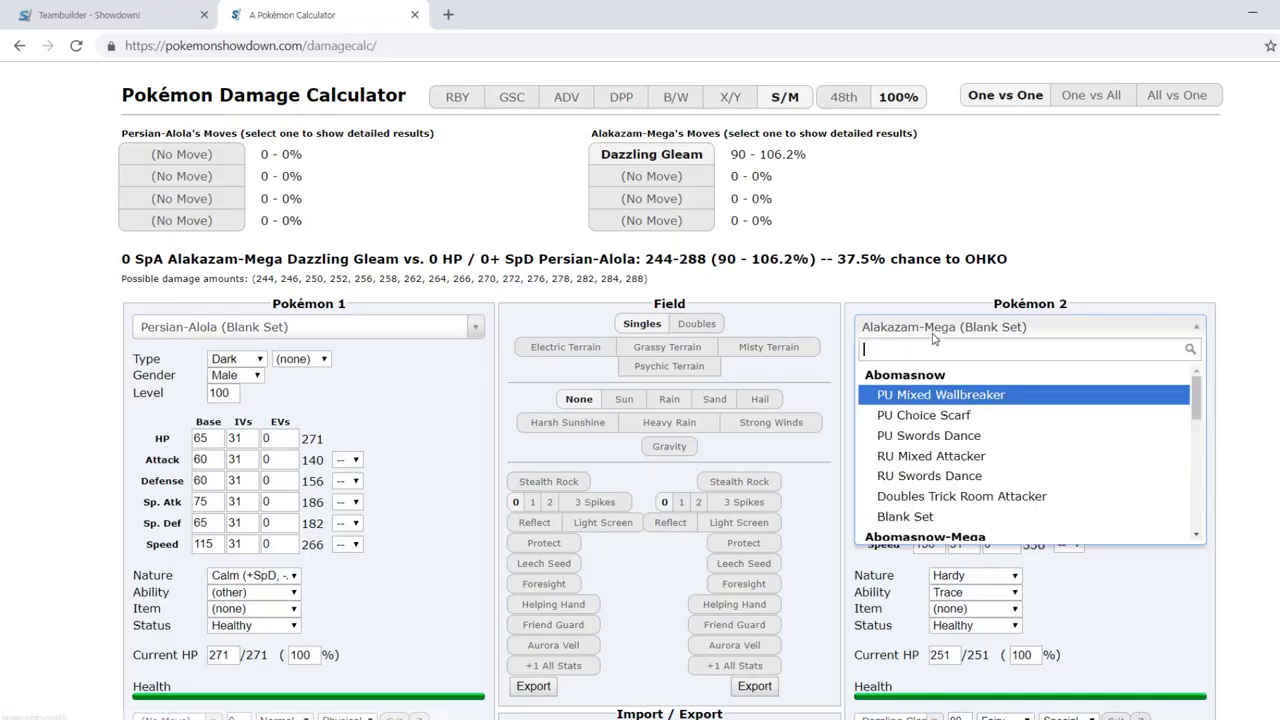
text(star)
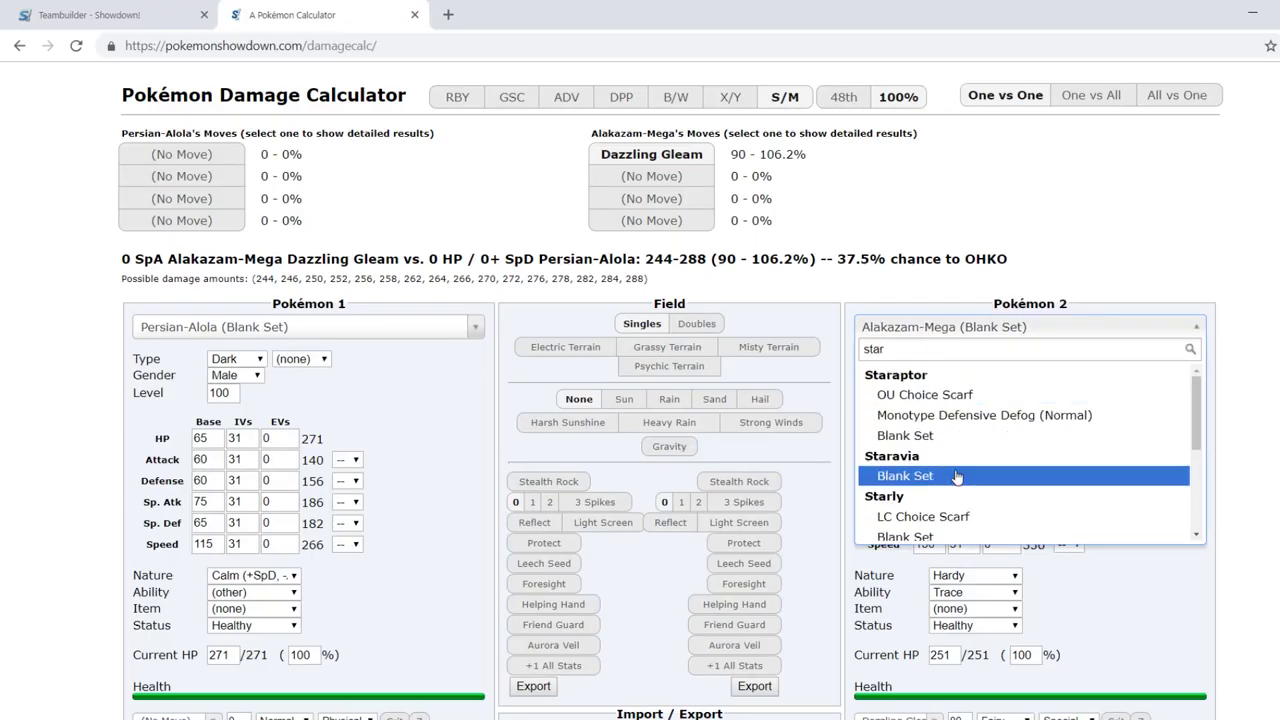
scroll(957, 478, down, 3)
scroll(957, 478, down, 2)
click(957, 478)
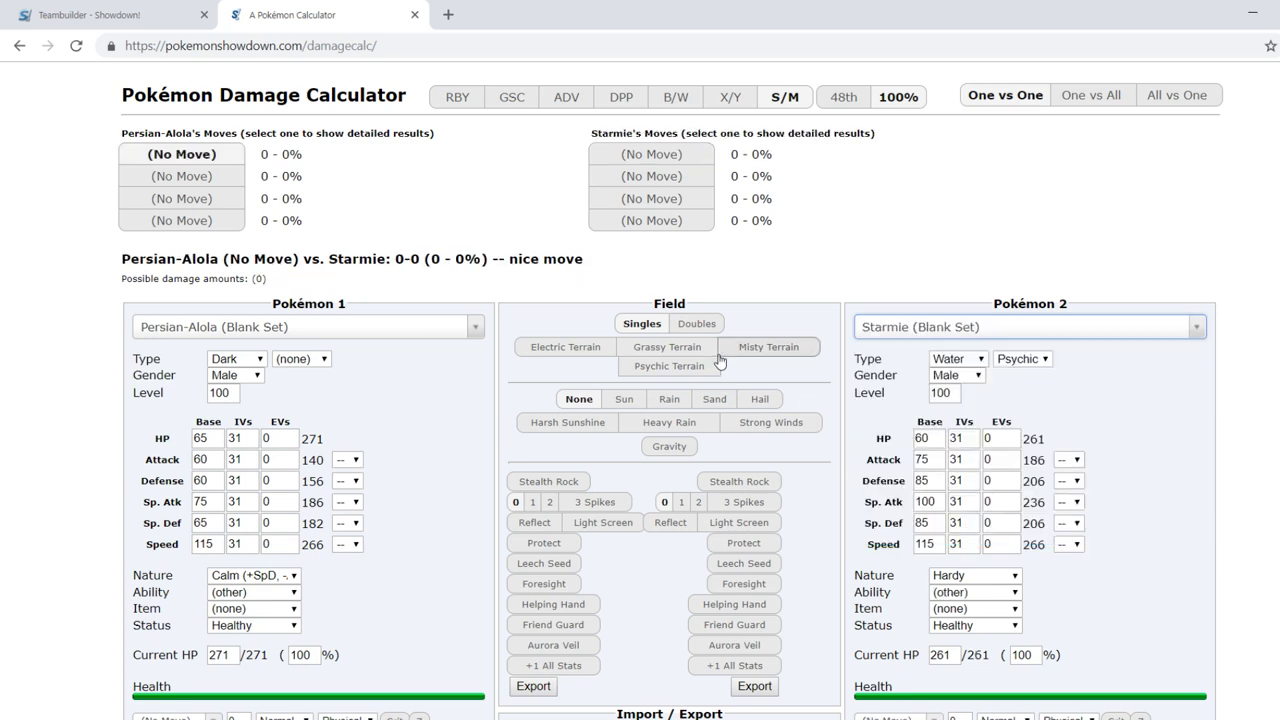
Step: Give Alolan Persian Dark Pulse as its first move and a +2 Sp. Atk boost
scroll(369, 442, down, 2)
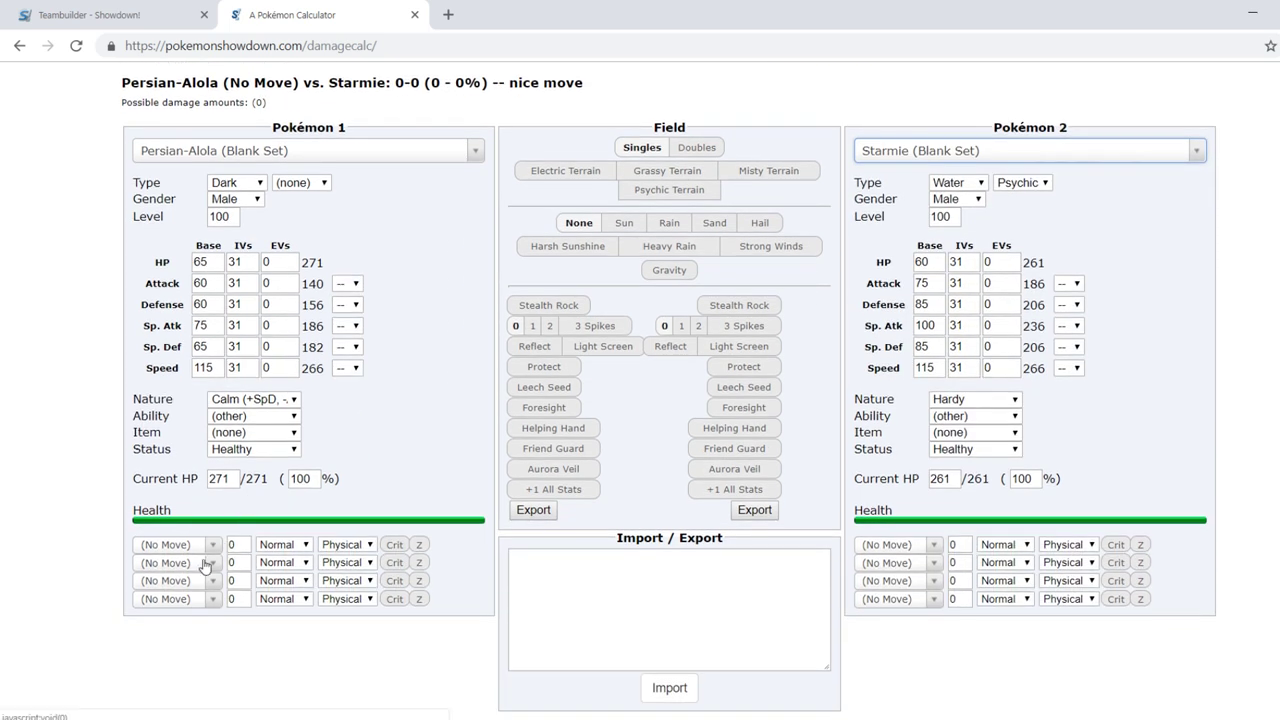
click(210, 545)
text(dark)
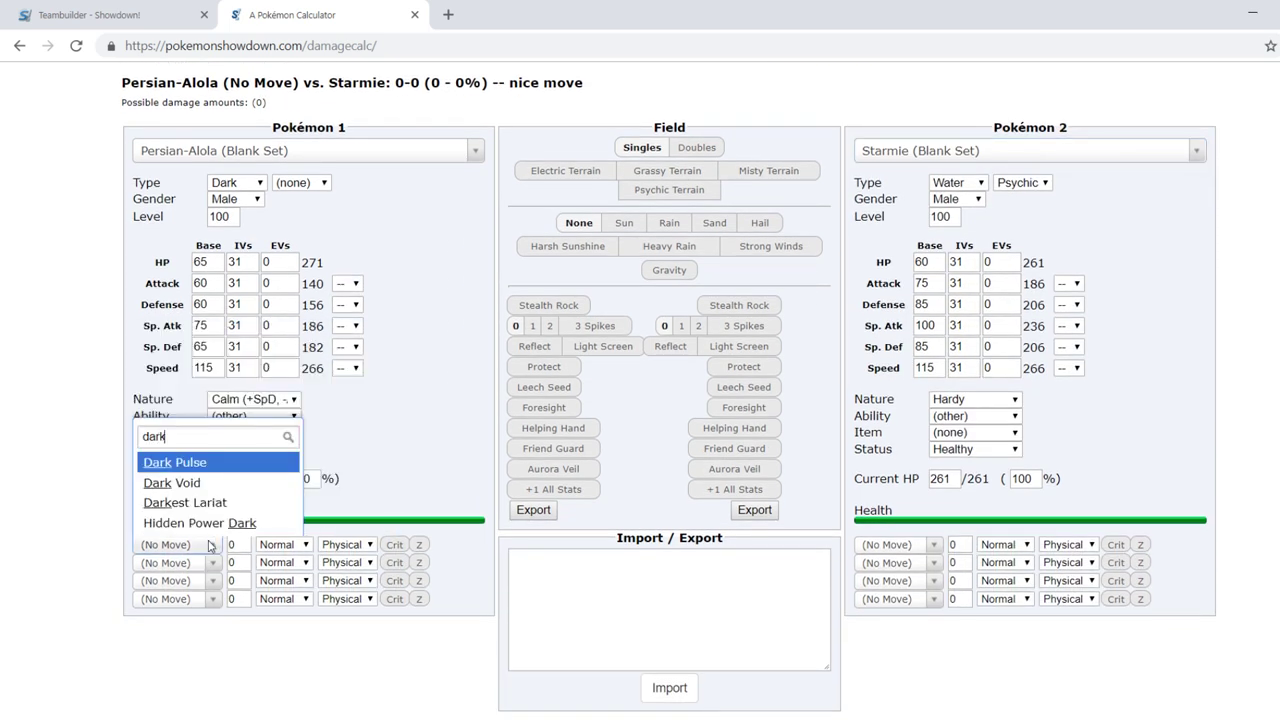
click(160, 462)
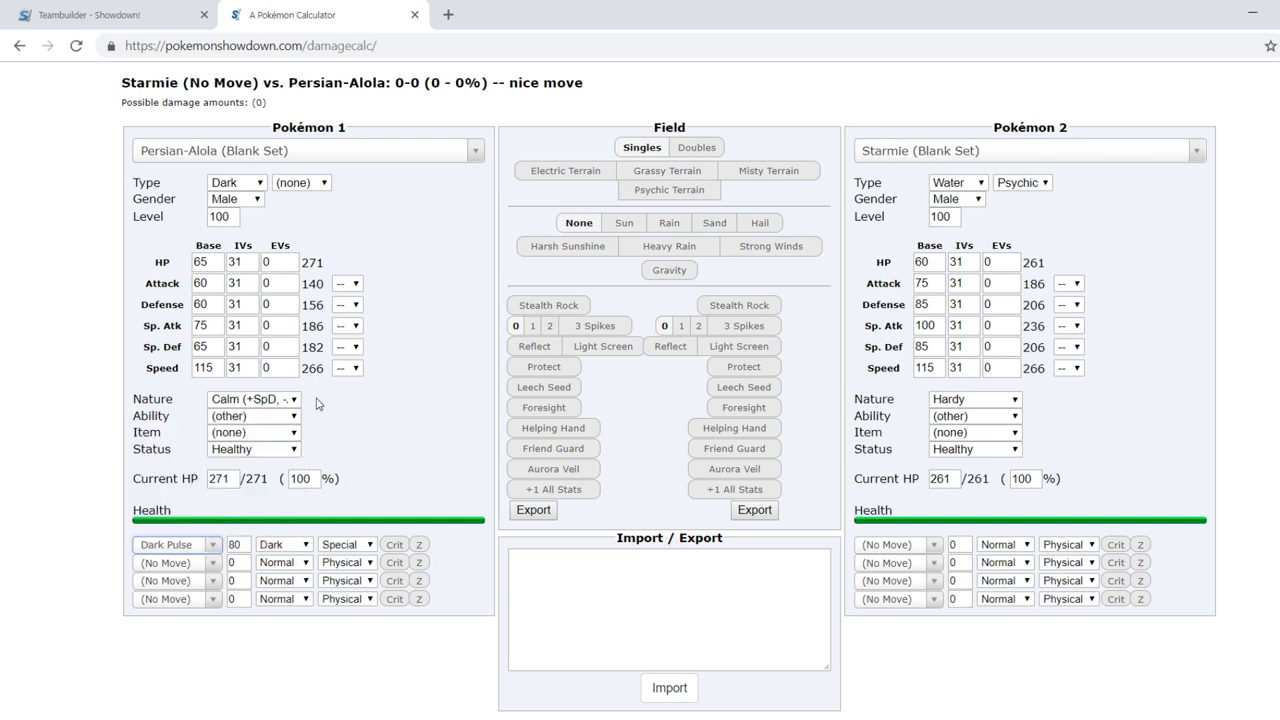
scroll(315, 404, up, 2)
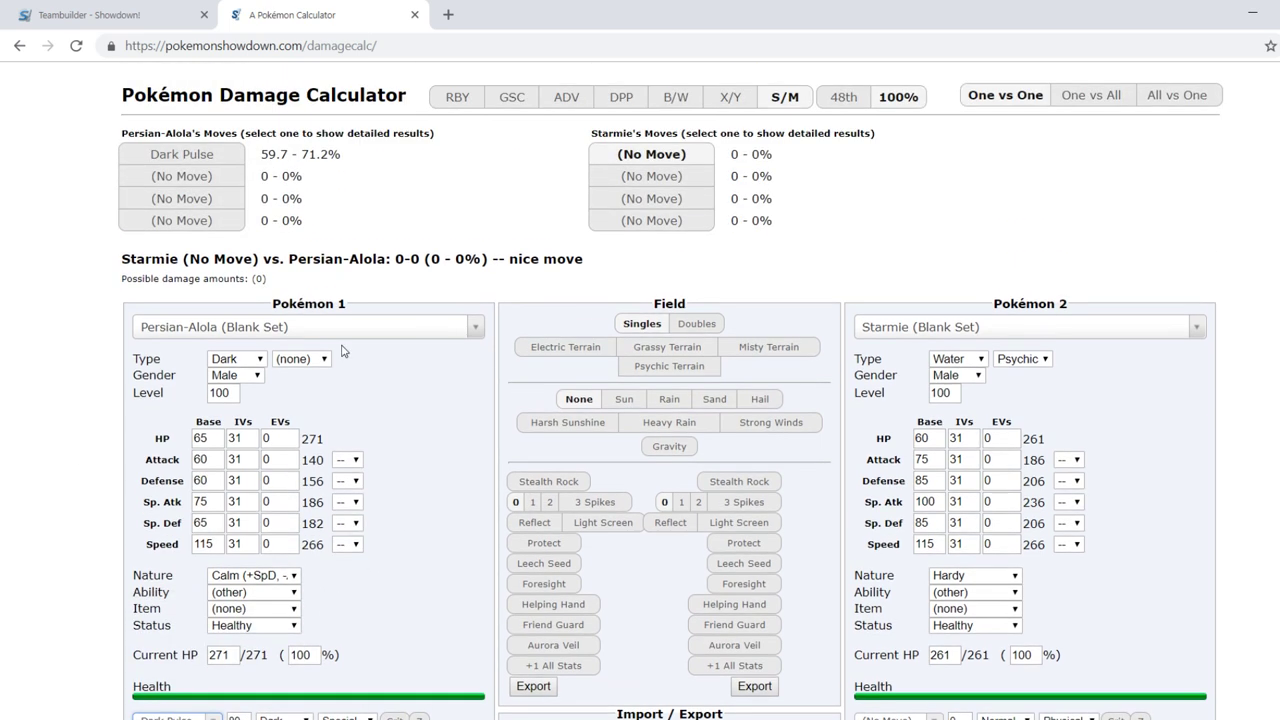
click(348, 502)
click(350, 574)
Step: Highlight Dark Pulse's guaranteed OHKO on Starmie, then return to the teambuilder
click(185, 160)
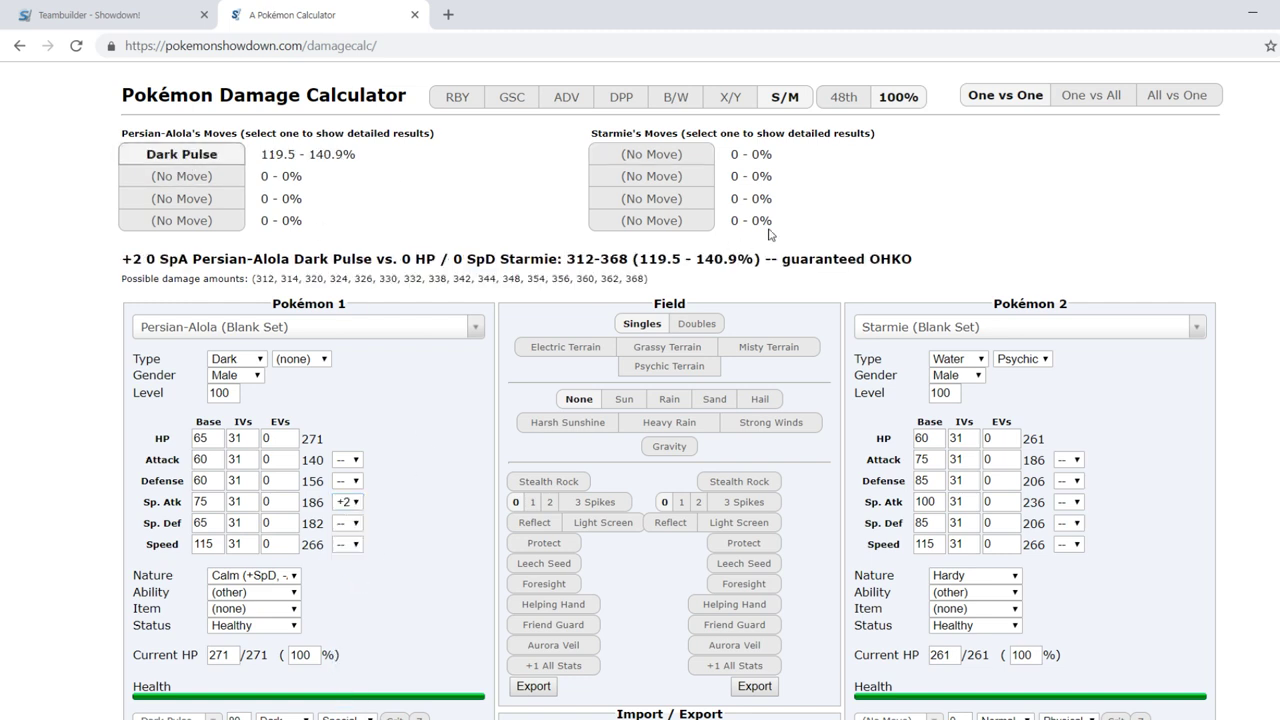
drag(790, 258, 941, 282)
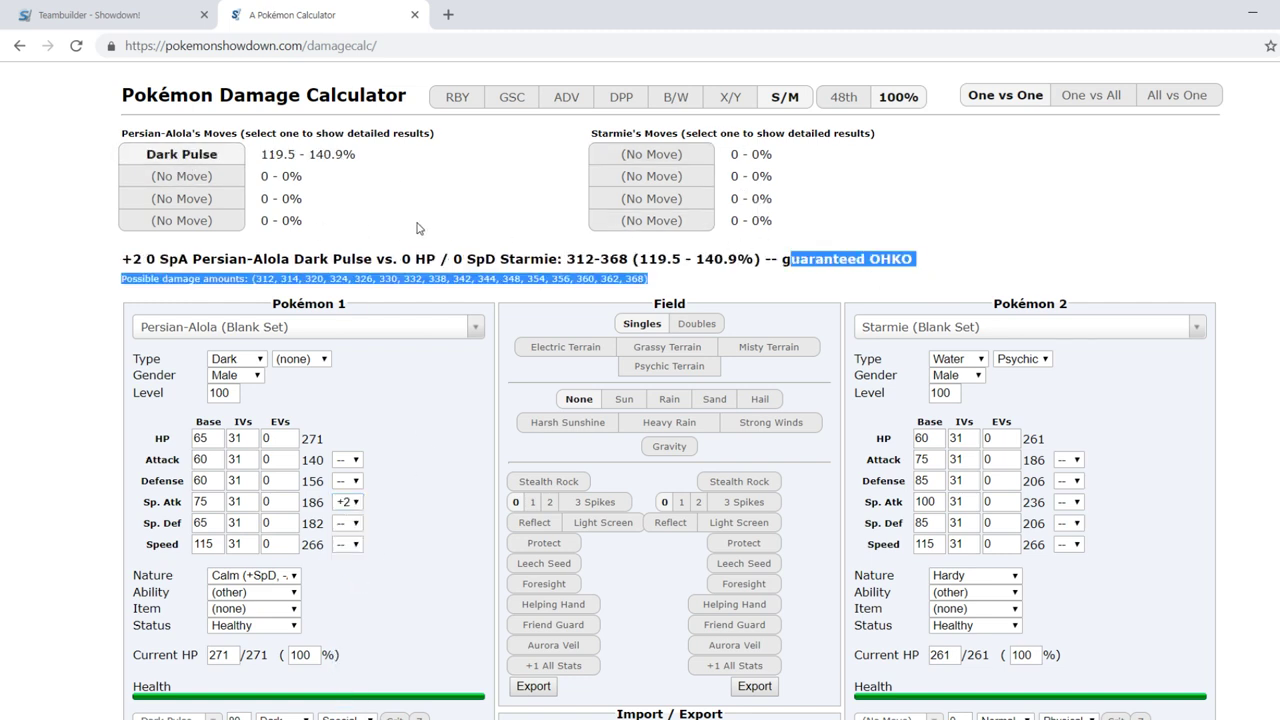
click(419, 228)
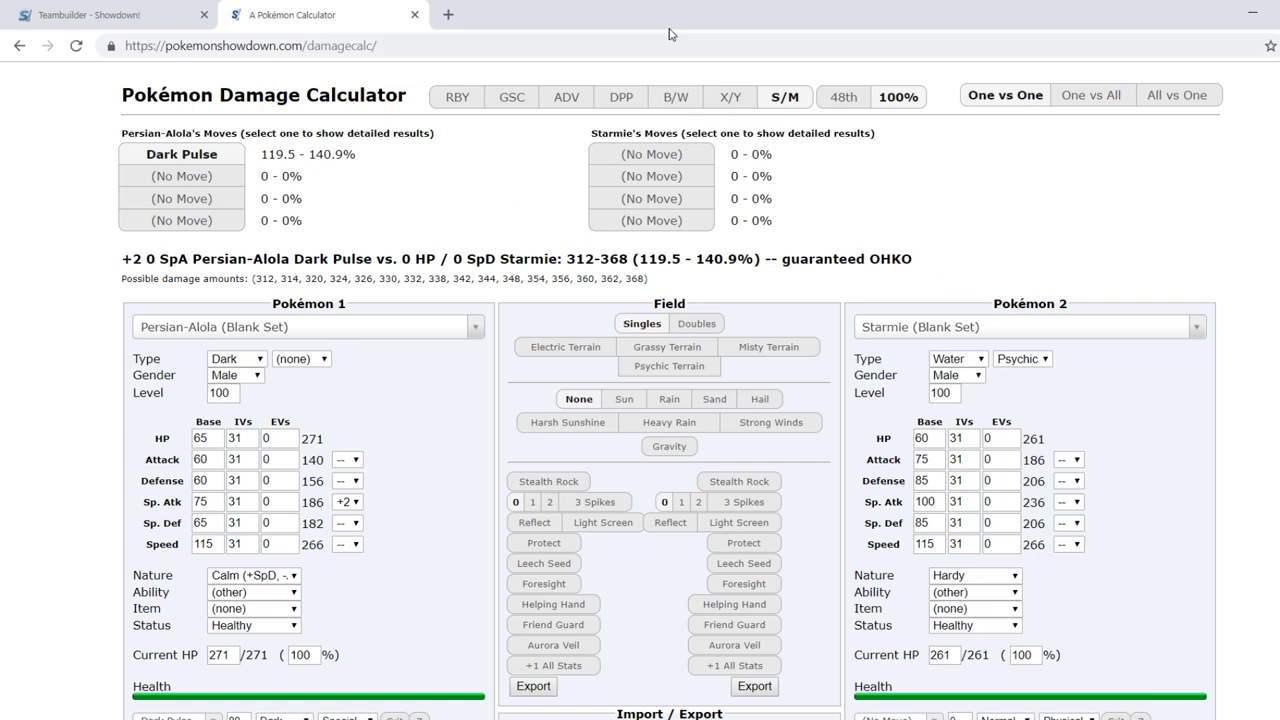
click(160, 10)
Step: Review Alolan Persian's Hypnosis, Nasty Plot and Dark Pulse move details
click(381, 273)
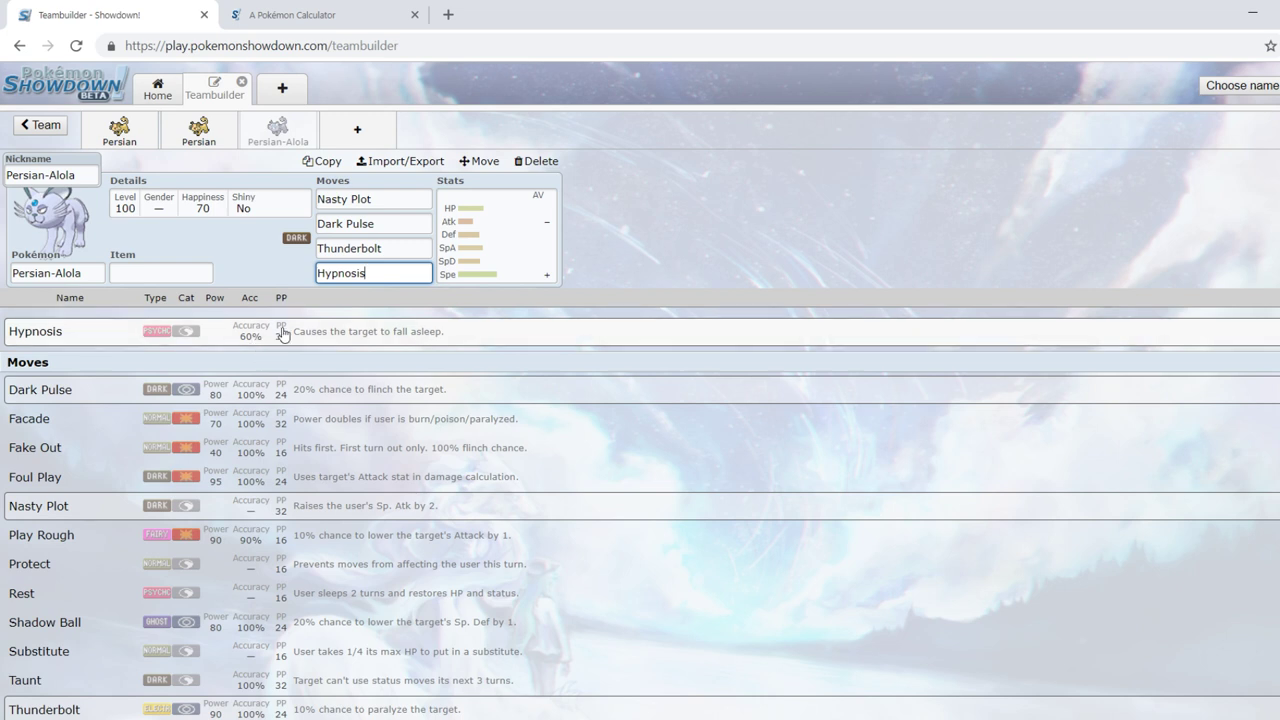
click(390, 198)
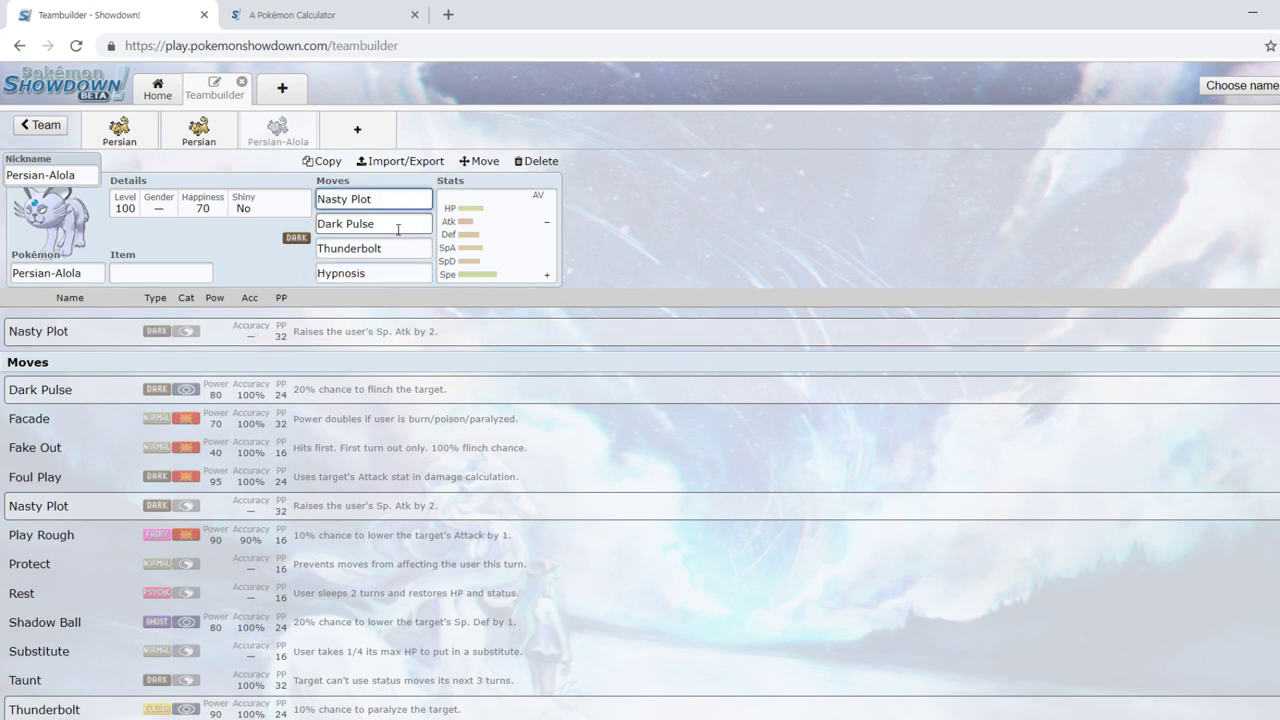
click(395, 226)
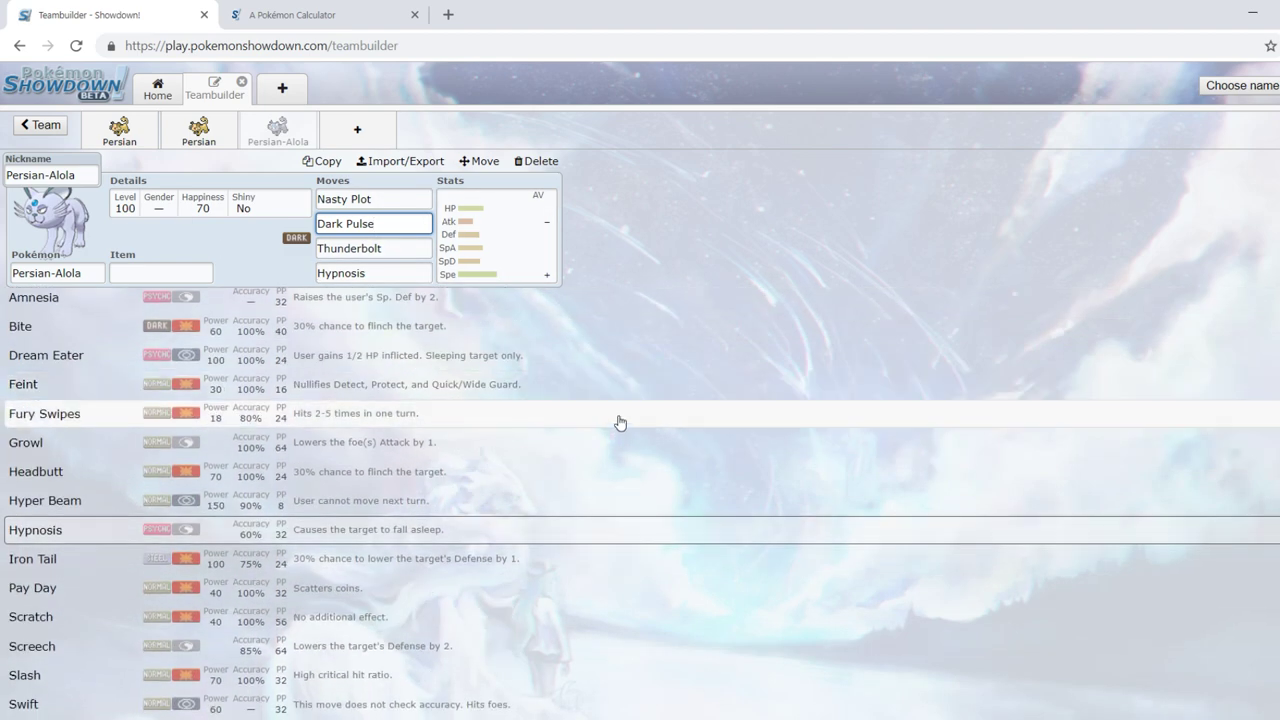
Step: Select the third move, Thunderbolt, and scroll its list toward the usually useless moves
scroll(620, 425, up, 6)
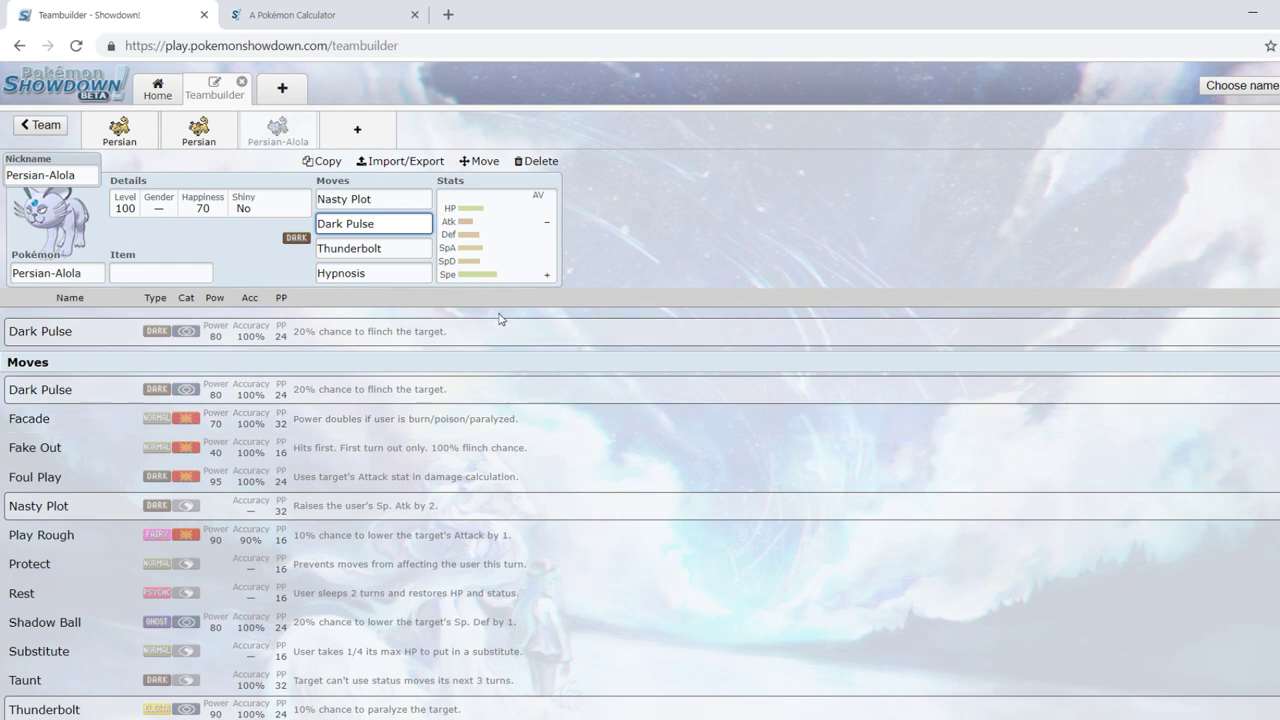
click(415, 249)
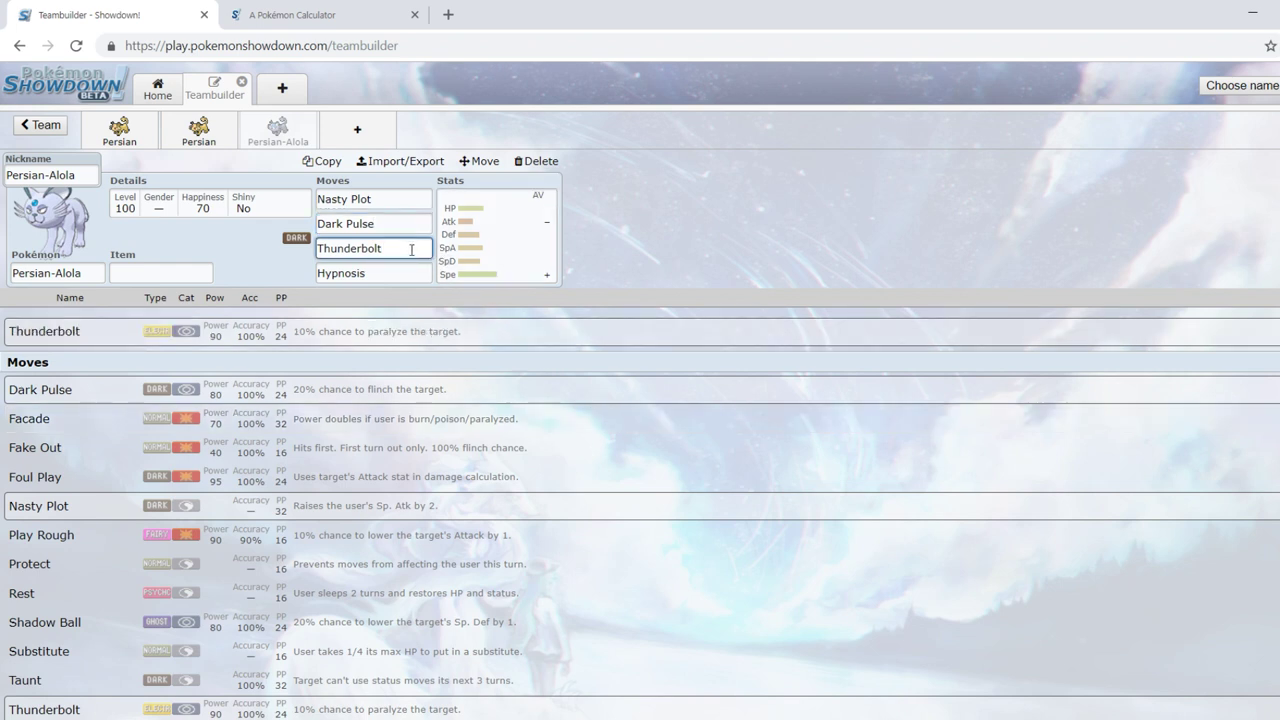
scroll(429, 437, down, 2)
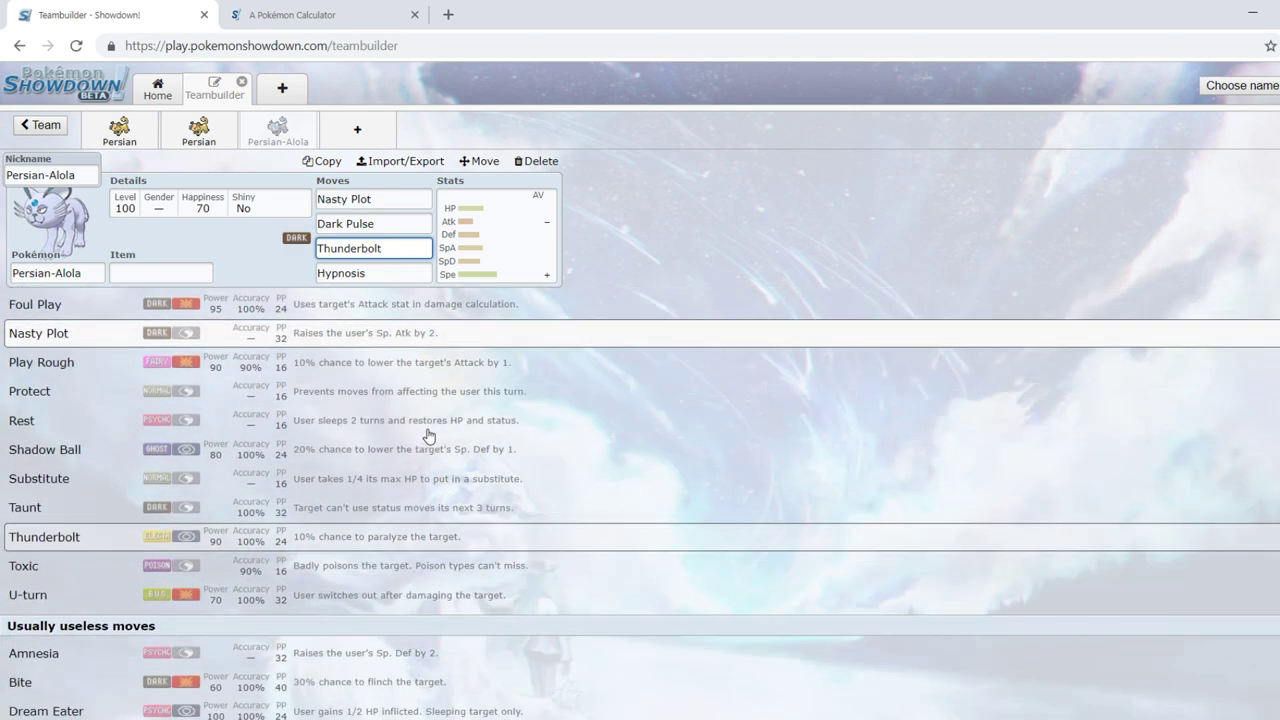
scroll(429, 437, down, 2)
Step: Choose Dream Eater as Alolan Persian's third move and check its details
click(249, 531)
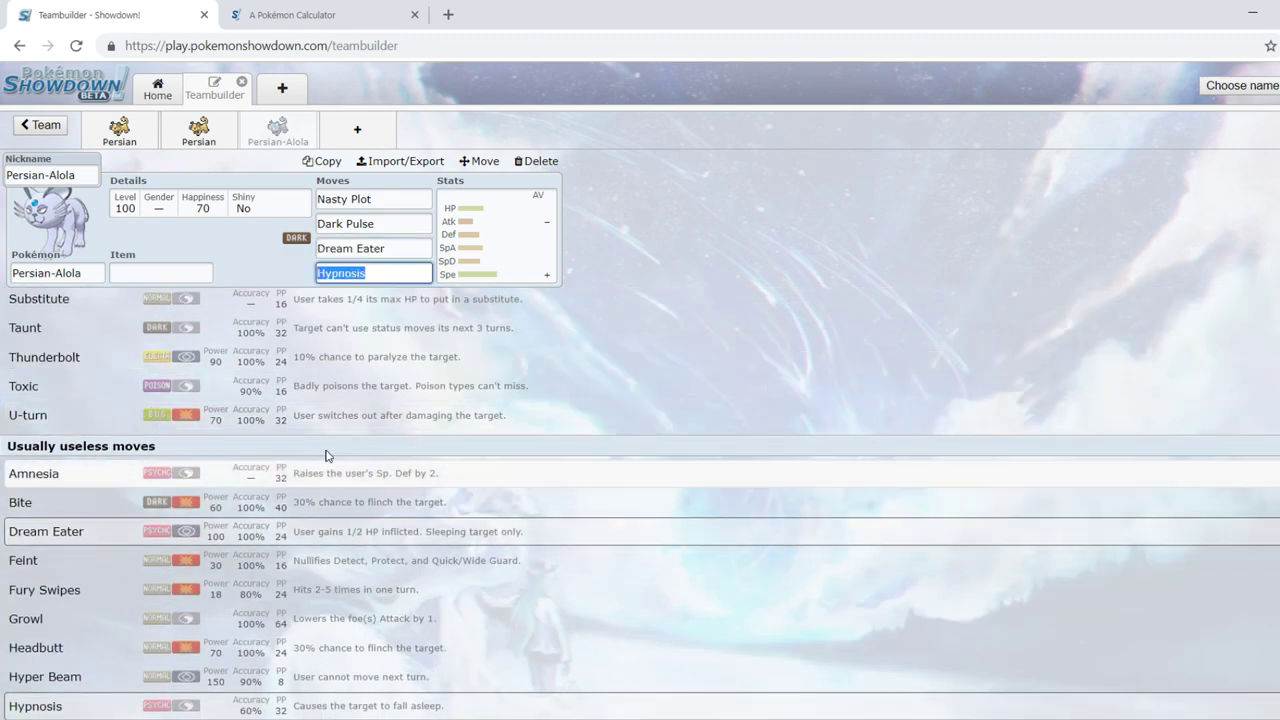
click(392, 277)
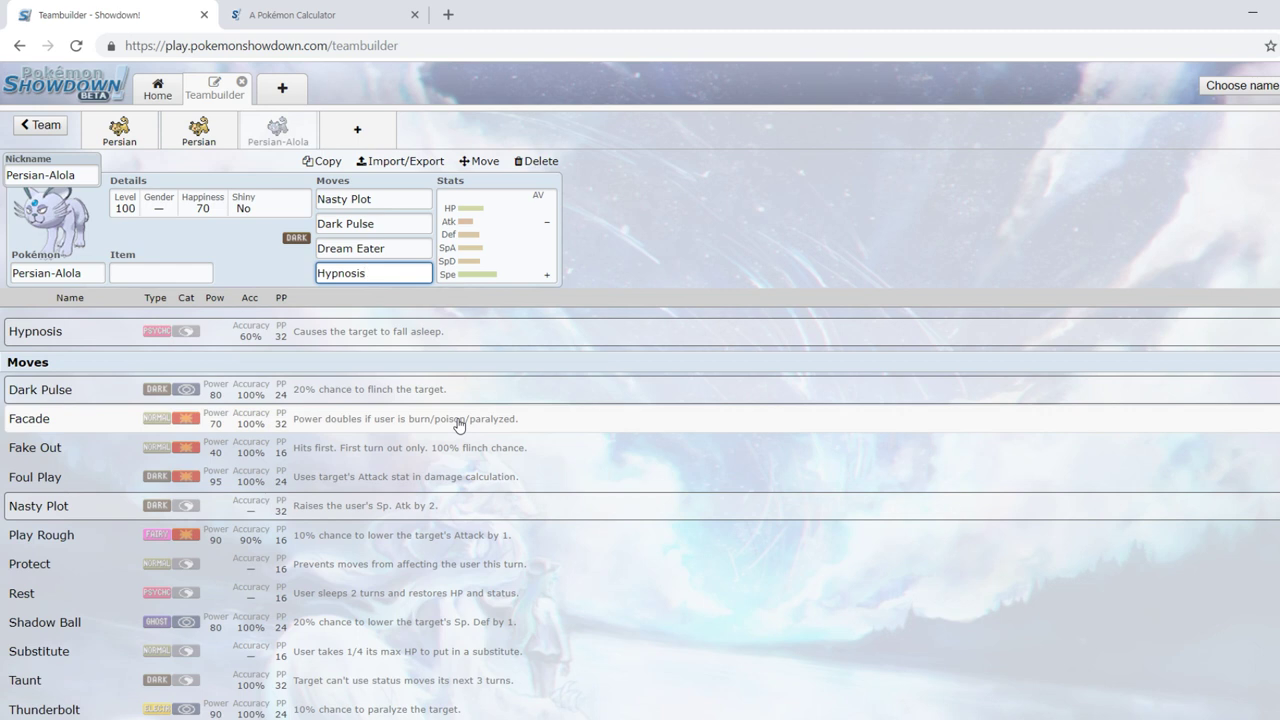
click(393, 251)
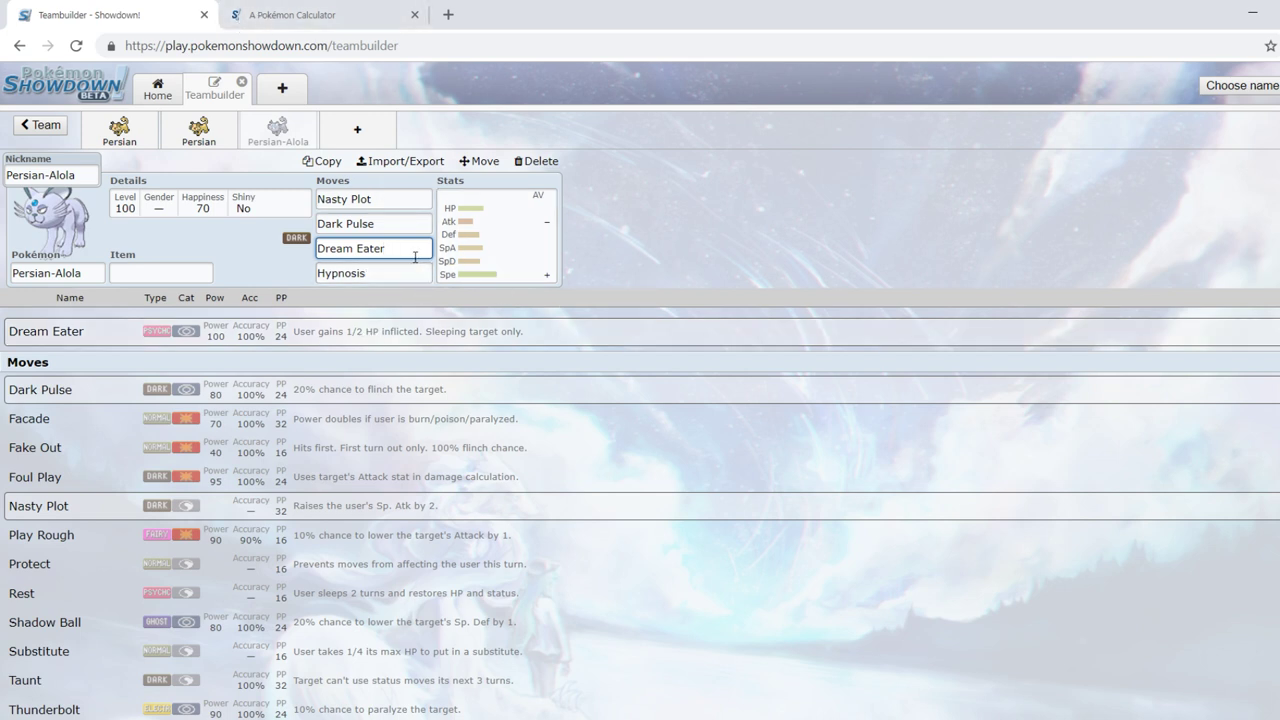
Step: Compare the Hypnosis, Dream Eater and Nasty Plot move descriptions
click(390, 198)
click(407, 277)
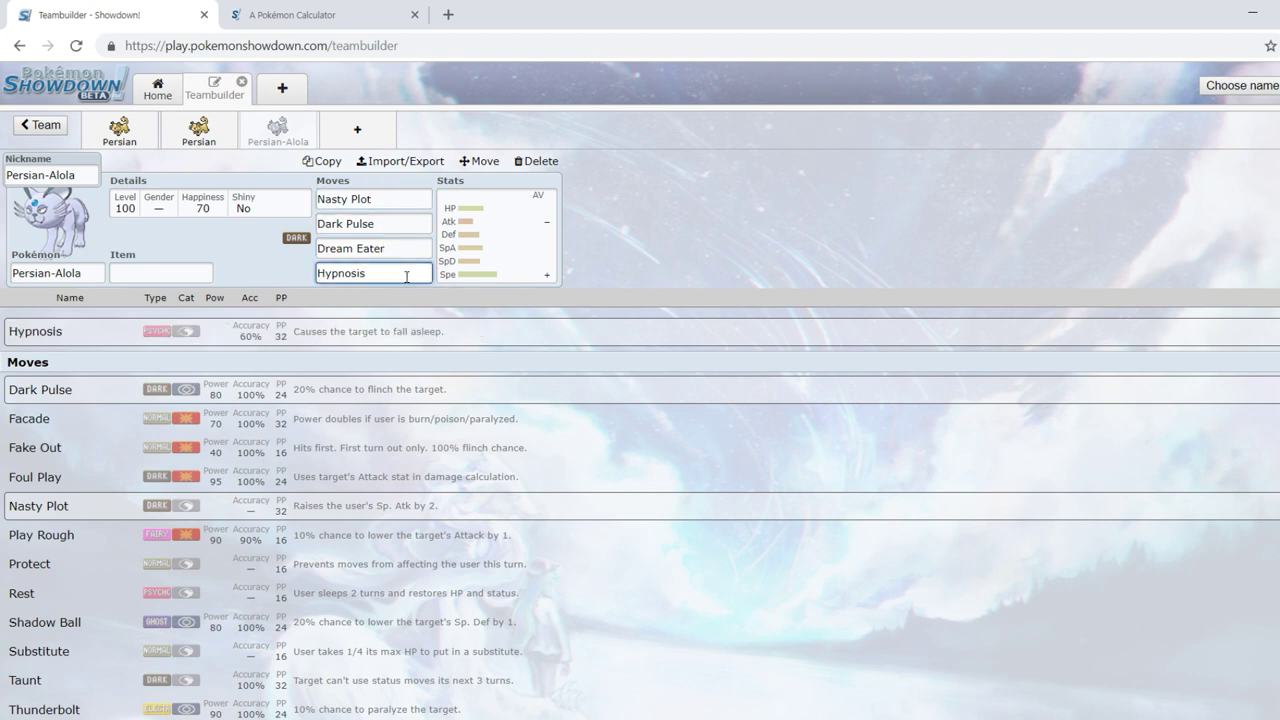
click(384, 195)
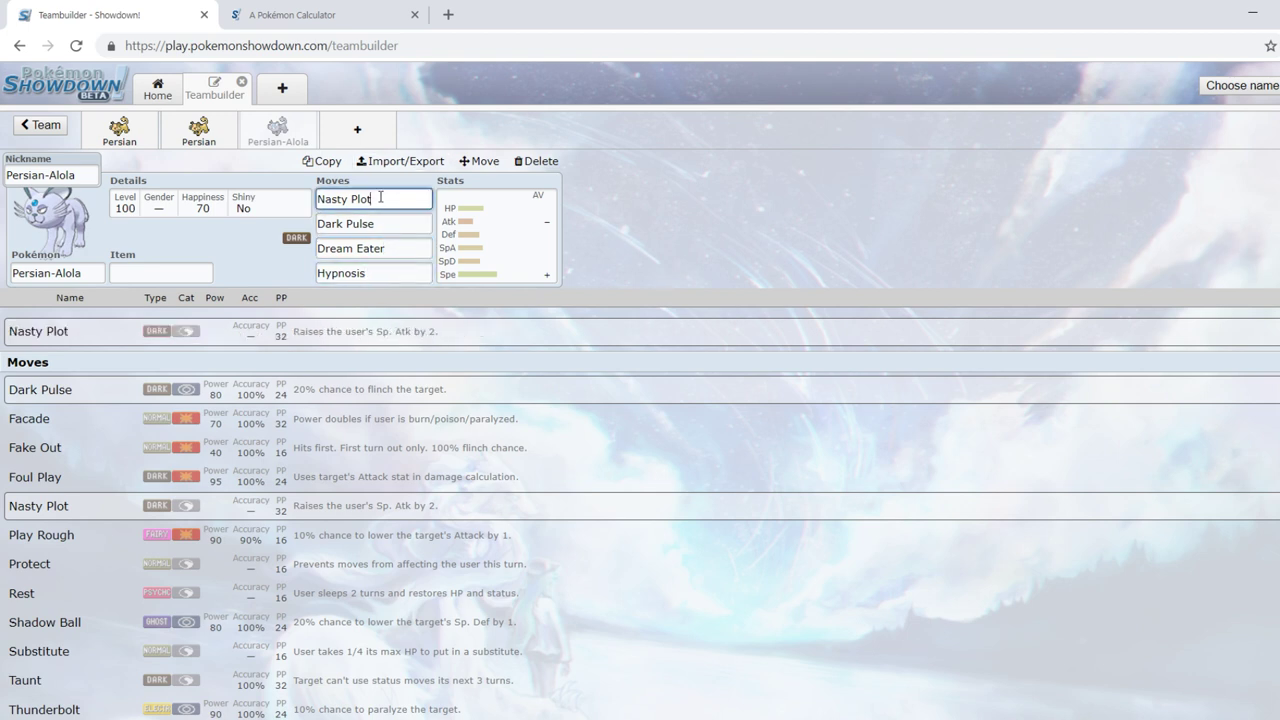
click(416, 251)
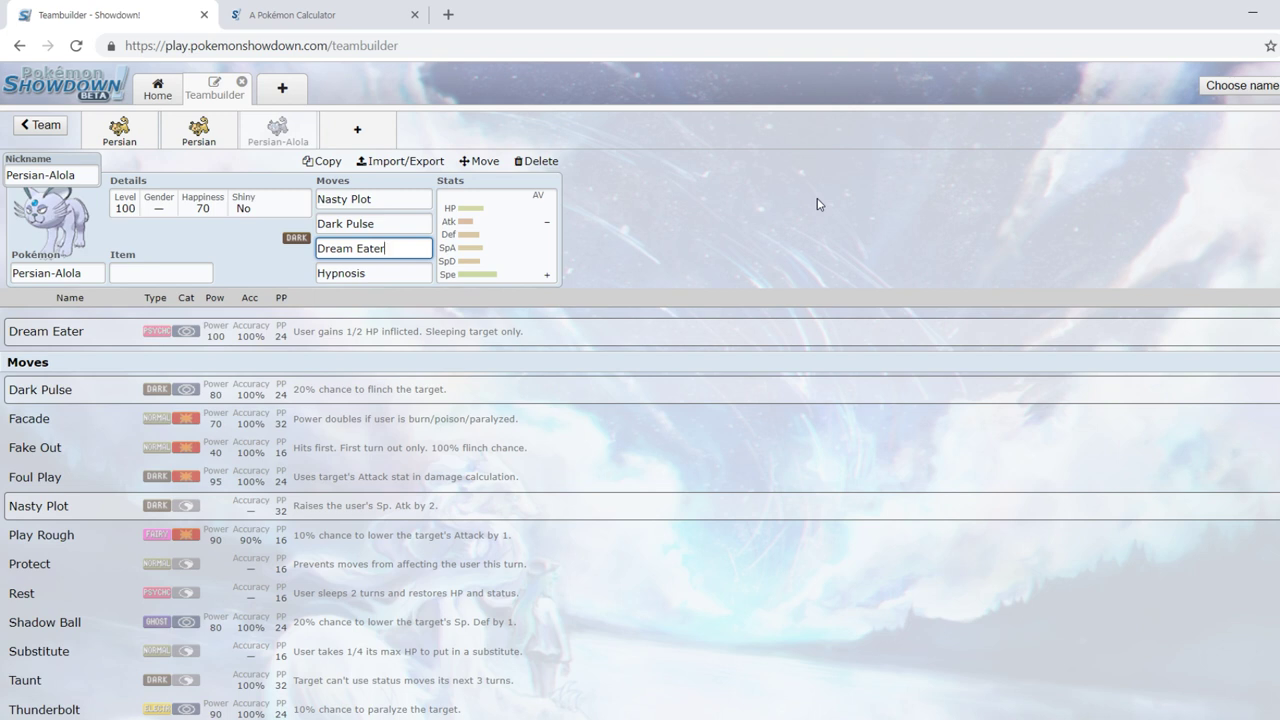
click(375, 199)
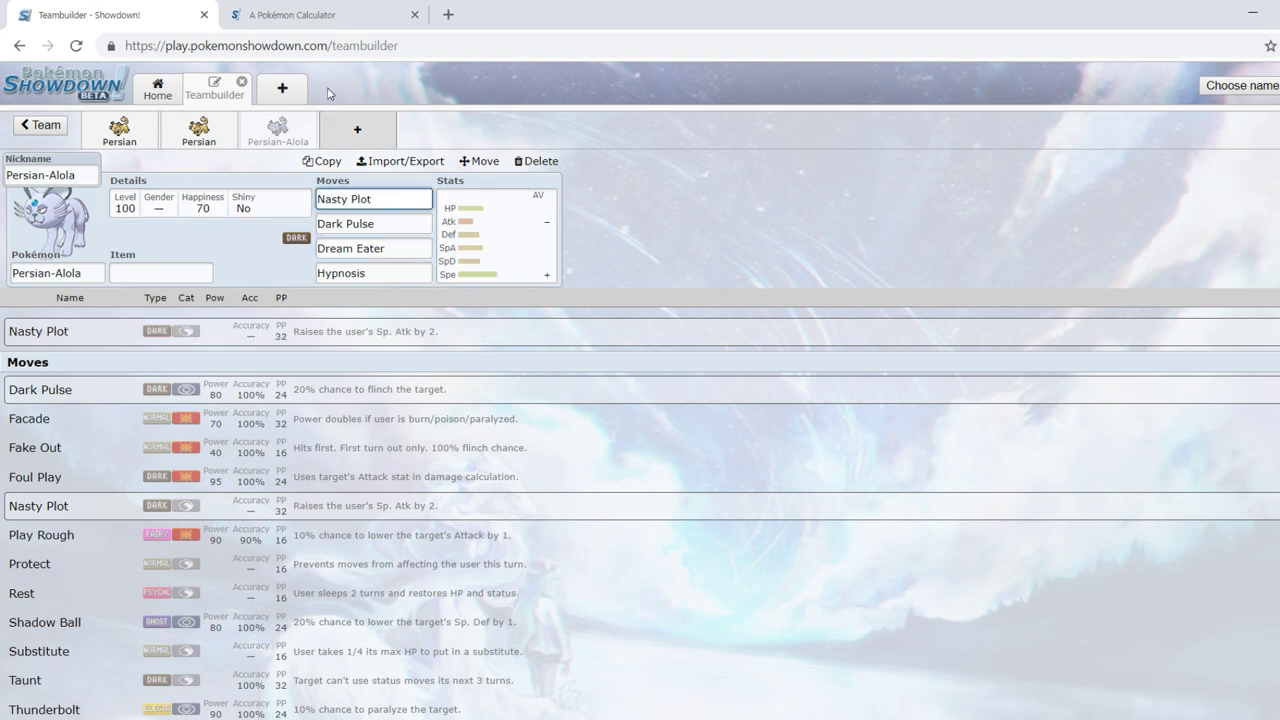
click(408, 246)
click(387, 199)
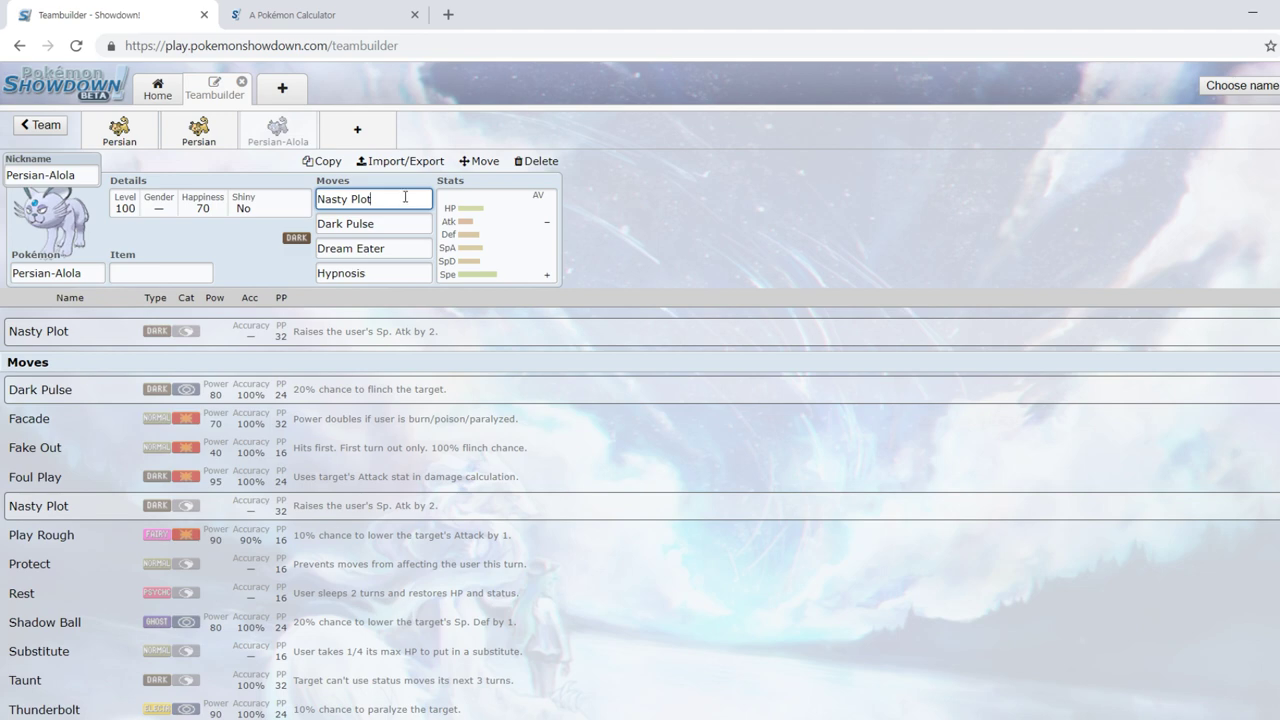
Step: In the damage calculator, make Poliwrath (Blank Set) the opposing Pokémon
click(322, 27)
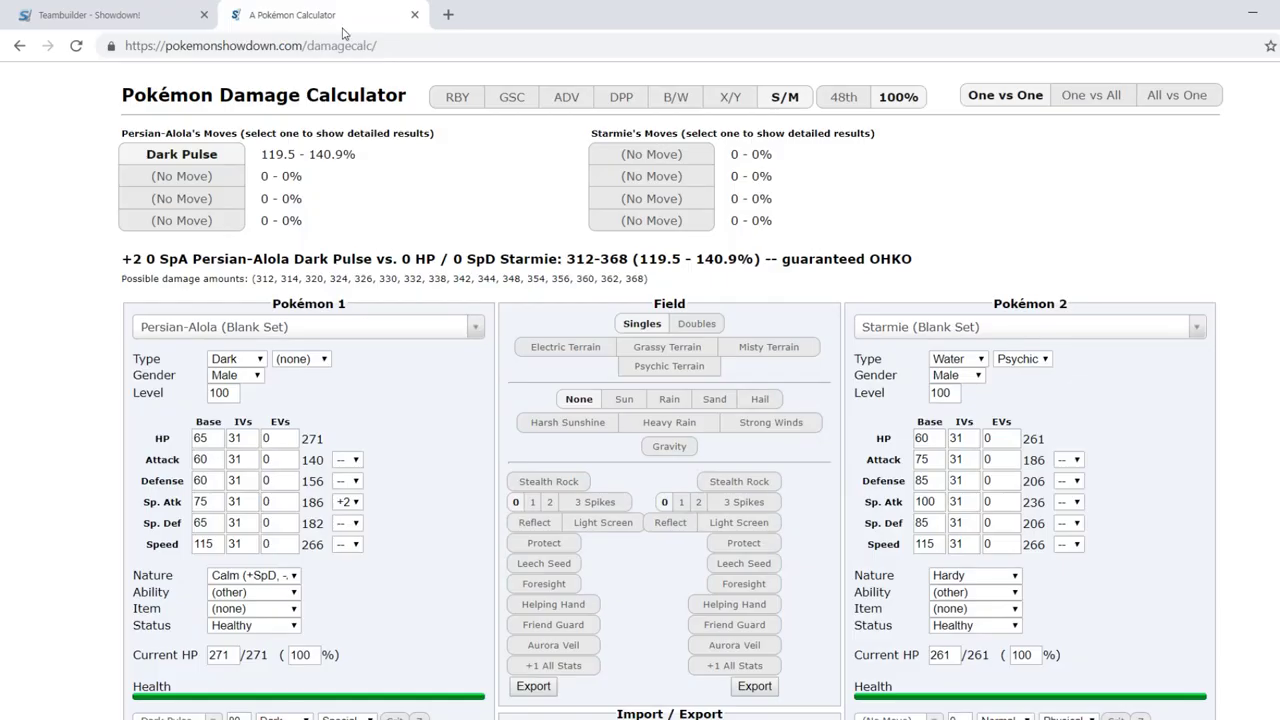
click(1015, 331)
text(p)
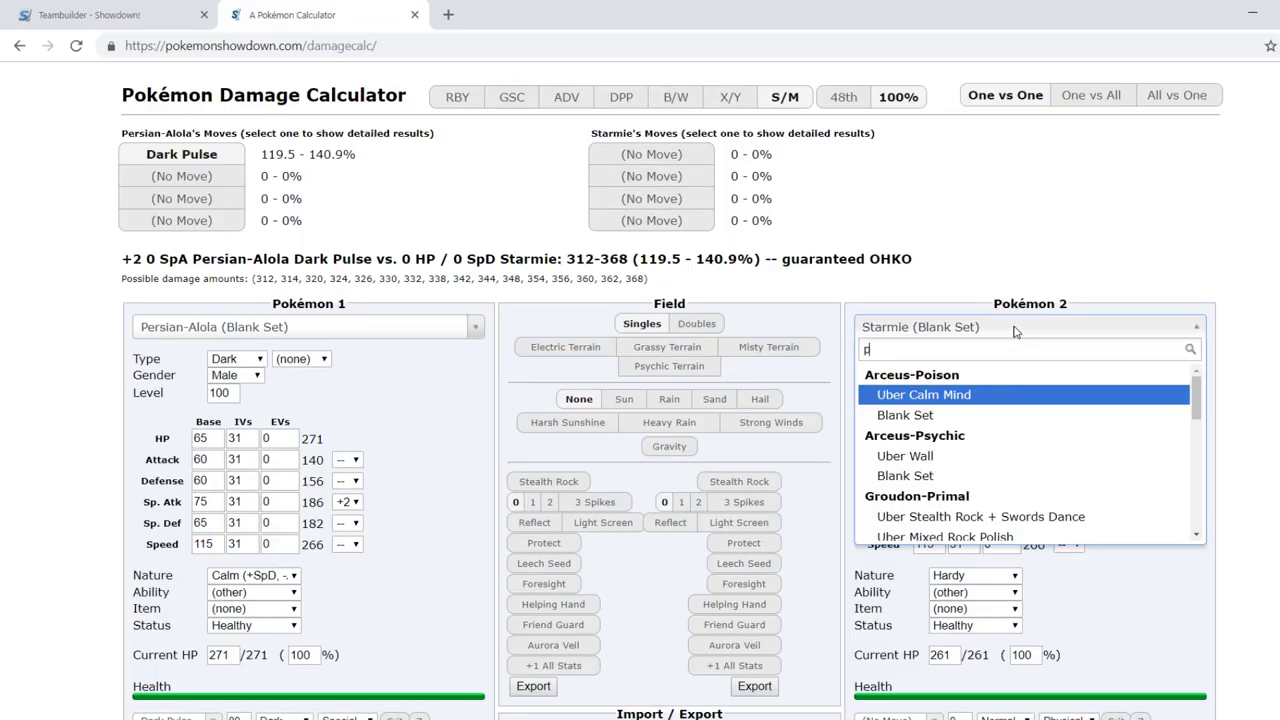
text(oliwr)
click(905, 455)
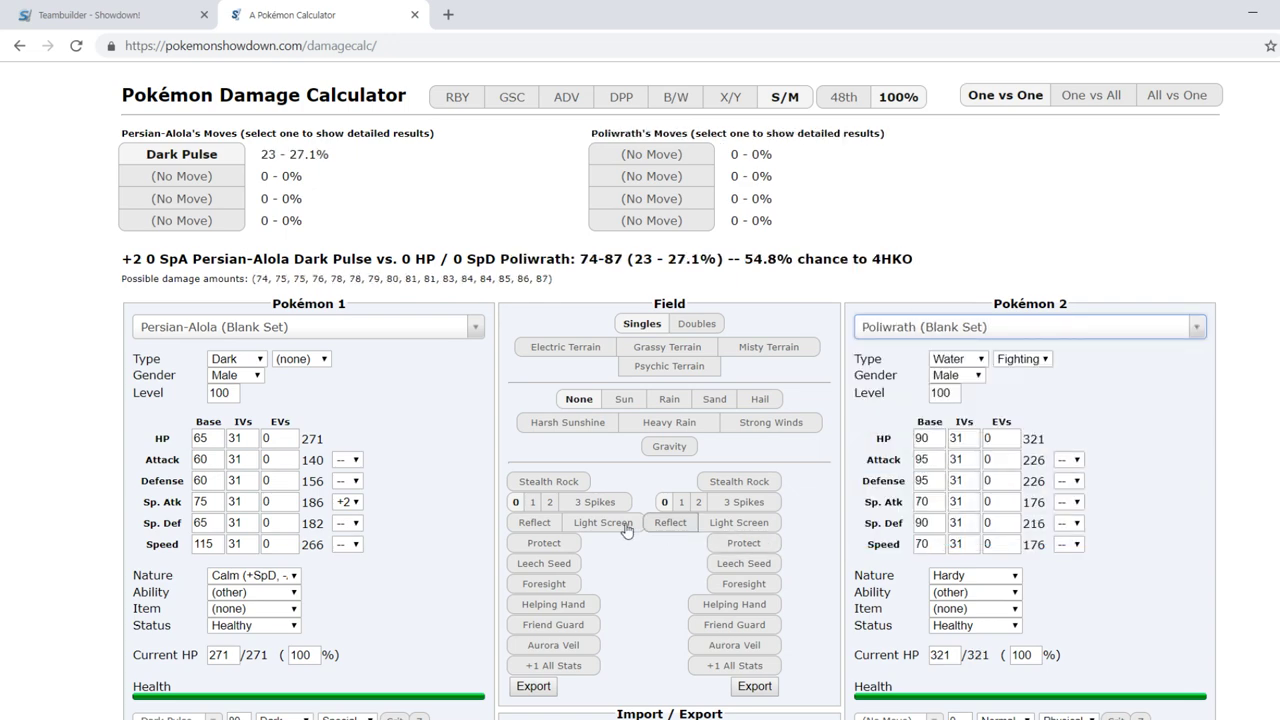
Step: Set Alolan Persian's second calculator move to Dream Eater
scroll(700, 470, down, 3)
click(210, 566)
text(dr)
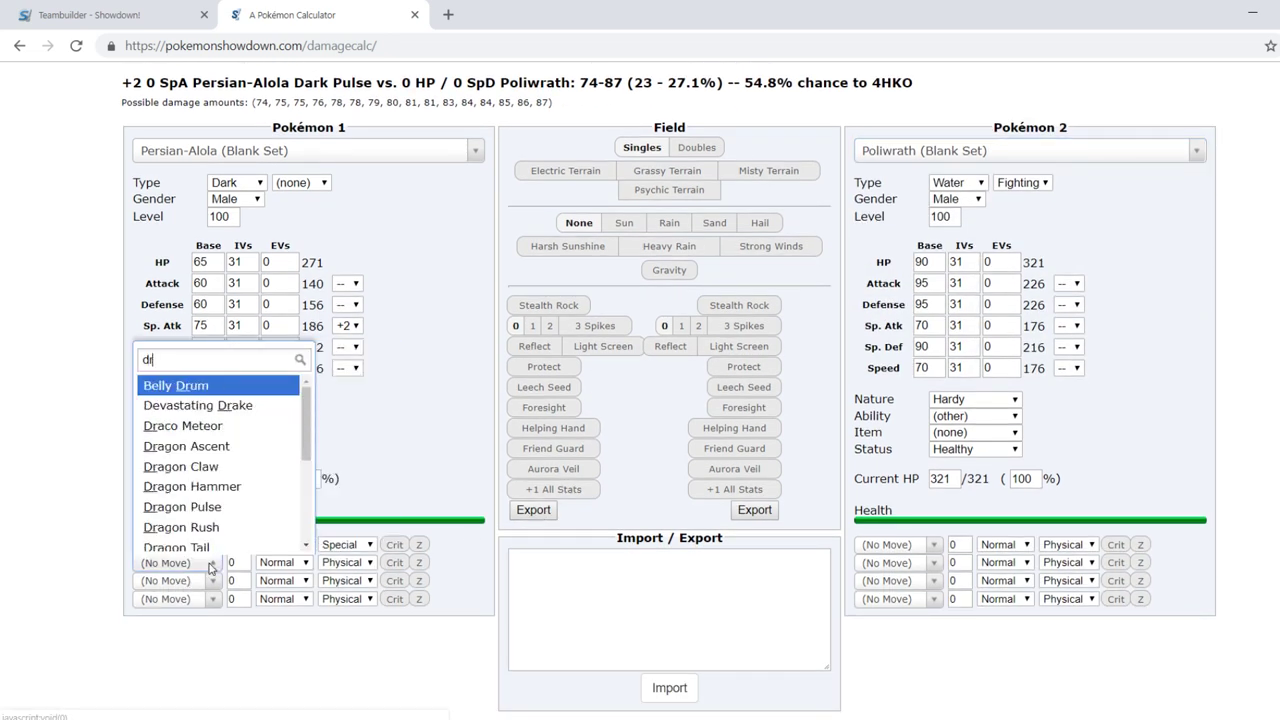
text(eam)
click(214, 540)
scroll(421, 464, up, 1)
scroll(421, 464, up, 3)
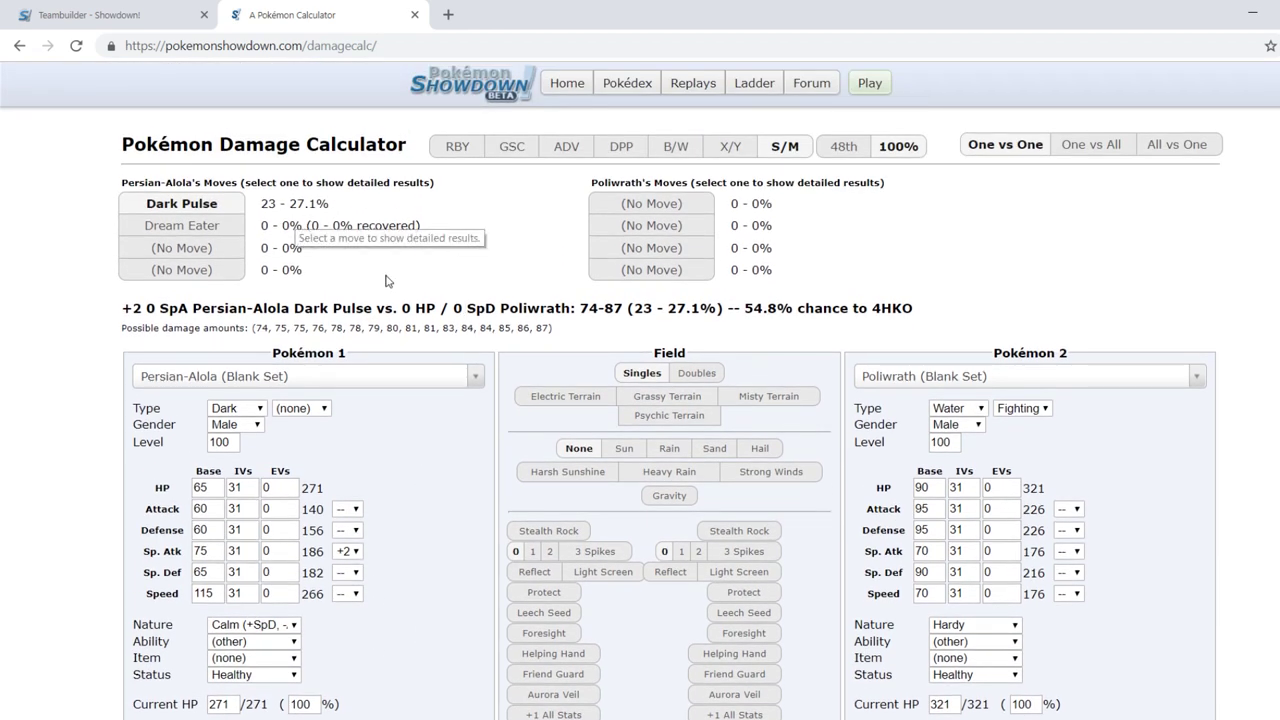
scroll(1040, 620, down, 3)
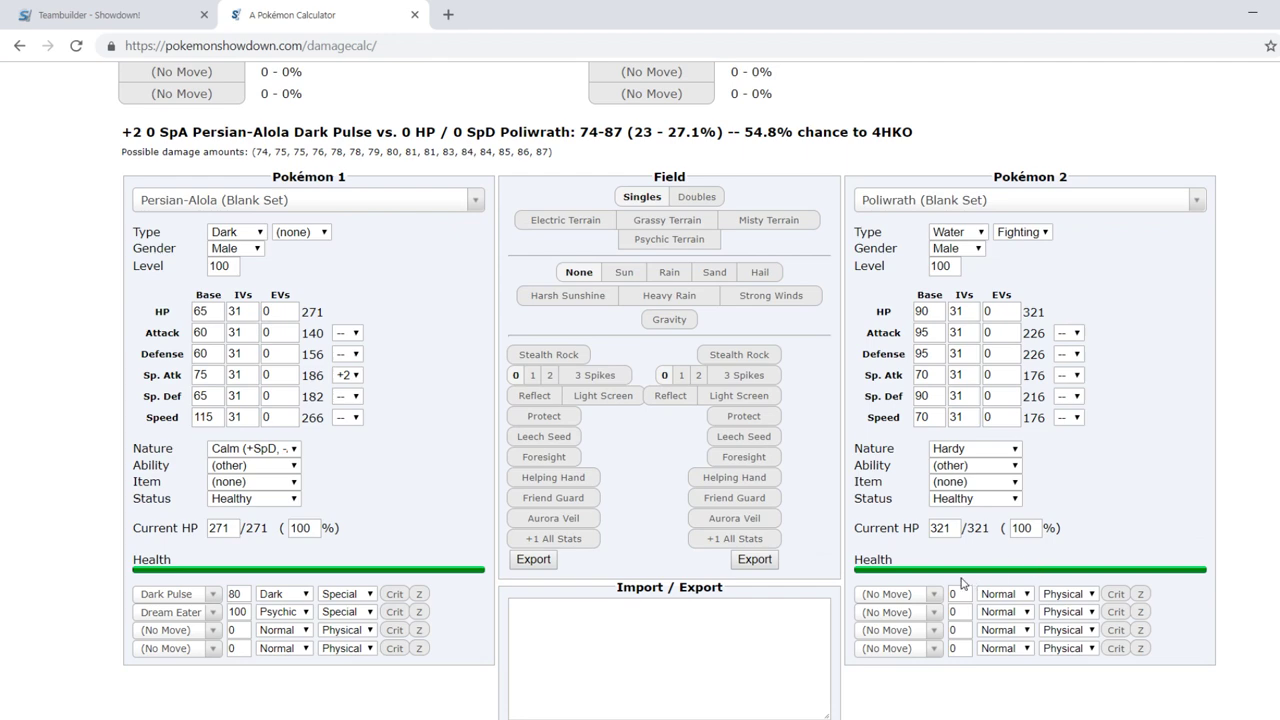
Step: Set Poliwrath's status to Asleep, showing Dream Eater as a guaranteed 2HKO
click(1016, 500)
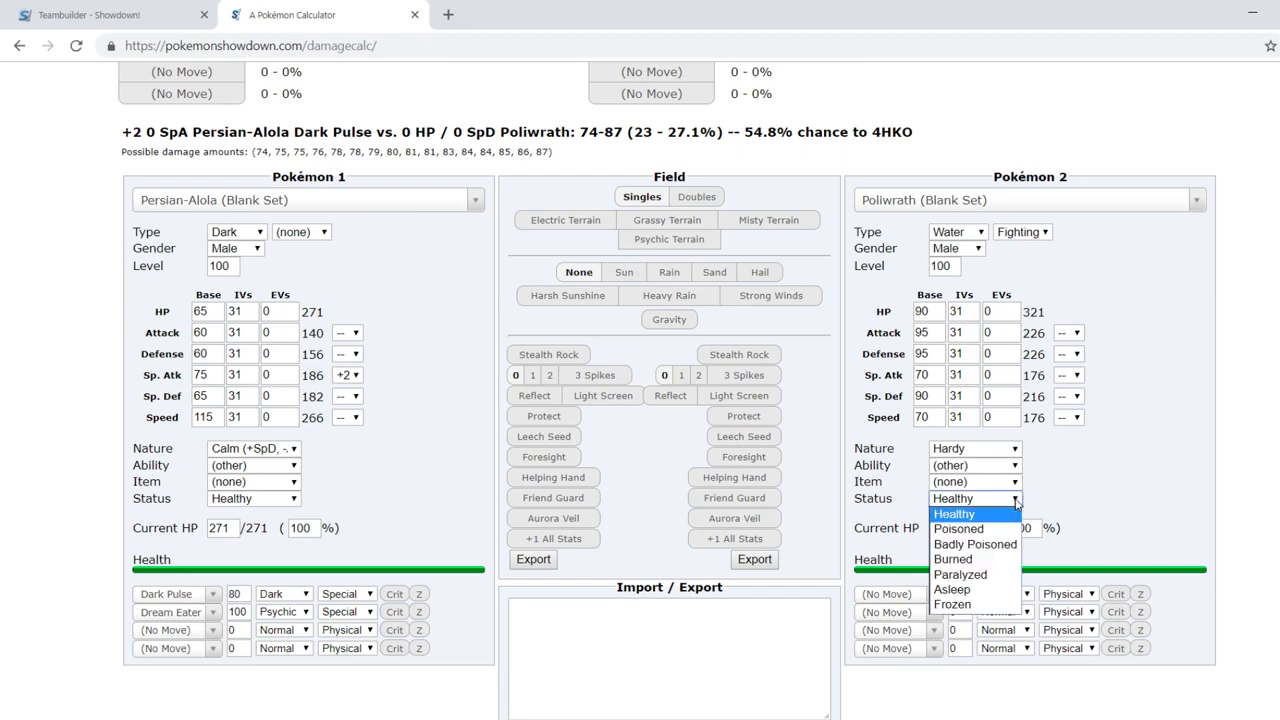
click(960, 589)
scroll(1088, 558, up, 3)
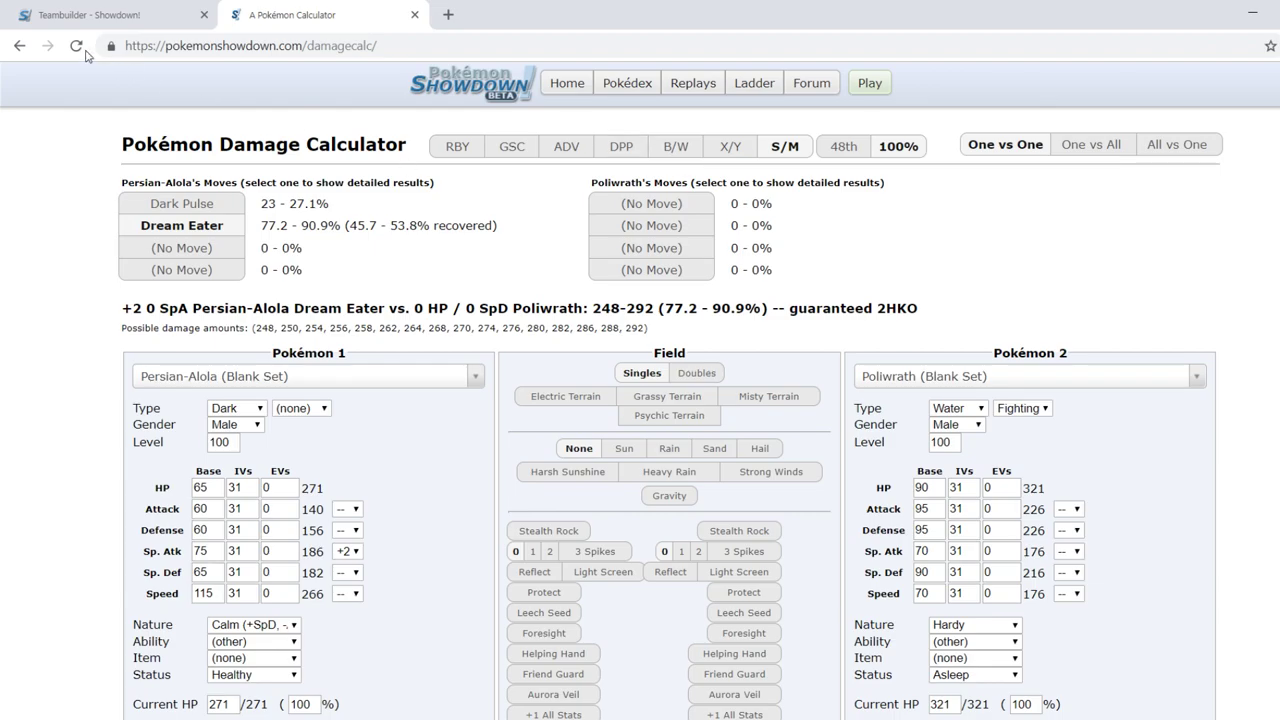
Step: Back in the Teambuilder, review Dream Eater's details, then deselect the move field
click(113, 22)
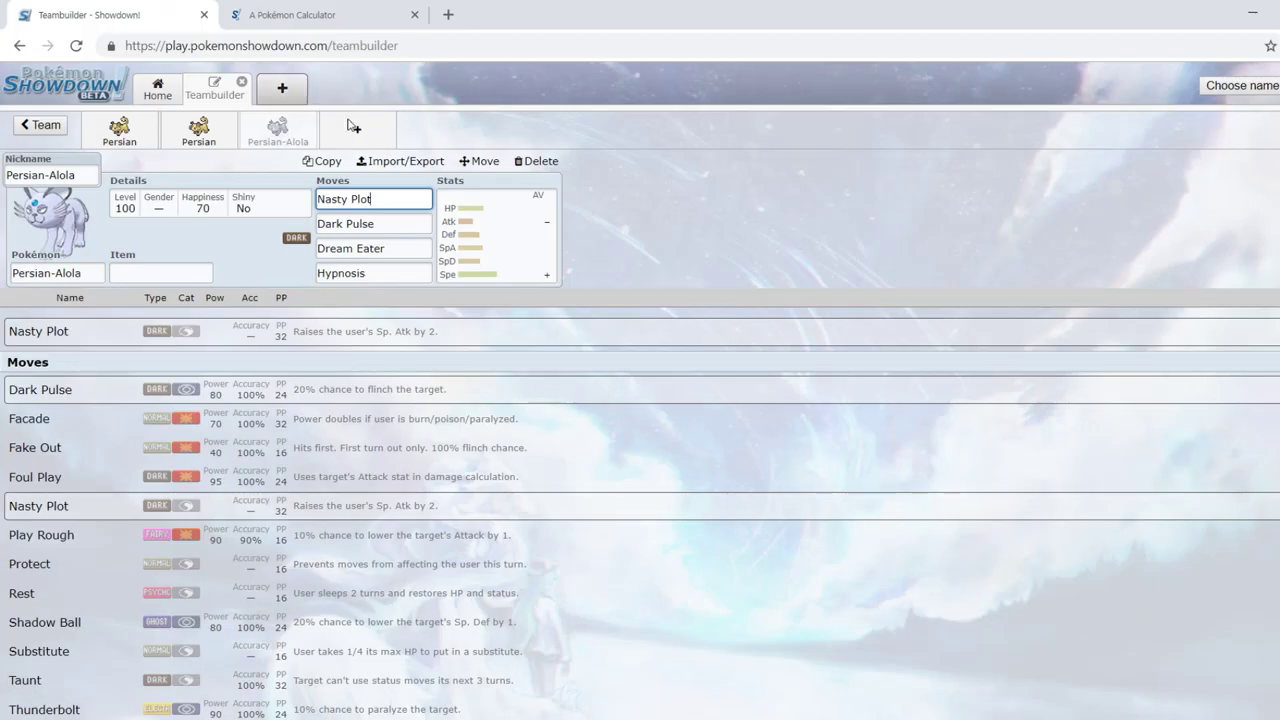
click(406, 248)
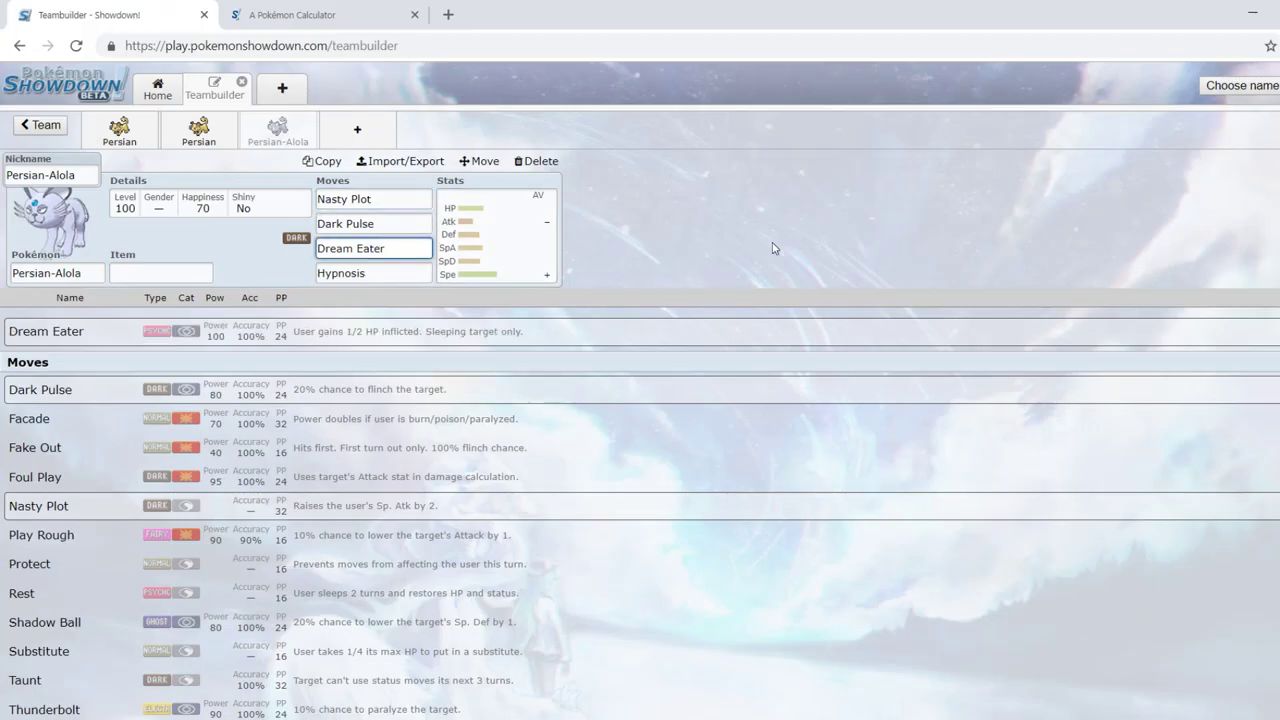
scroll(780, 460, down, 5)
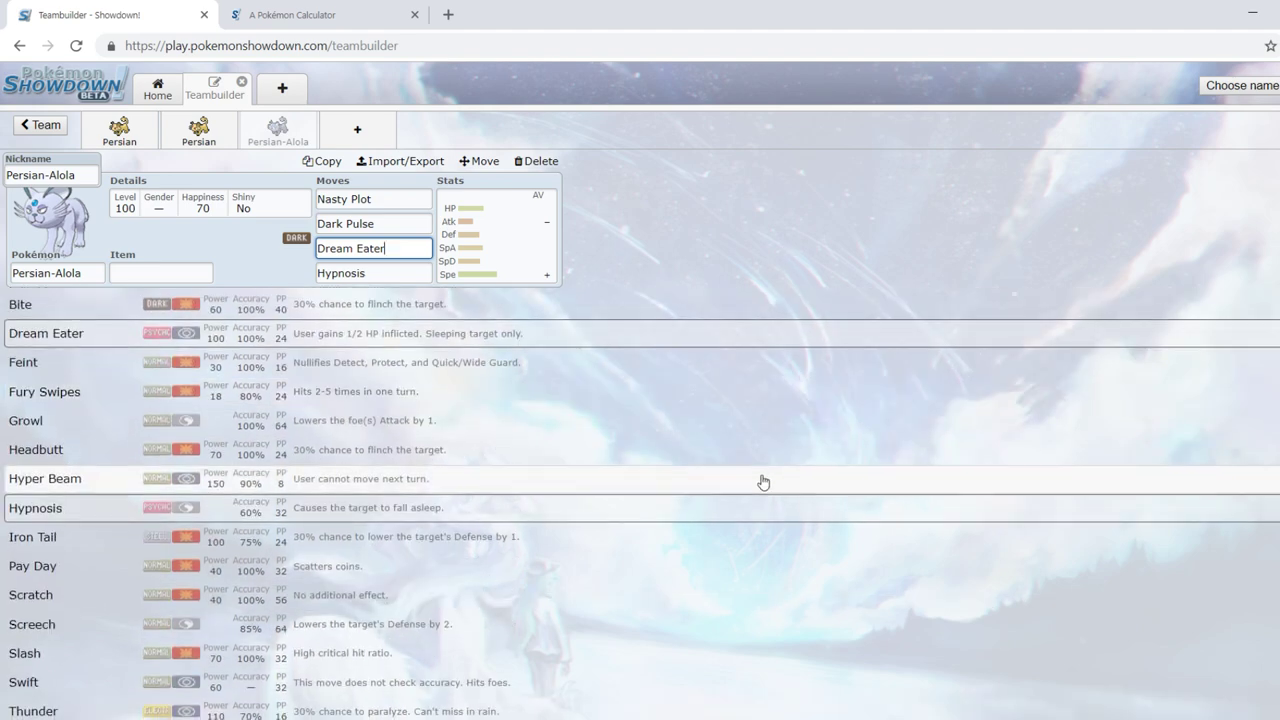
scroll(763, 482, up, 4)
scroll(763, 480, up, 2)
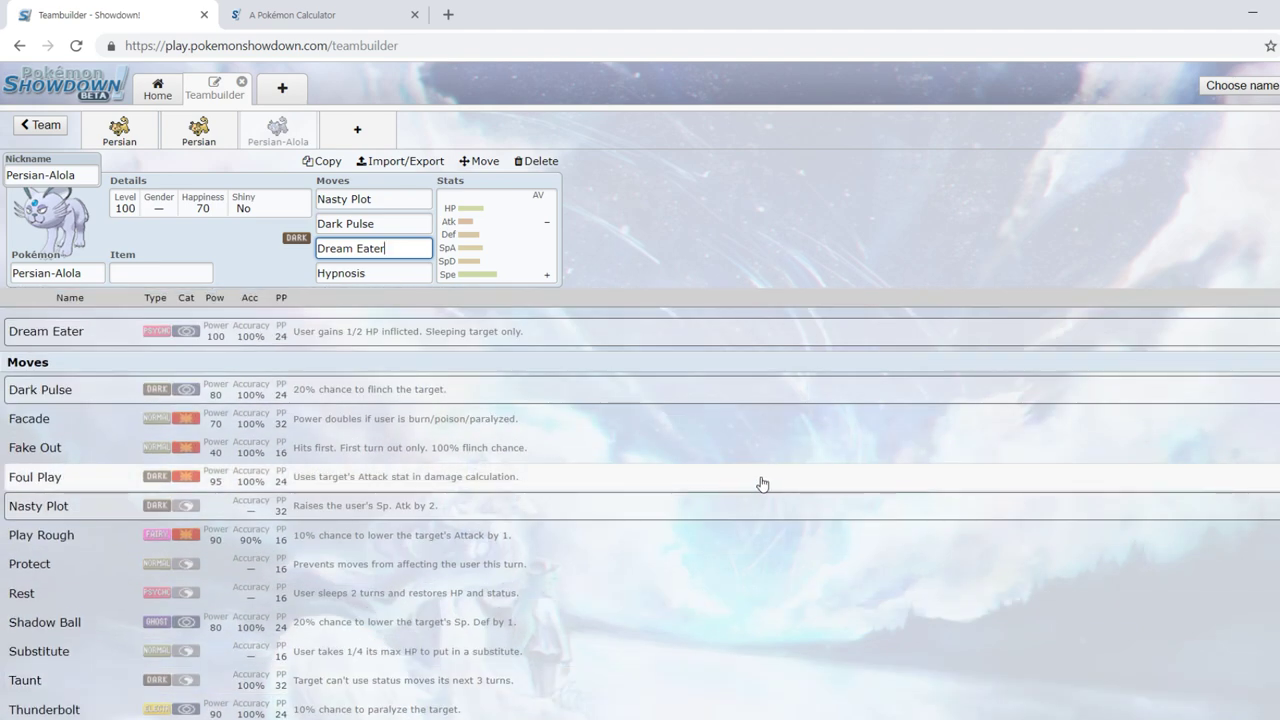
click(614, 237)
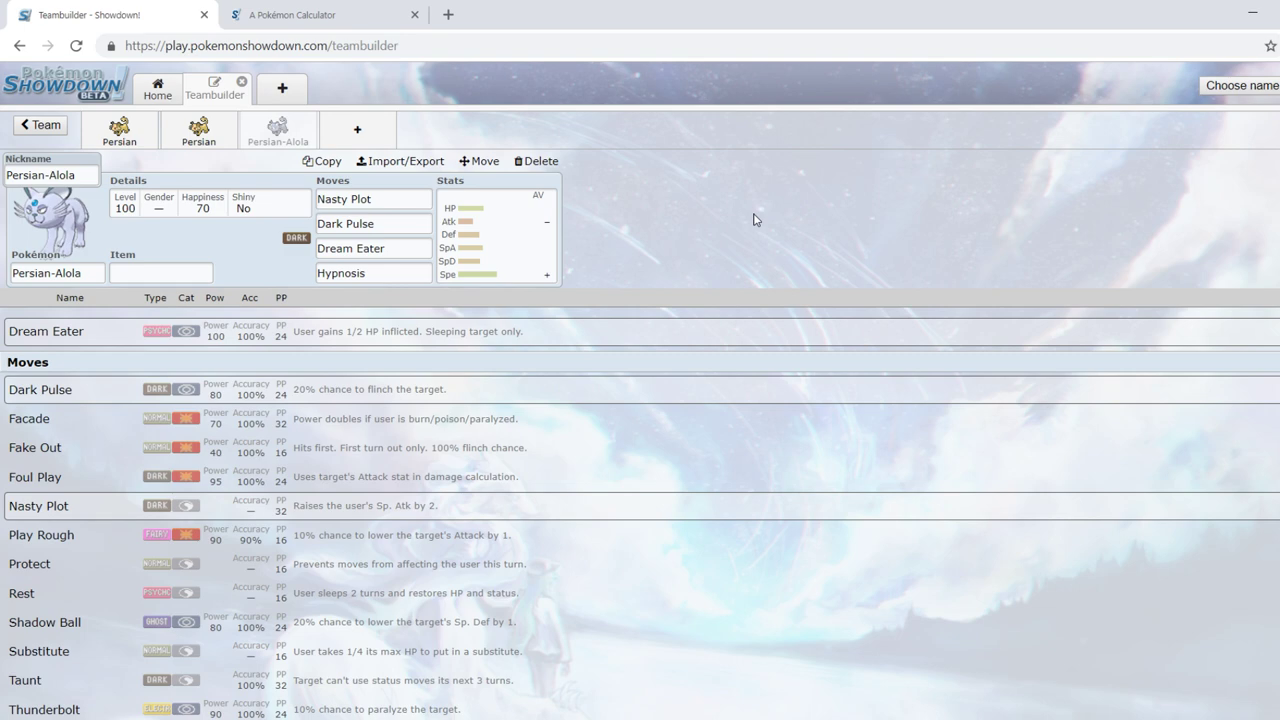
Step: Browse Alolan Persian's move list and check Nasty Plot's details
scroll(194, 563, down, 1)
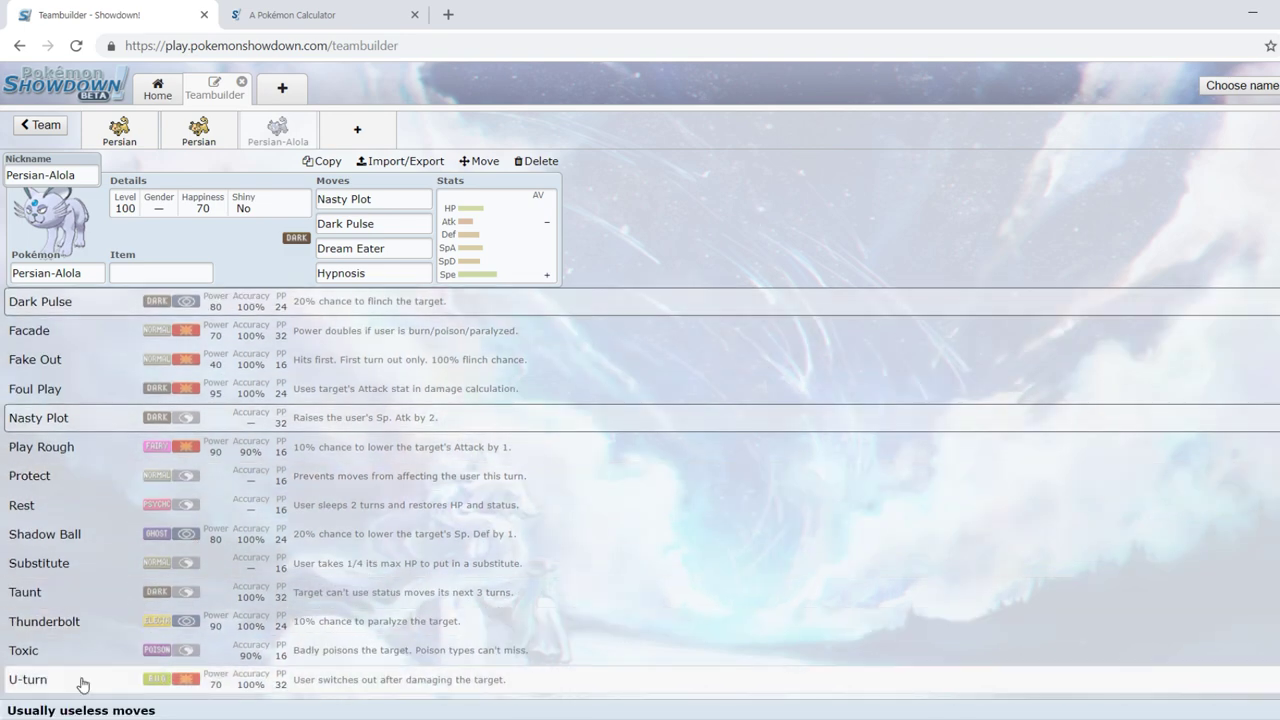
scroll(195, 545, down, 2)
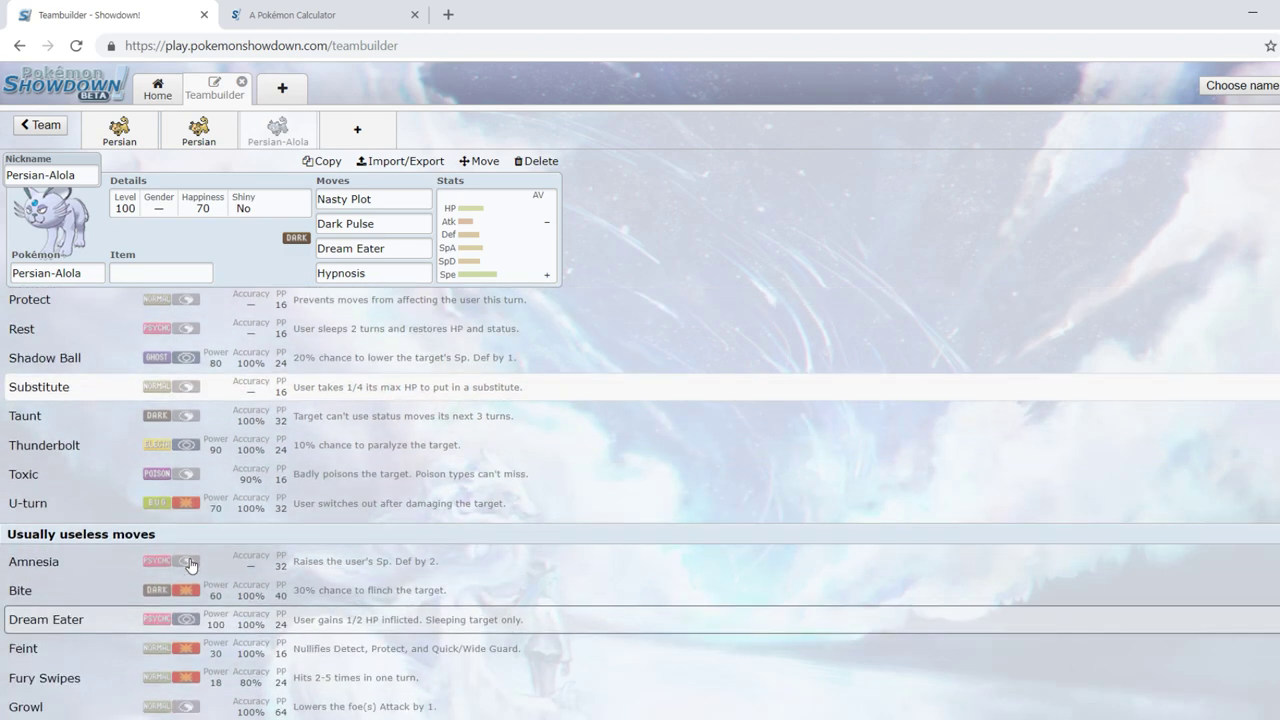
scroll(340, 612, down, 2)
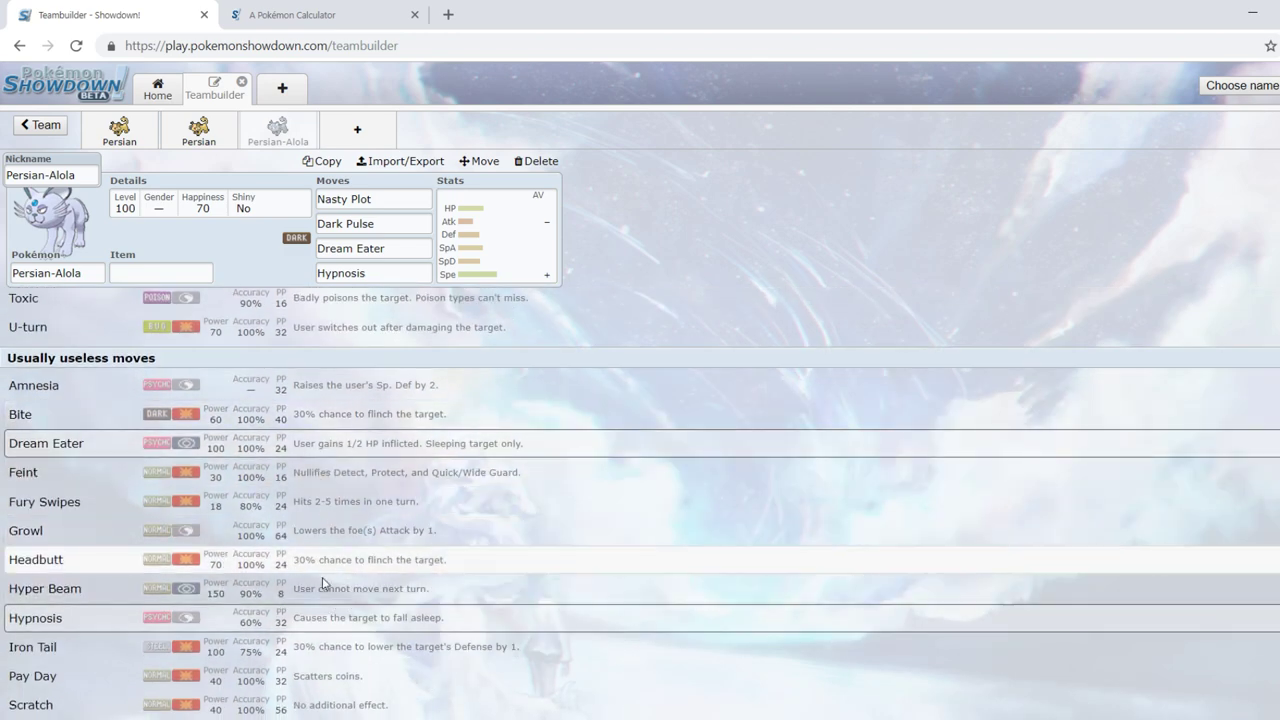
scroll(323, 595, down, 1)
scroll(380, 535, up, 1)
scroll(440, 470, up, 2)
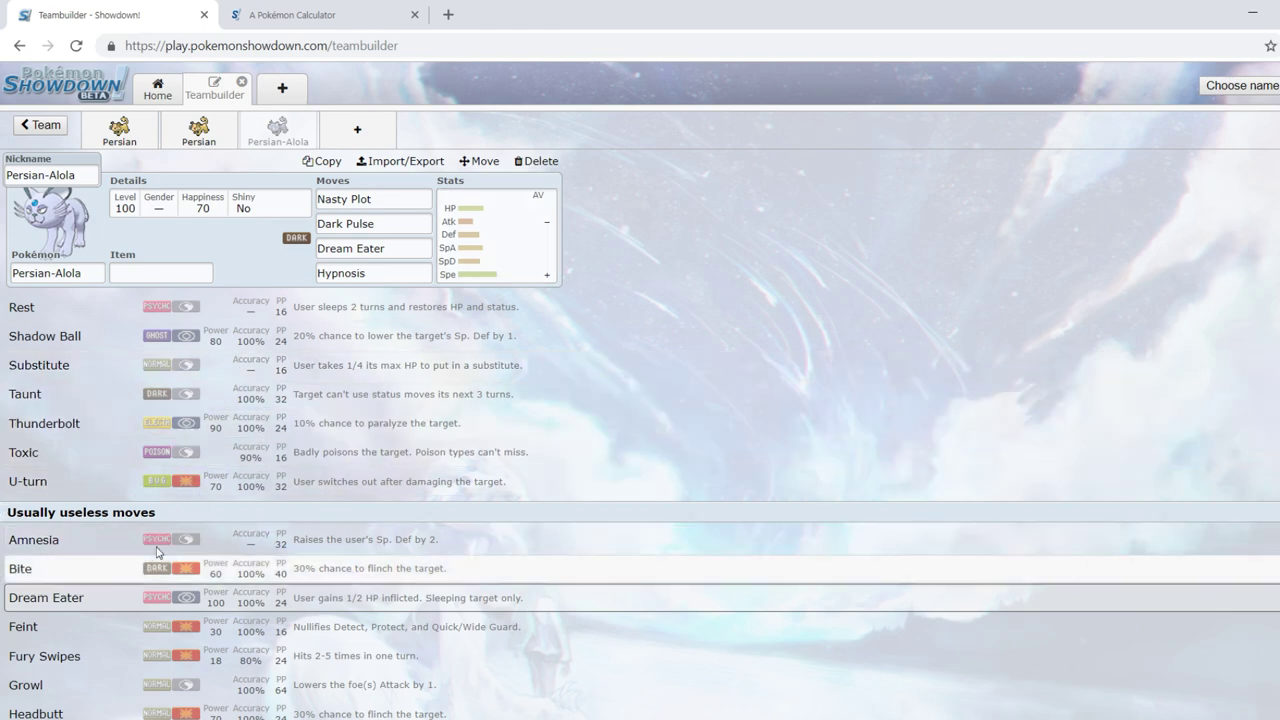
scroll(337, 451, up, 3)
scroll(485, 541, down, 4)
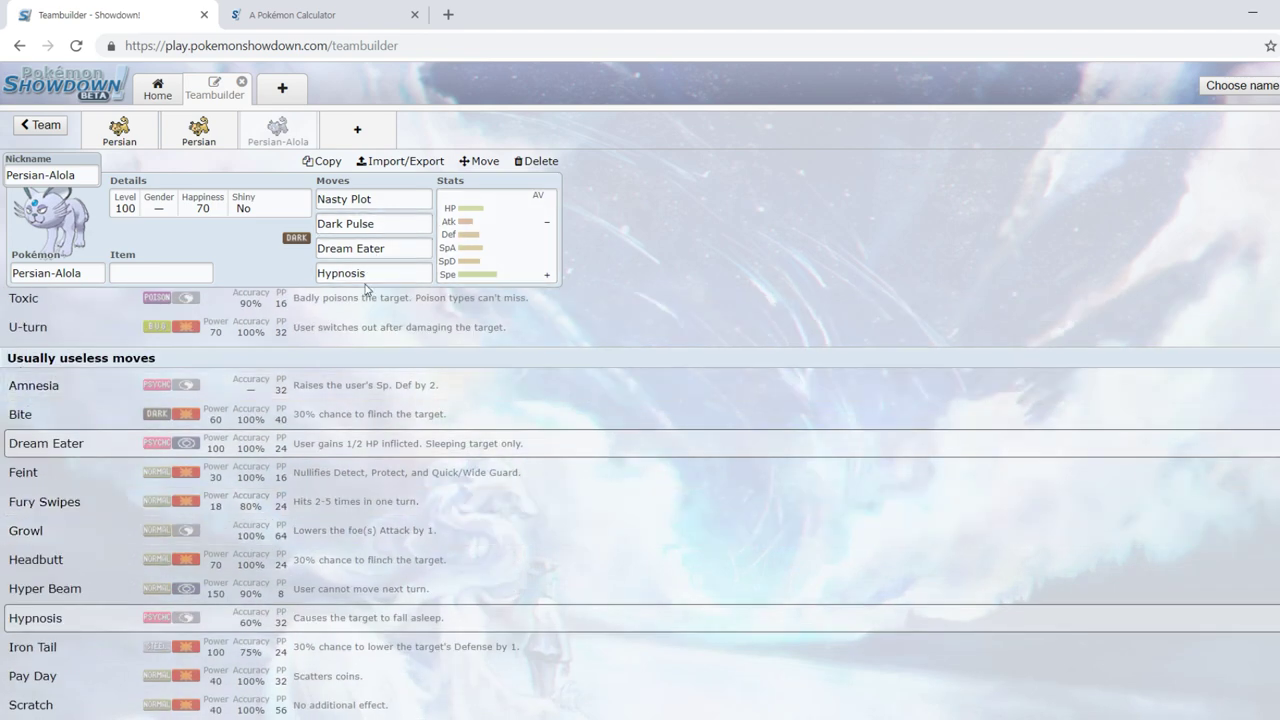
click(375, 199)
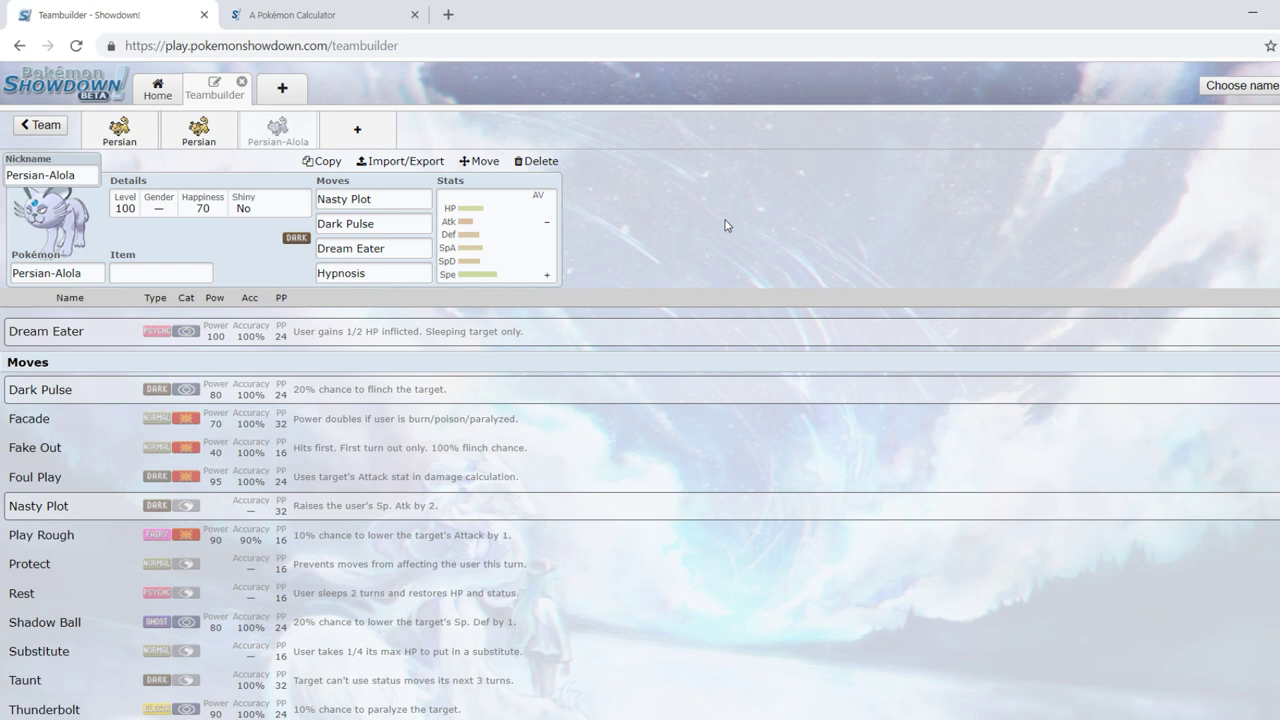
Step: Glance at the second Persian's set, then return to Alolan Persian and deselect Dream Eater
click(199, 128)
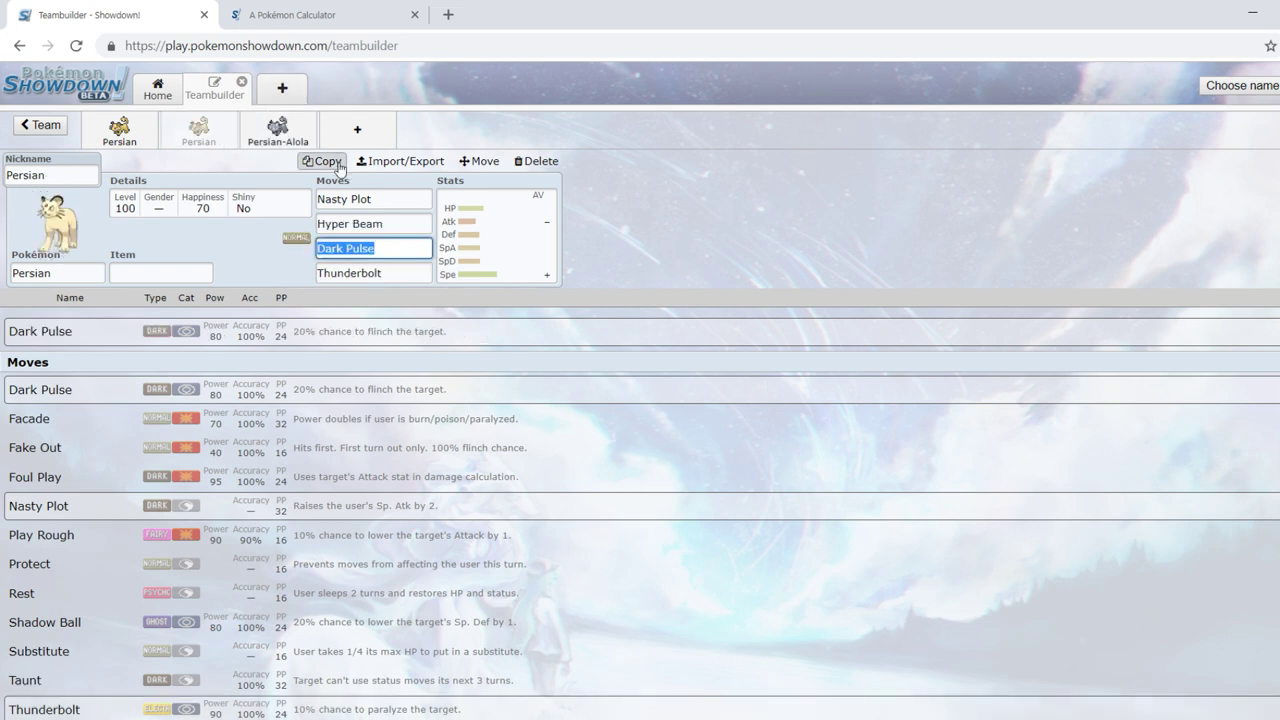
click(278, 128)
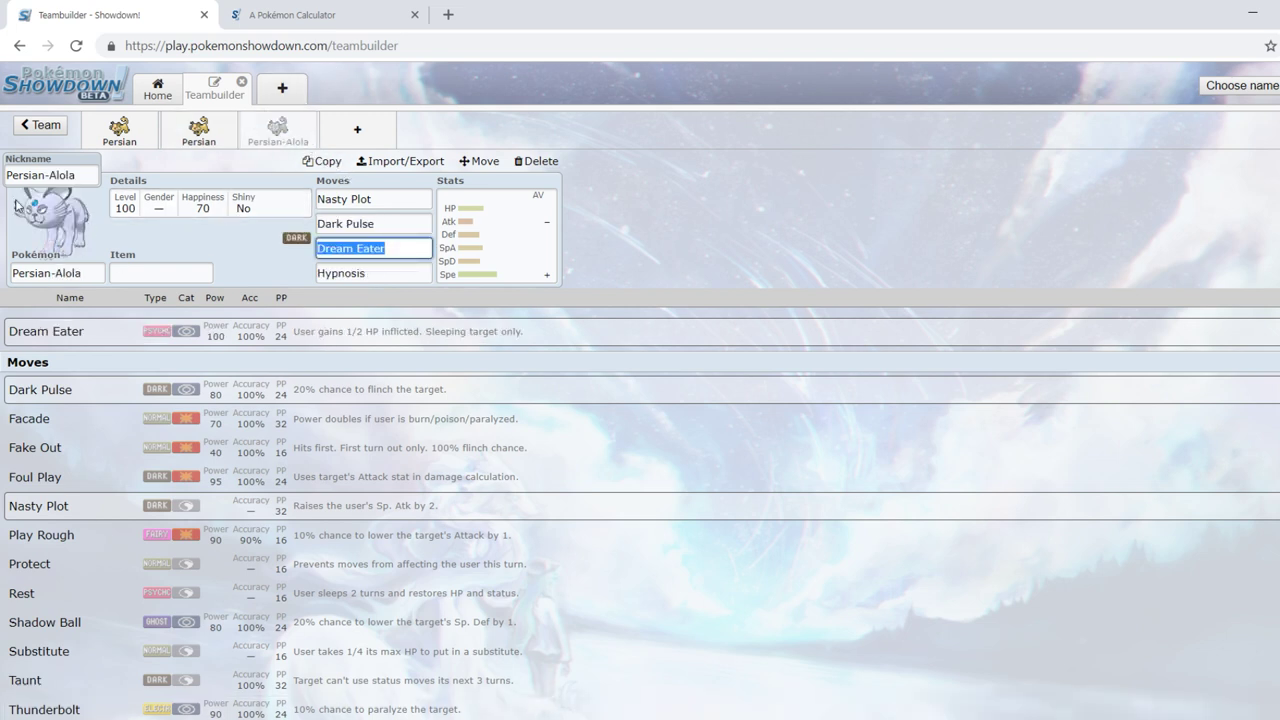
click(617, 212)
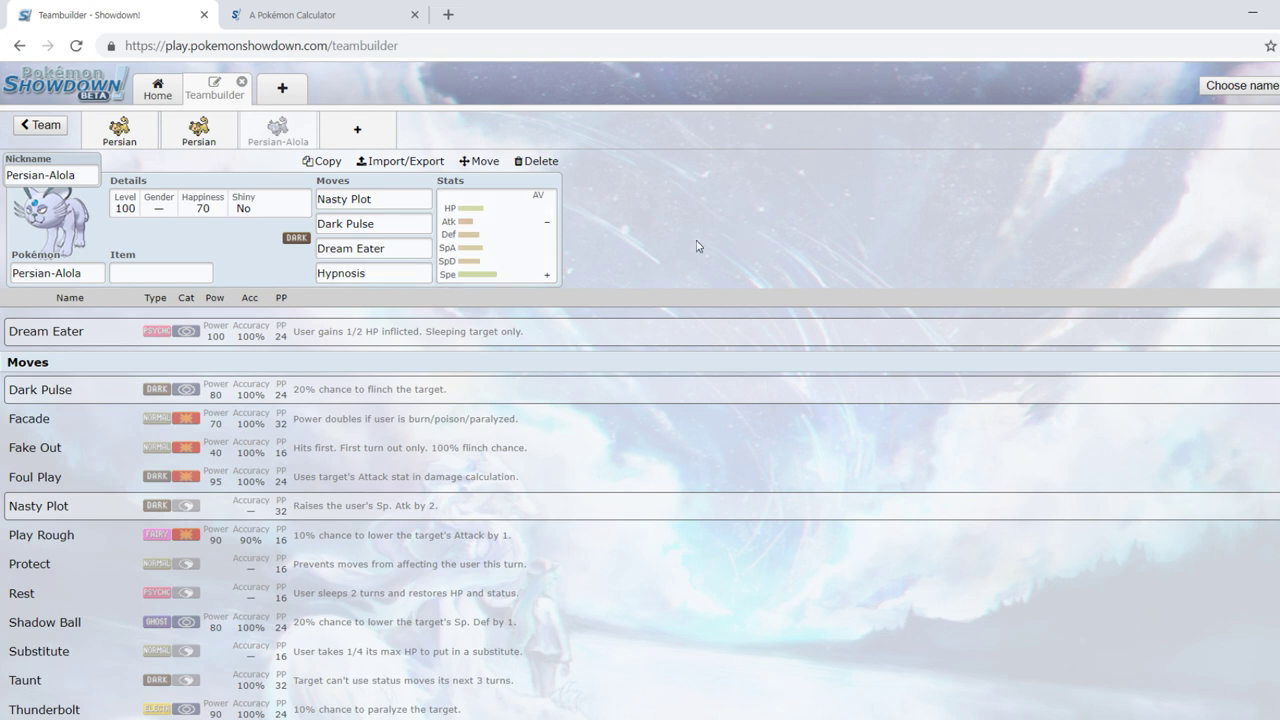
Step: Scroll through Alolan Persian's full learnable-move list, including usually useless moves
scroll(240, 565, down, 8)
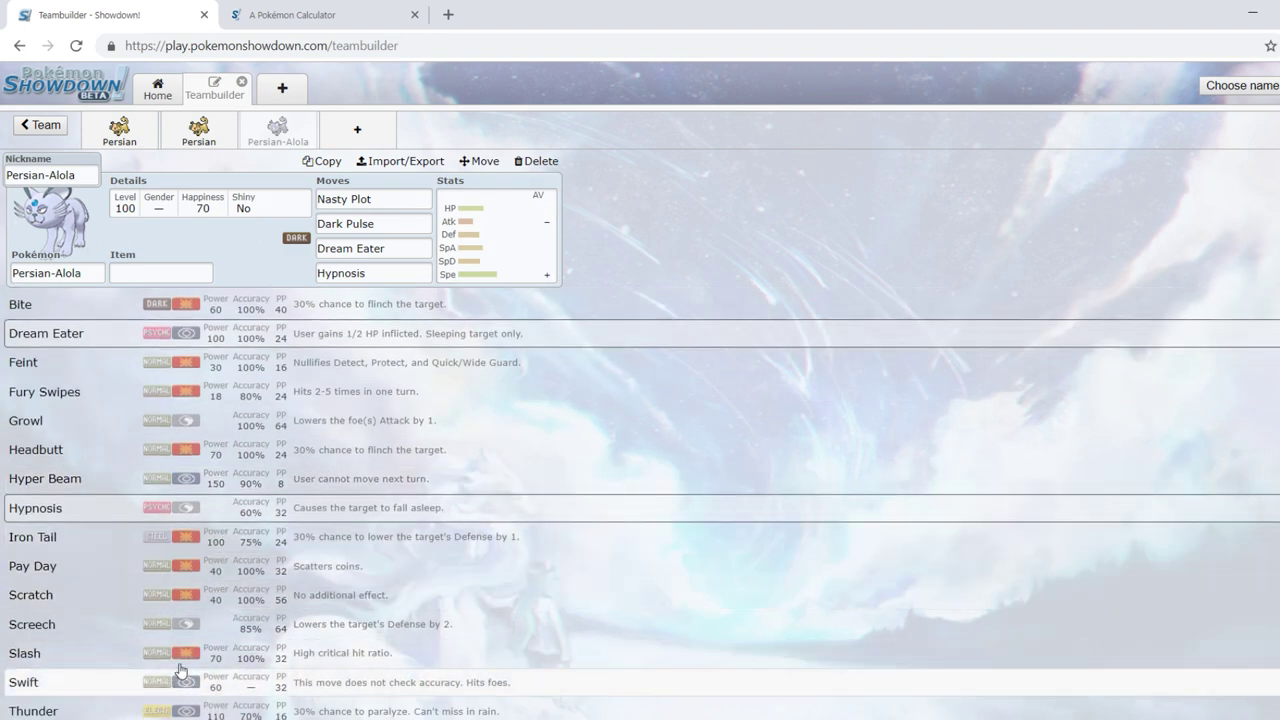
scroll(229, 571, up, 2)
scroll(214, 594, up, 2)
scroll(215, 597, down, 1)
scroll(215, 597, up, 2)
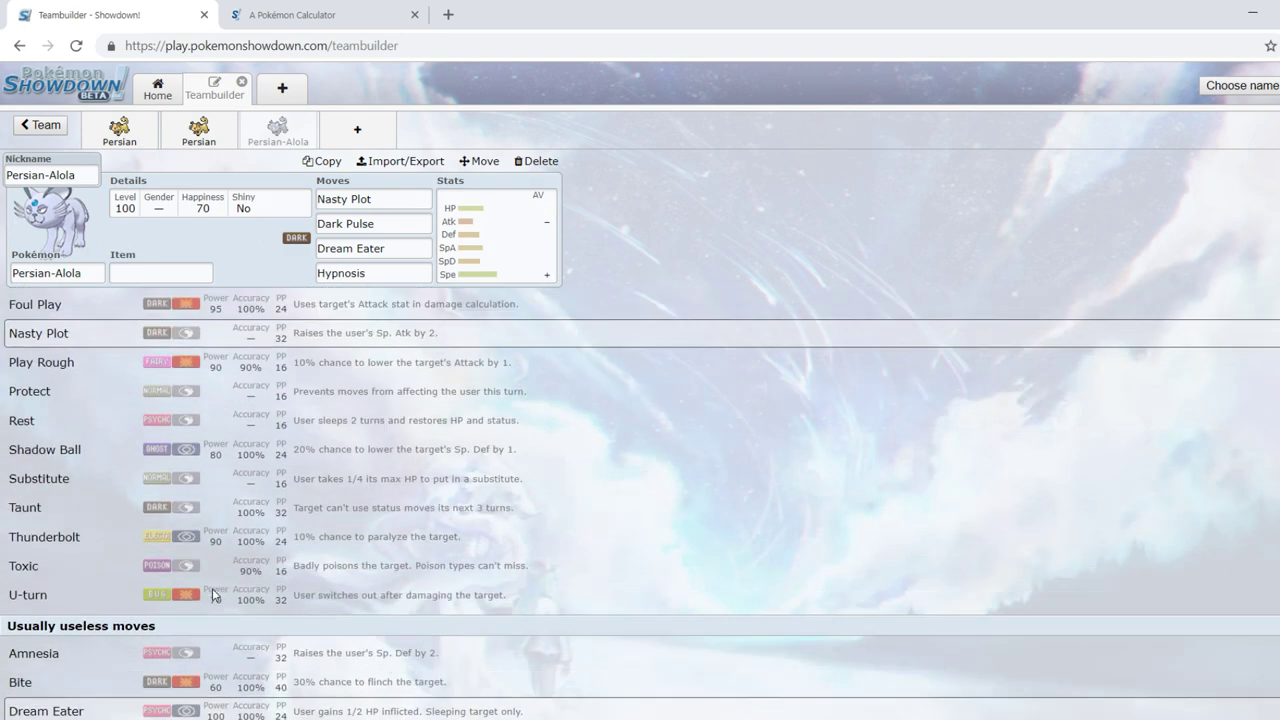
scroll(212, 594, up, 1)
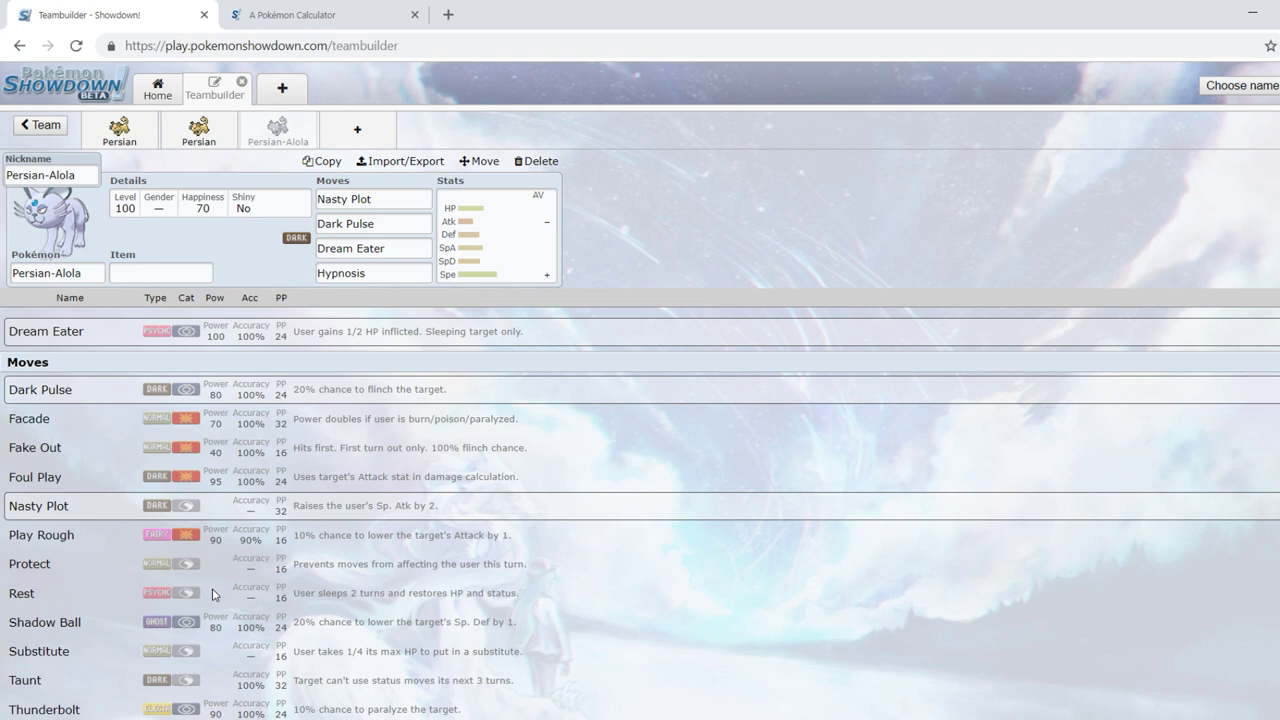